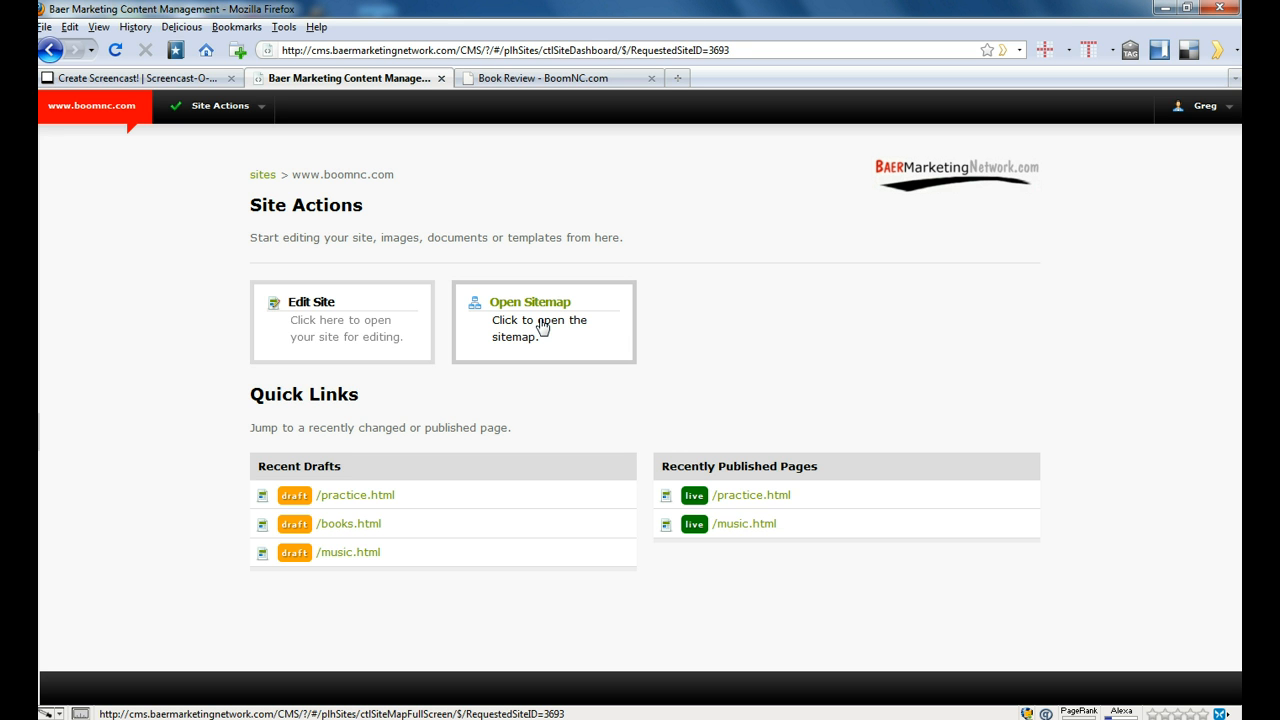
- Open practice2.html from the site map in the page editor
click(541, 328)
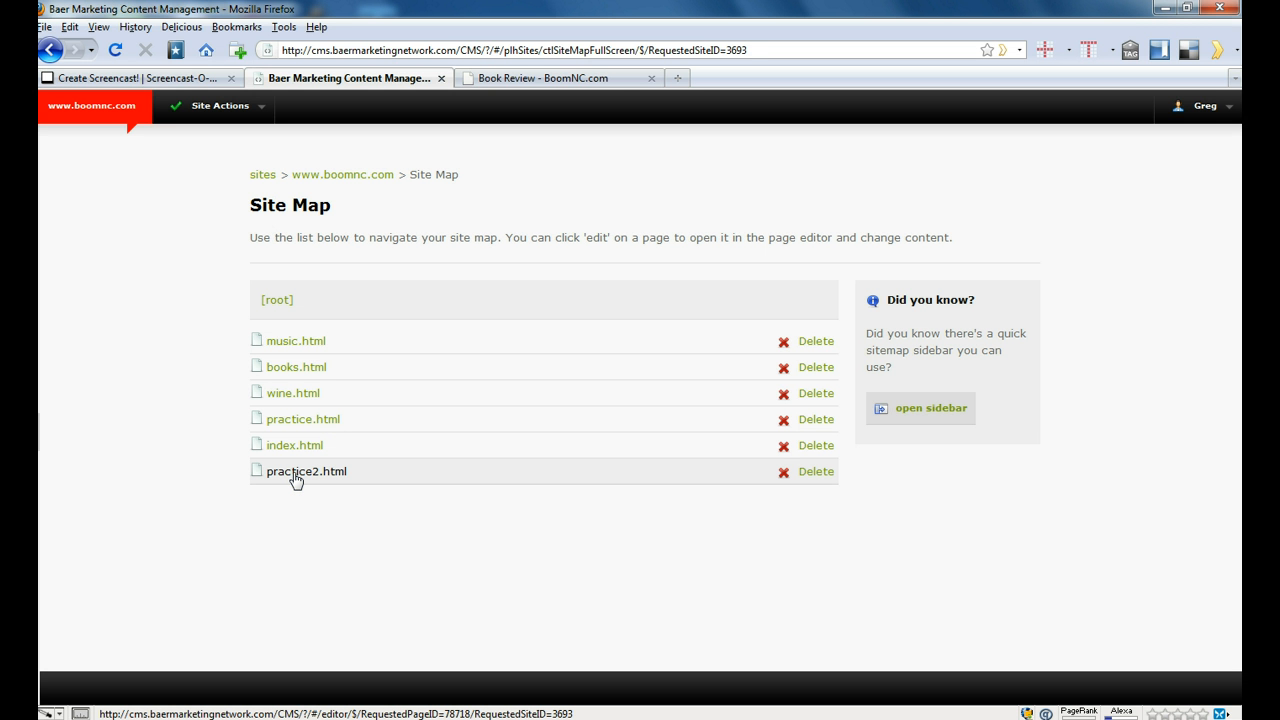
click(295, 474)
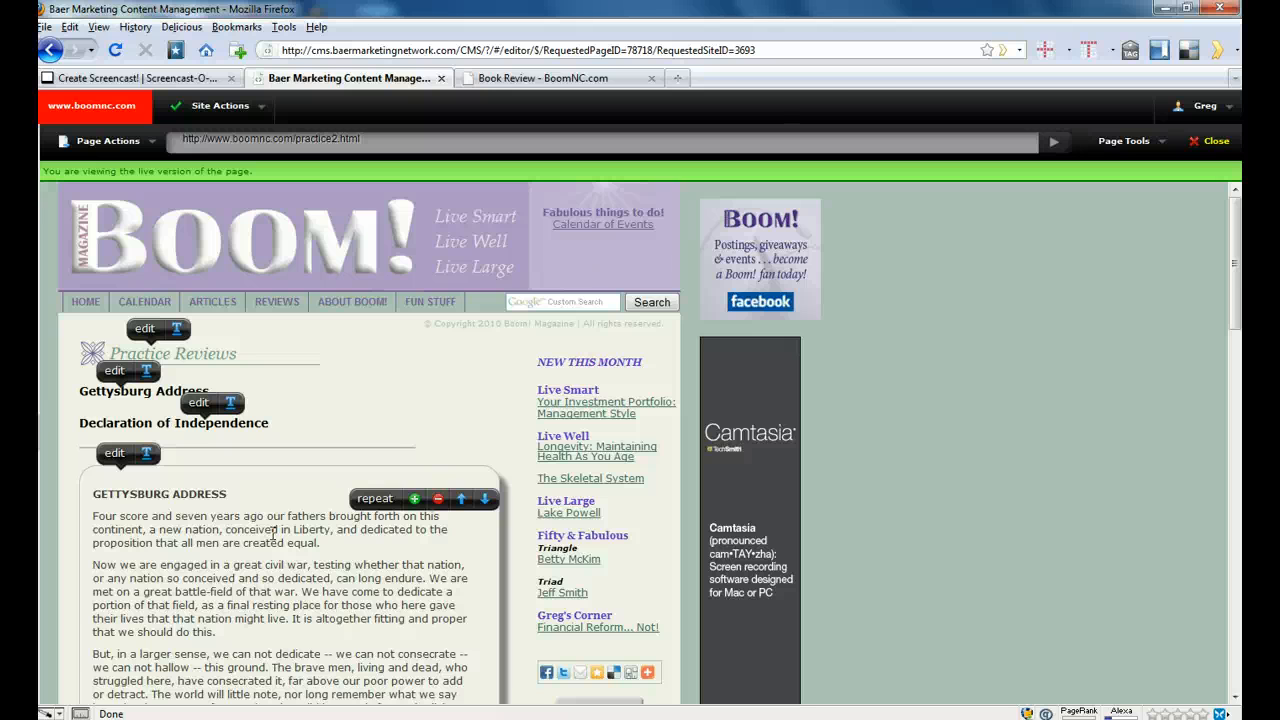
click(1236, 242)
mouse_move(1236, 242)
mouse_down()
mouse_move(1237, 575)
mouse_move(1236, 260)
mouse_up()
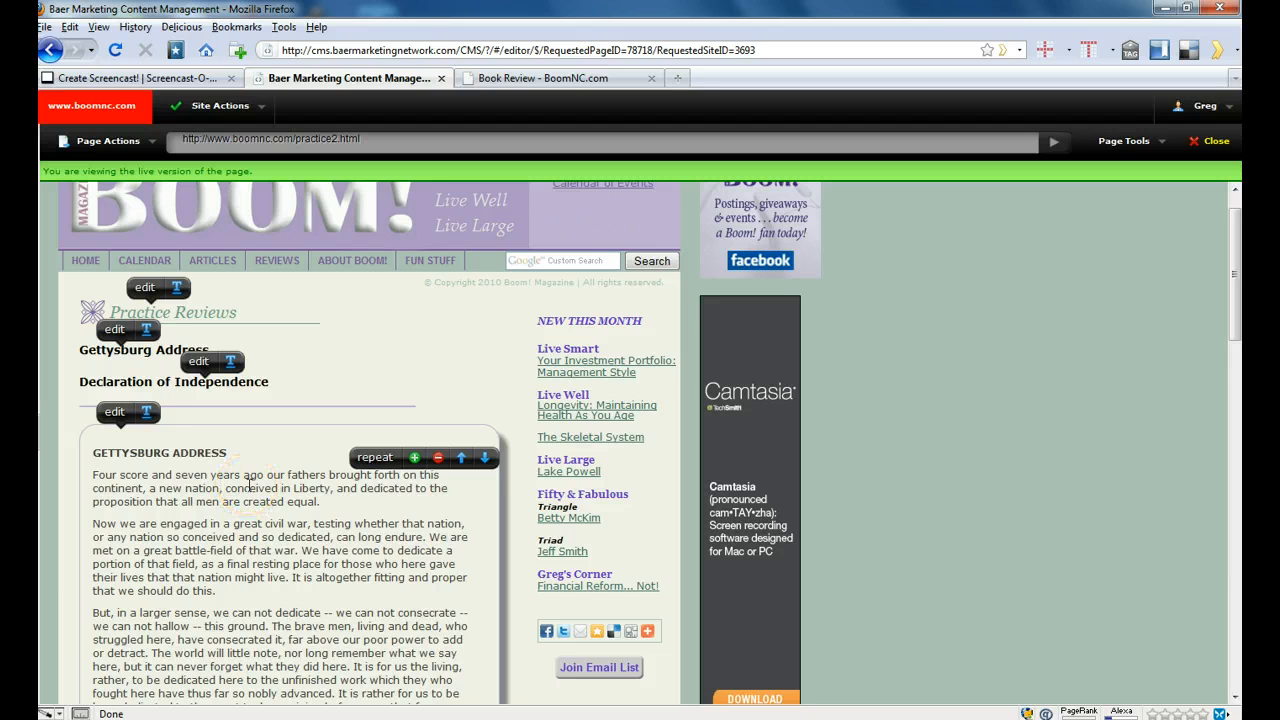
- Open the Gettysburg Address content block for editing and delete all of its text
click(114, 413)
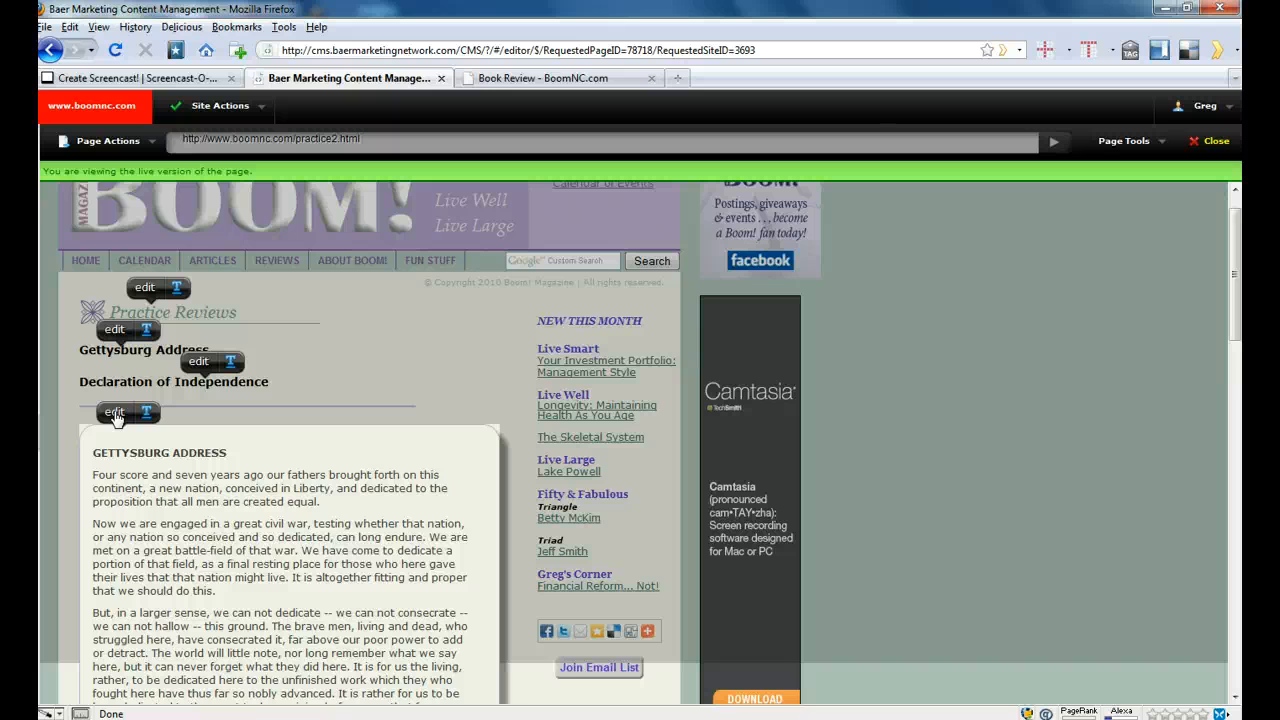
click(117, 418)
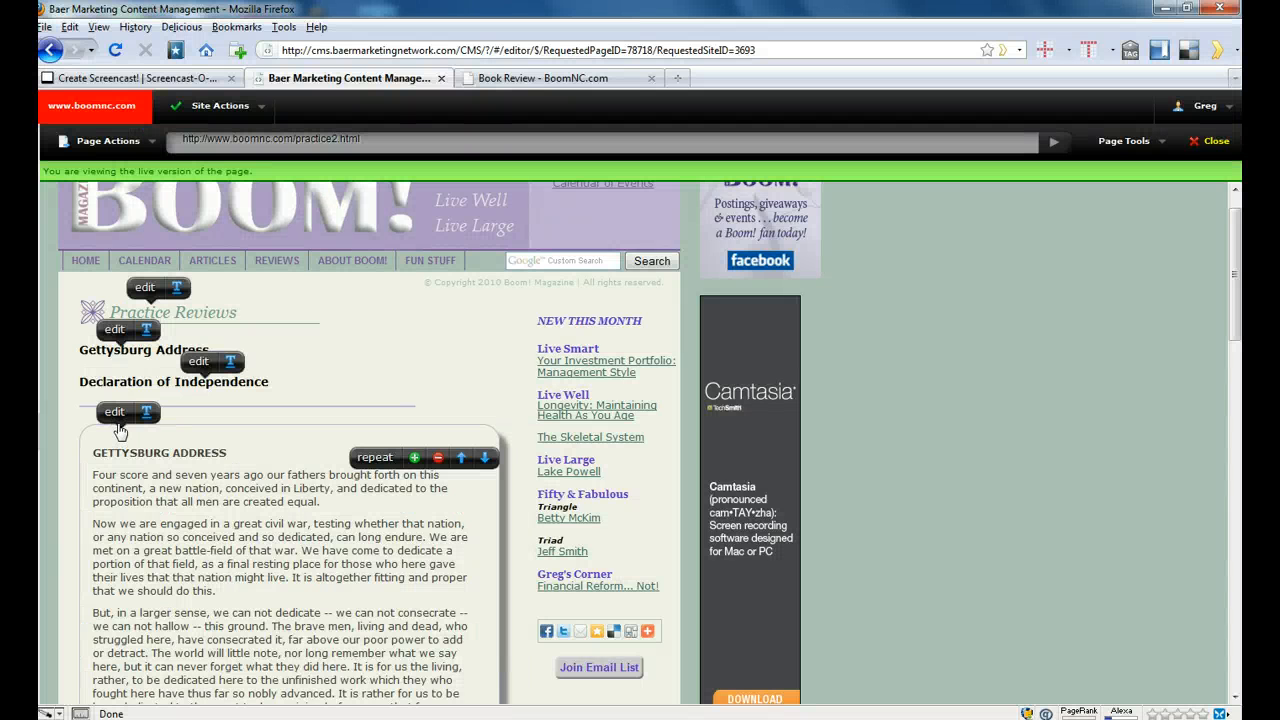
click(116, 416)
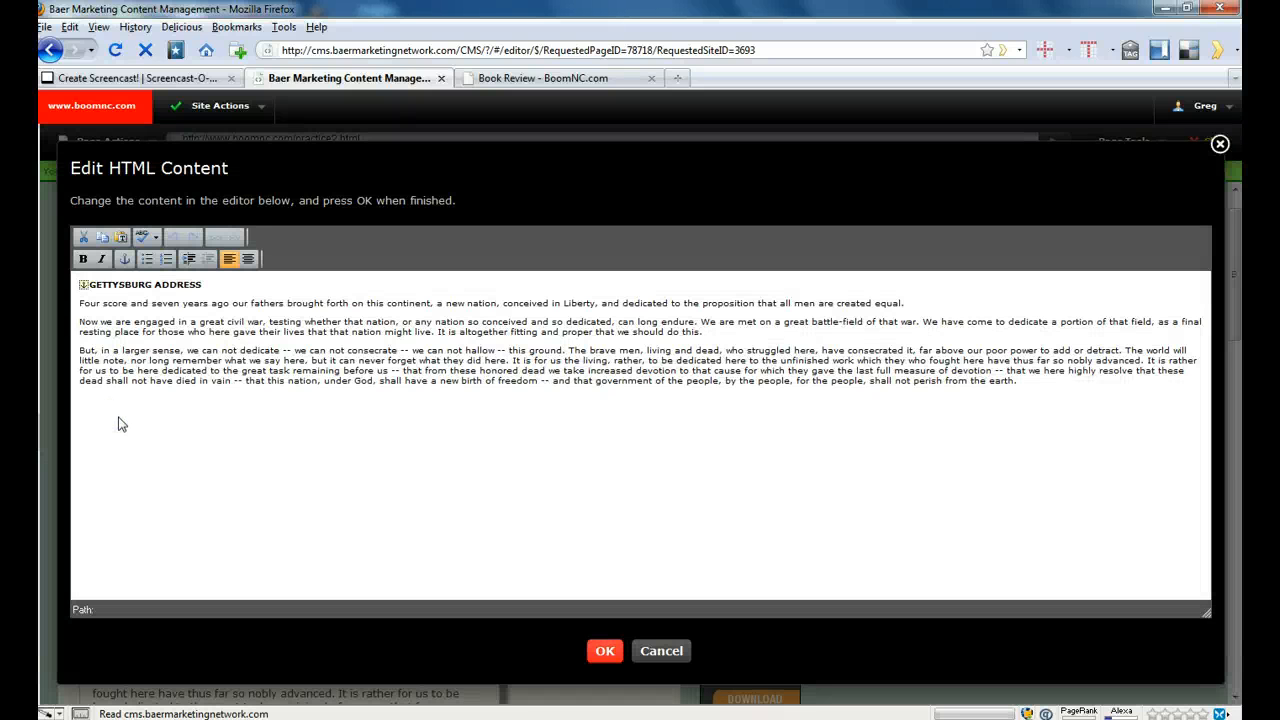
key(shift+Down)
key(shift+Down)
key(shift+Down)
key(shift+Down)
key(shift+Down)
key(shift+Down)
key(shift+Down)
key(shift+Down)
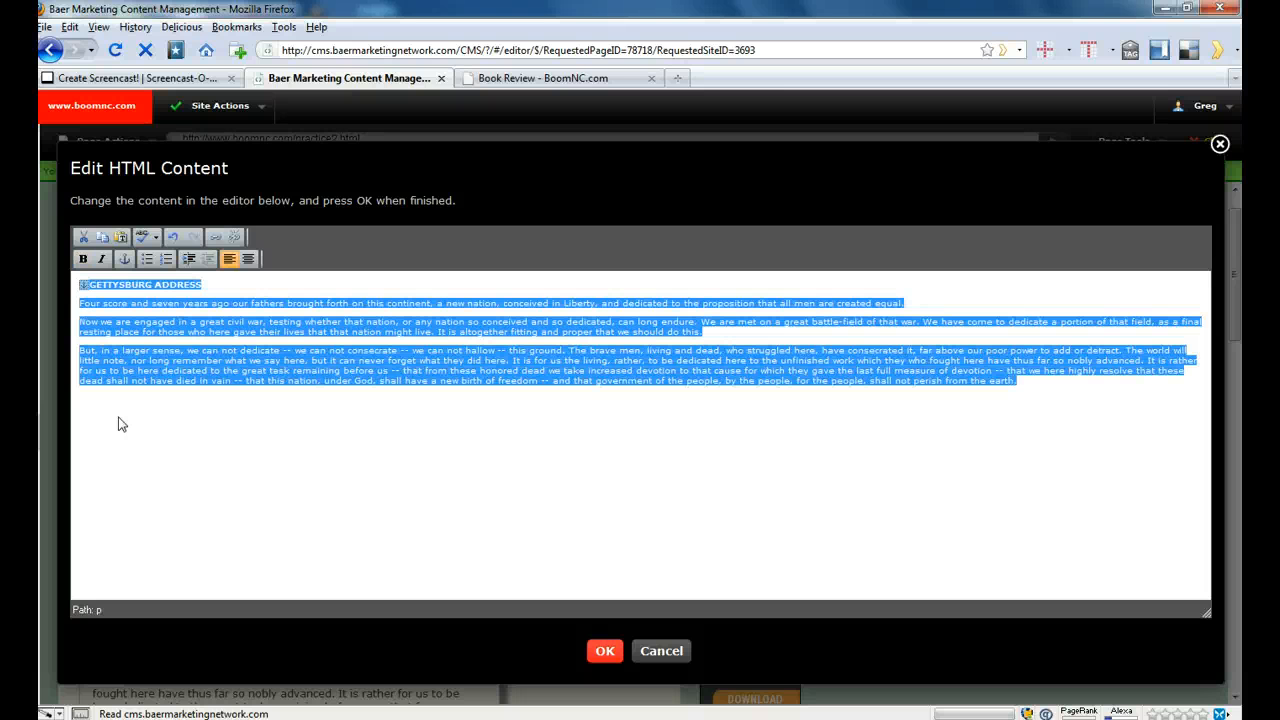
key(Delete)
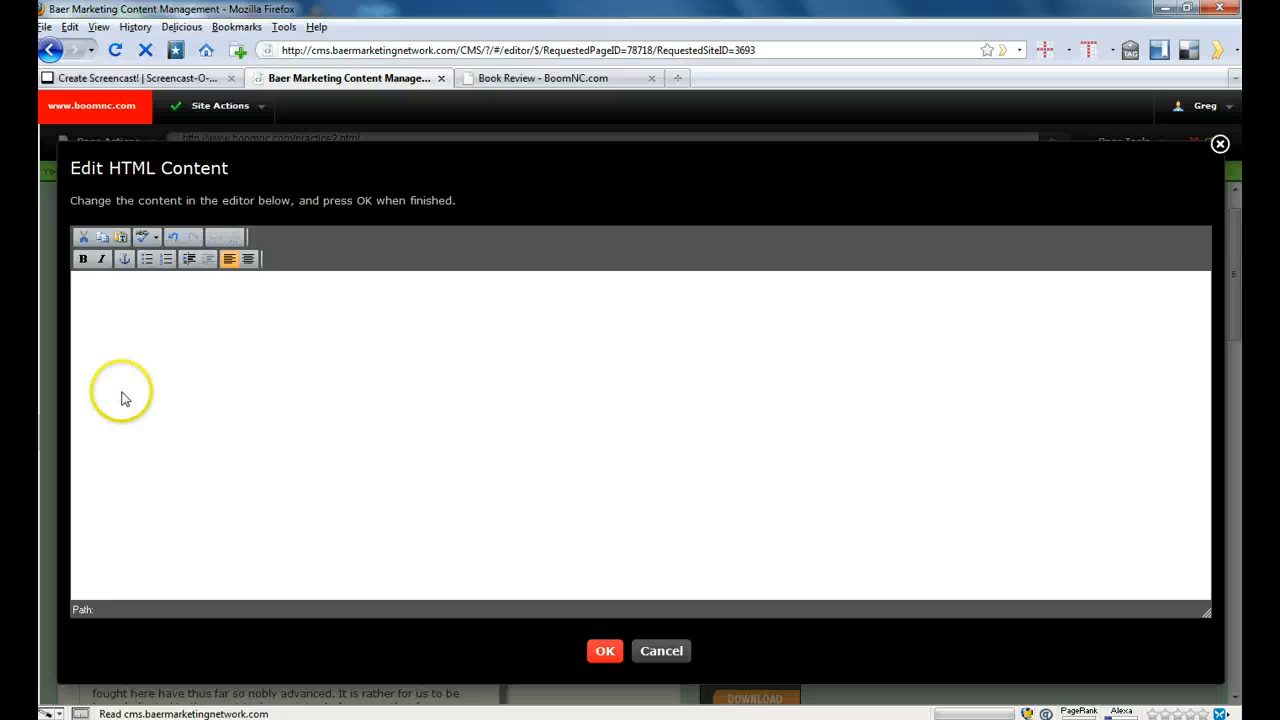
- Switch to the Word document 201007 Polar Dreams.doc and copy the review from the full book title line through the reviewer's credentials
click(668, 719)
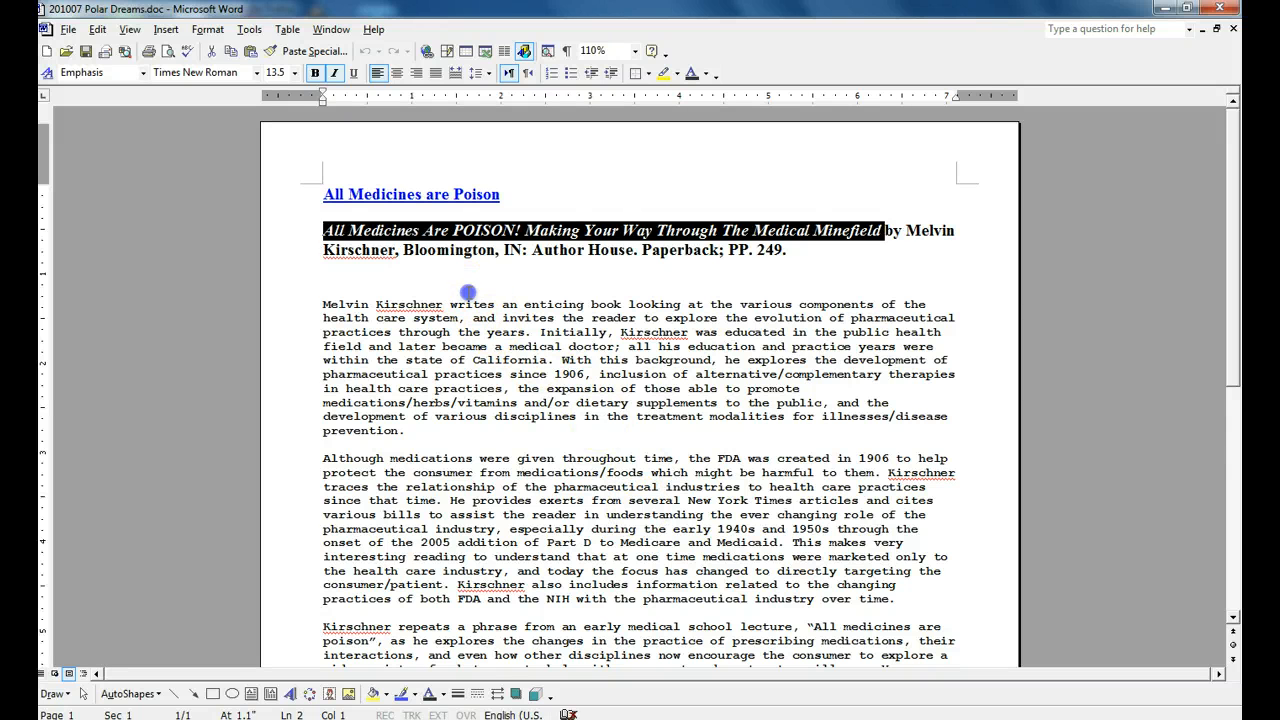
click(469, 292)
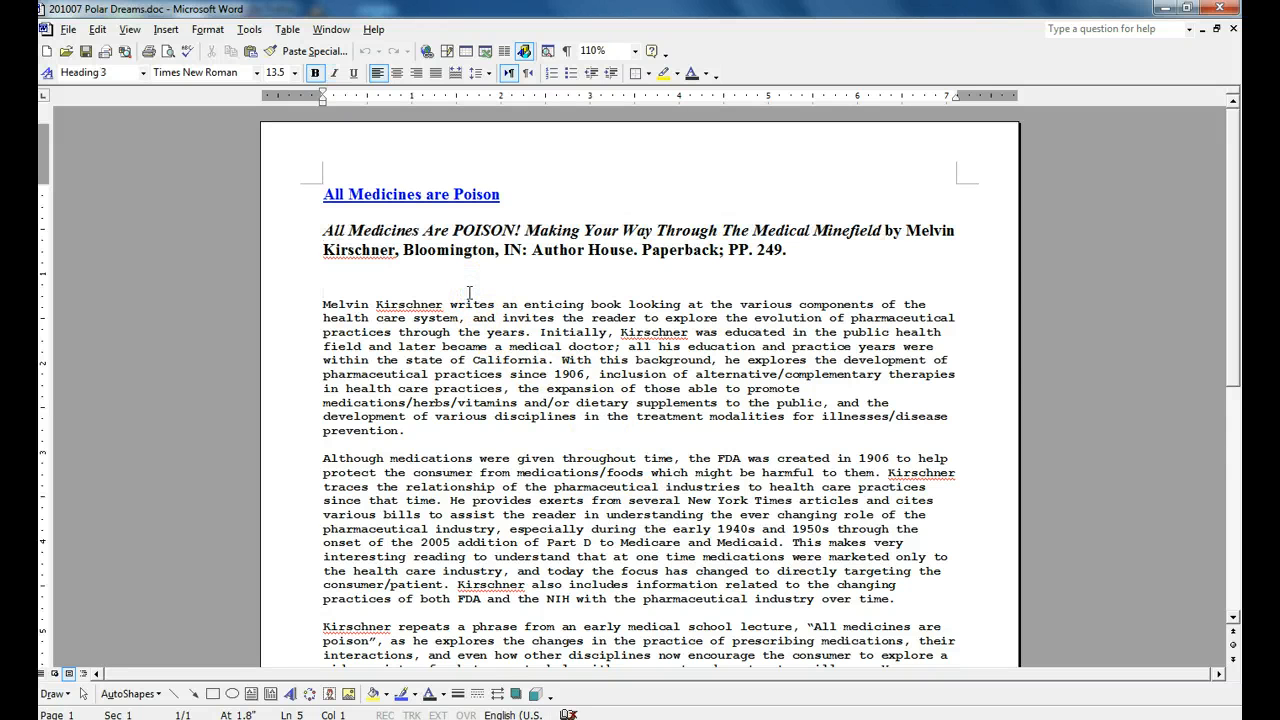
key(Up)
key(Up)
key(Up)
key(shift+Down)
key(shift+Down)
key(shift+Down)
key(shift+Down)
key(shift+Down)
key(shift+Down)
key(shift+Down)
key(shift+Down)
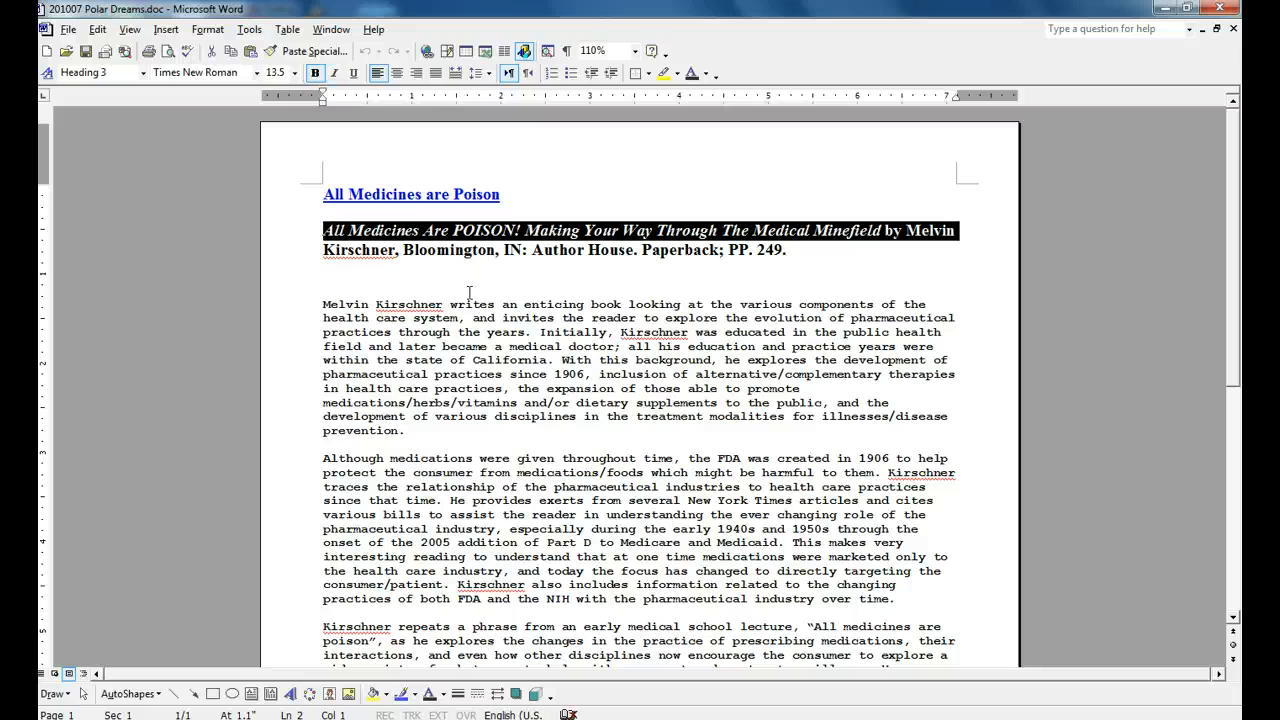
key(shift+Down)
key(shift+Down)
key(shift+Down)
key(shift+Down)
key(shift+Down)
key(shift+Down)
key(shift+Down)
key(shift+Down)
key(shift+Down)
key(shift+Down)
key(shift+Down)
key(shift+Down)
key(shift+Down)
key(shift+Down)
key(shift+Down)
key(shift+Down)
key(shift+Down)
key(shift+Down)
key(shift+Down)
key(shift+Down)
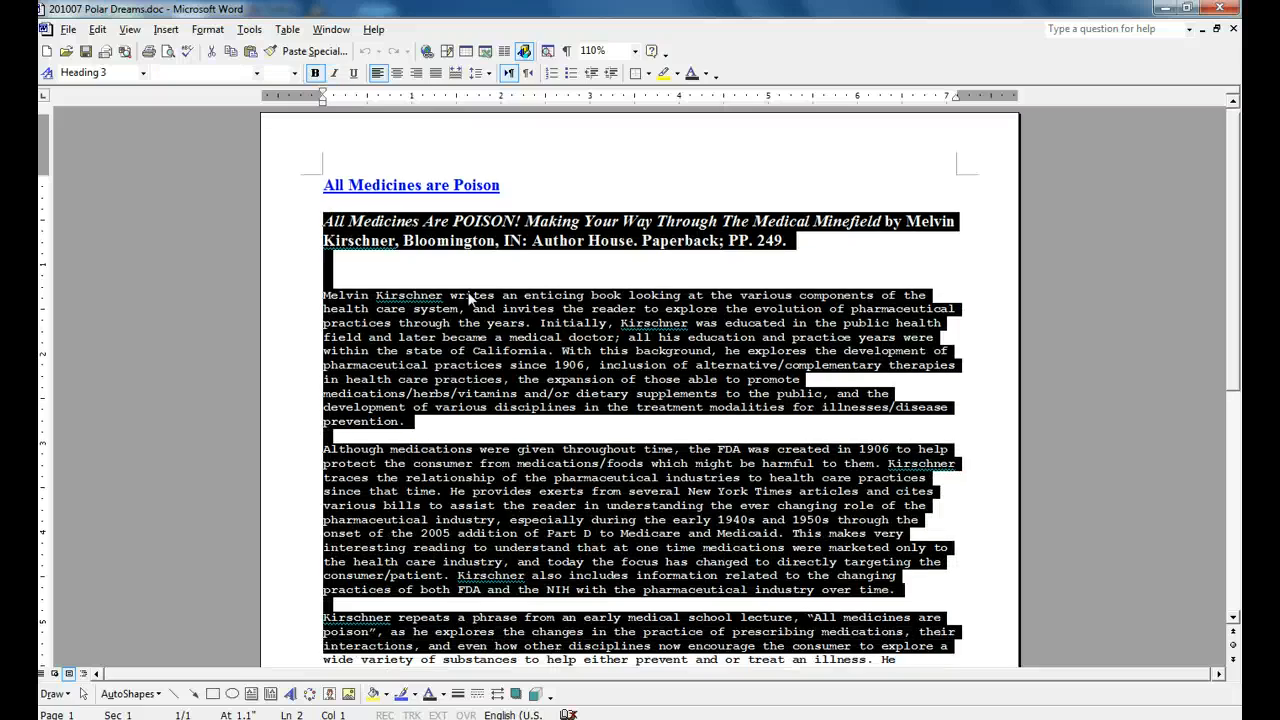
key(shift+Down)
key(shift+Down)
key(shift+Down)
key(shift+Down)
key(shift+Down)
key(shift+Down)
key(shift+Down)
key(shift+Down)
key(shift+Down)
key(shift+Down)
key(shift+Down)
key(shift+Down)
key(shift+Down)
key(shift+Down)
key(shift+Down)
key(shift+Down)
key(shift+Down)
key(shift+Down)
key(shift+Down)
key(shift+Down)
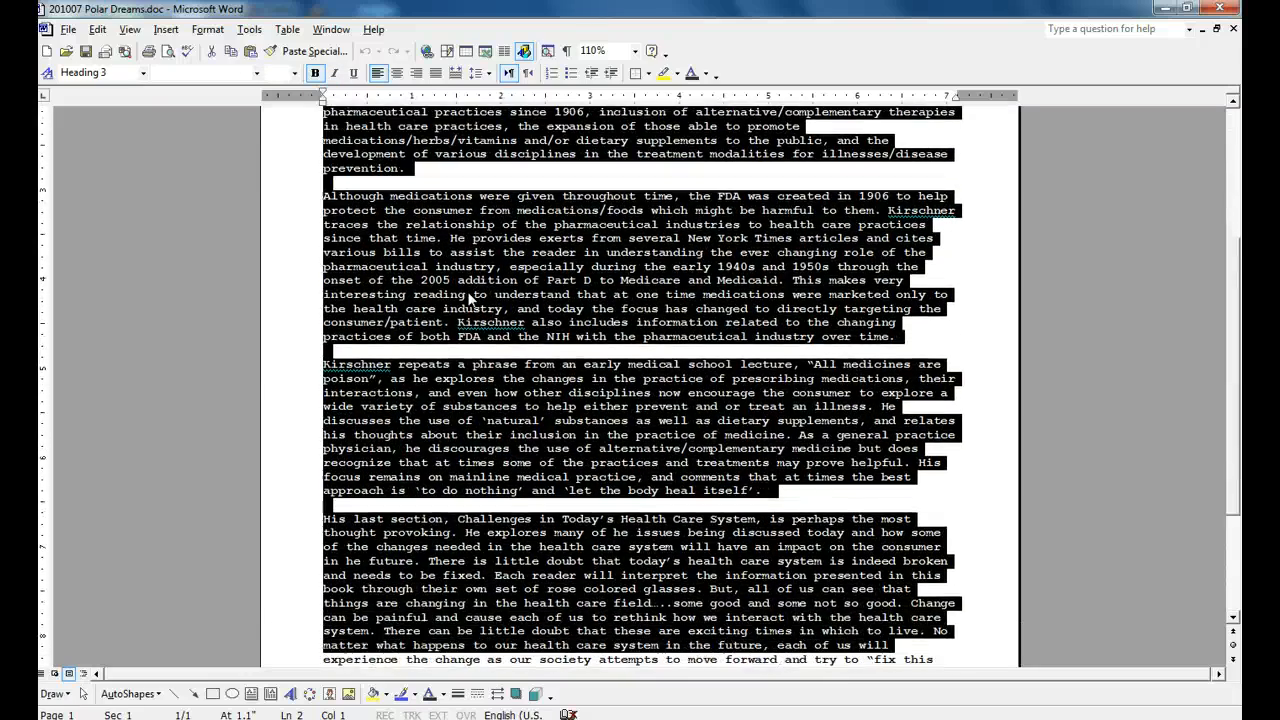
key(shift+Left)
key(shift+Left)
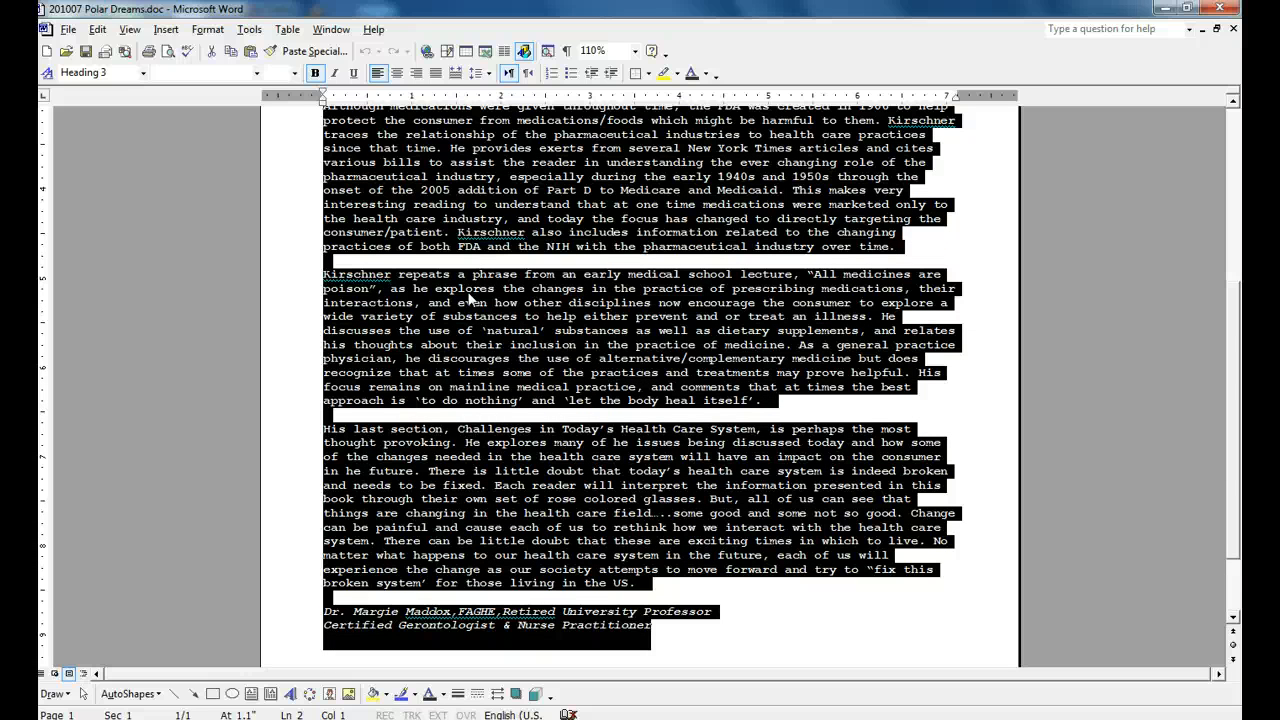
right_click(486, 287)
click(528, 328)
click(97, 31)
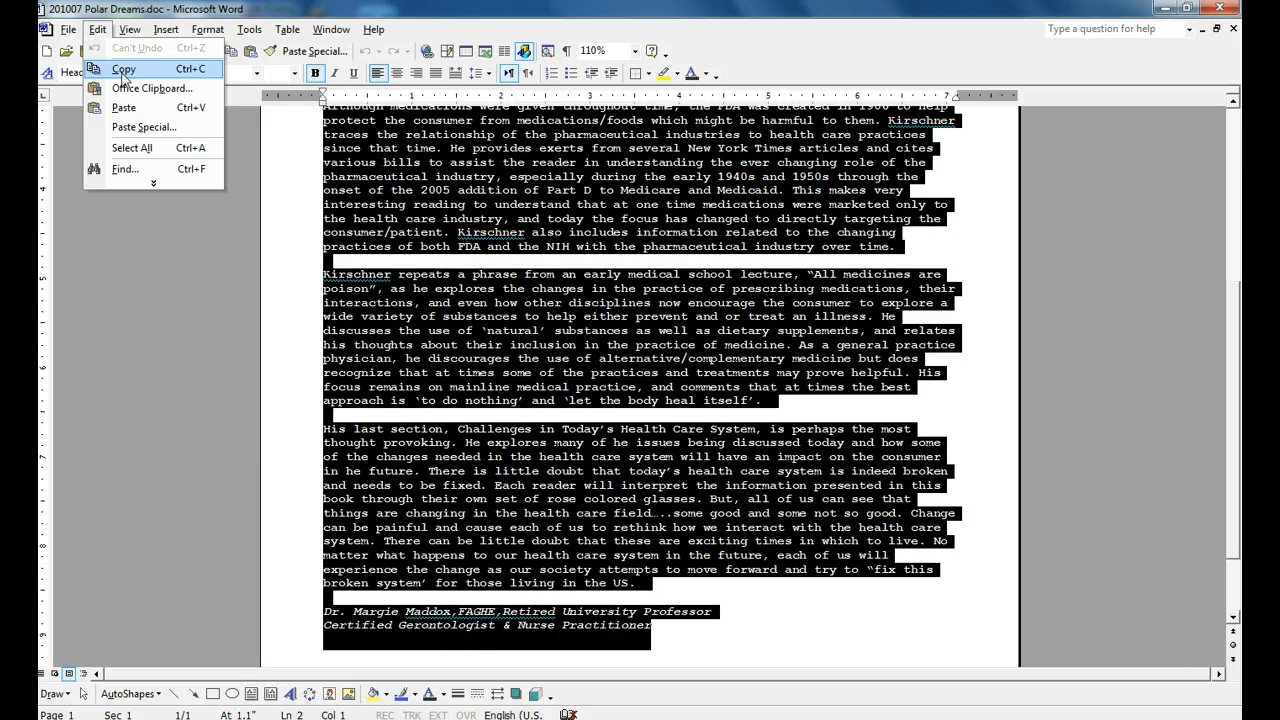
click(512, 358)
right_click(512, 358)
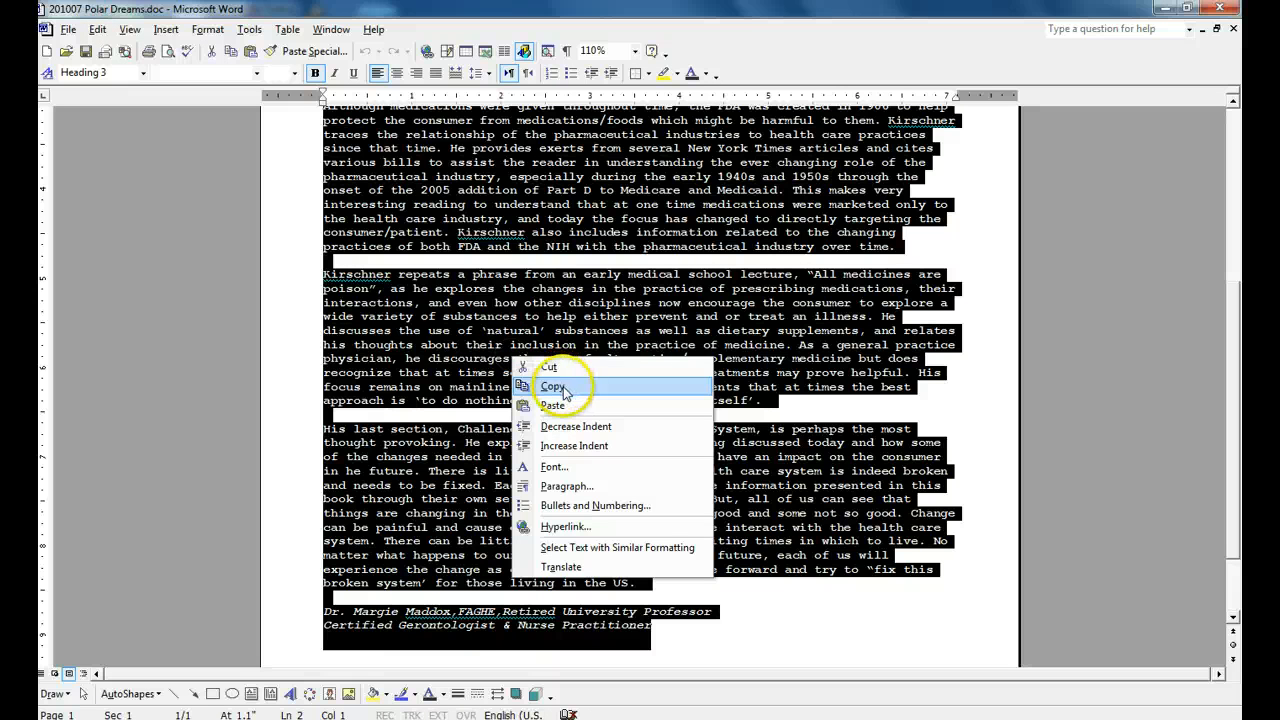
click(562, 383)
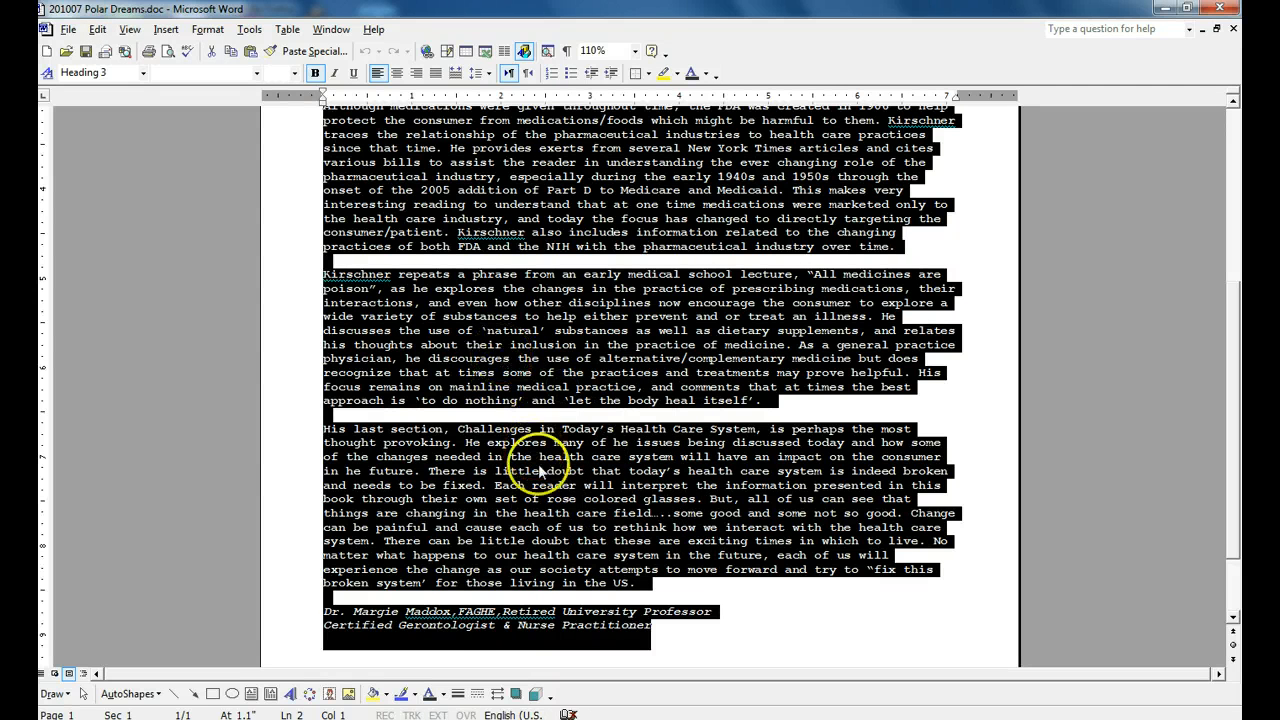
- Switch back to Firefox and insert the copied review into the empty HTML content editor as plain text, keeping line breaks
key(alt+Tab)
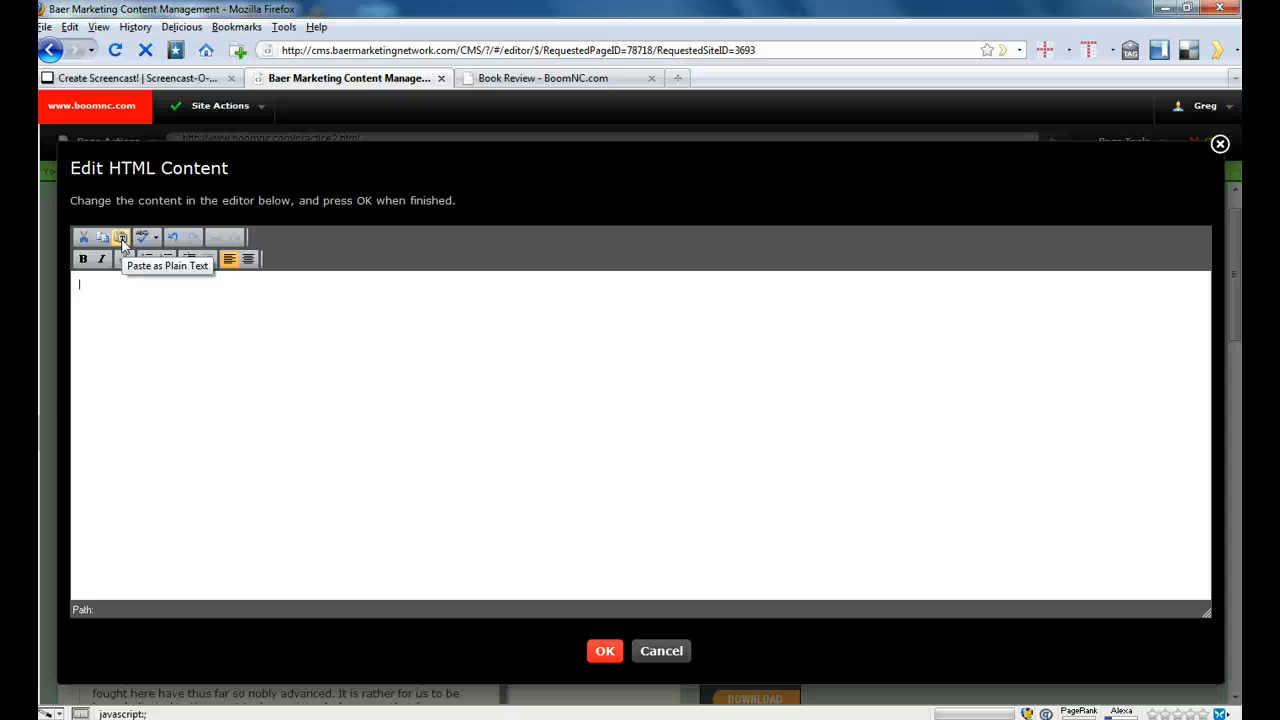
click(120, 238)
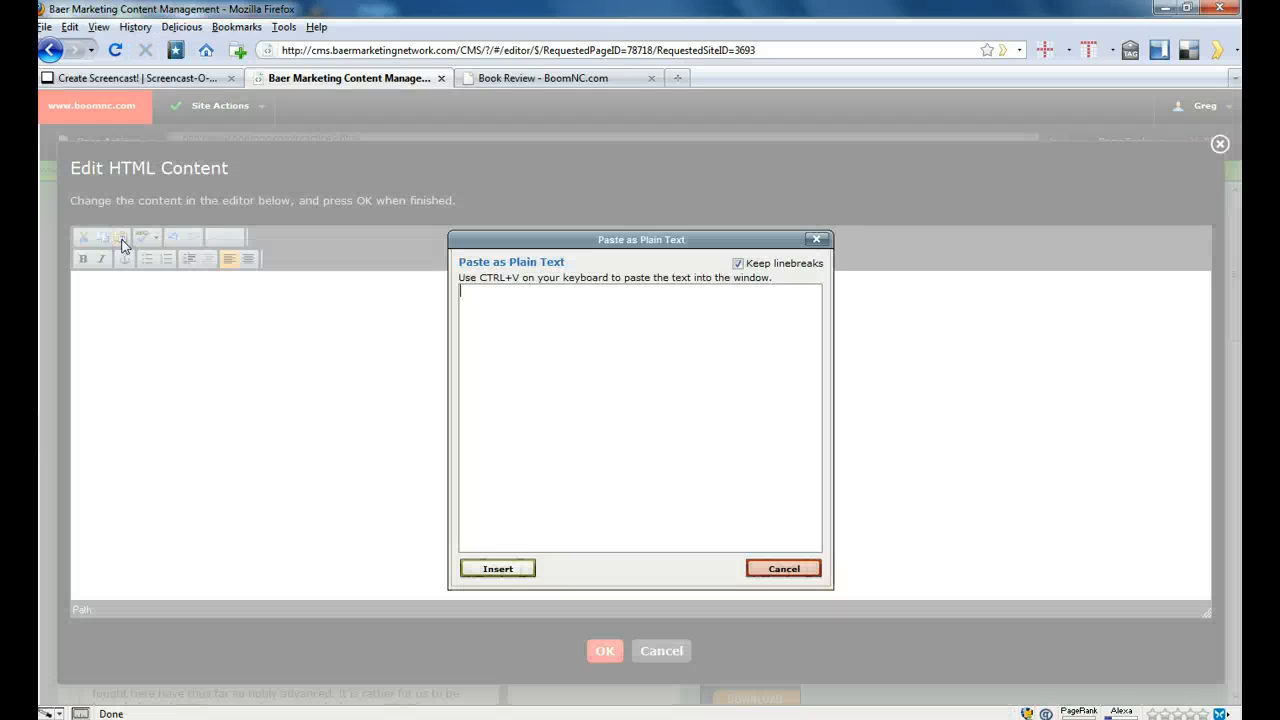
click(484, 288)
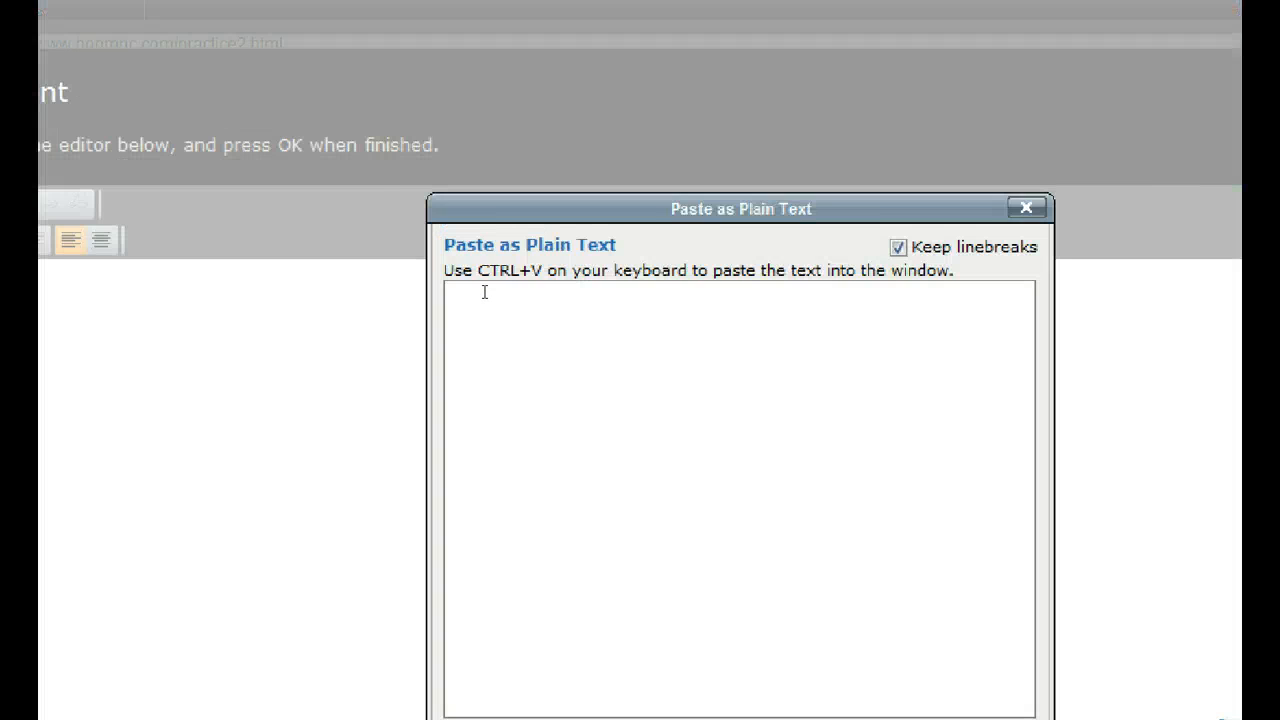
click(471, 281)
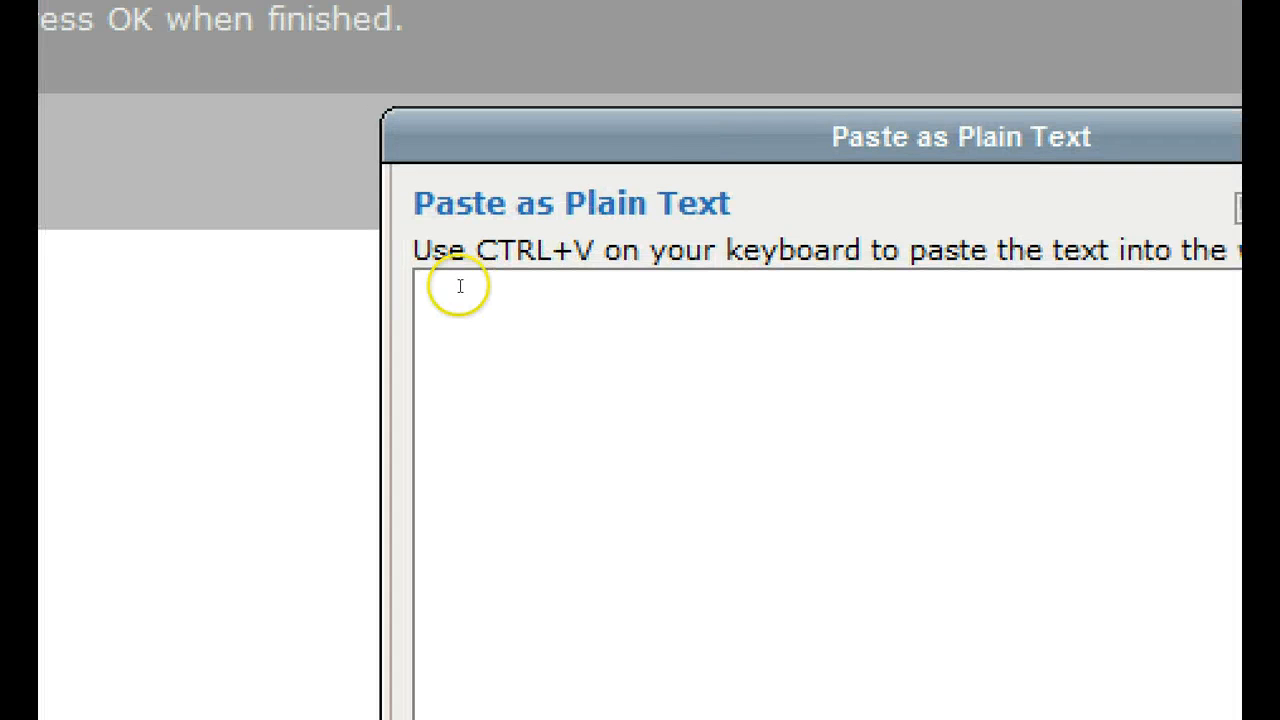
drag(460, 283, 697, 277)
click(646, 297)
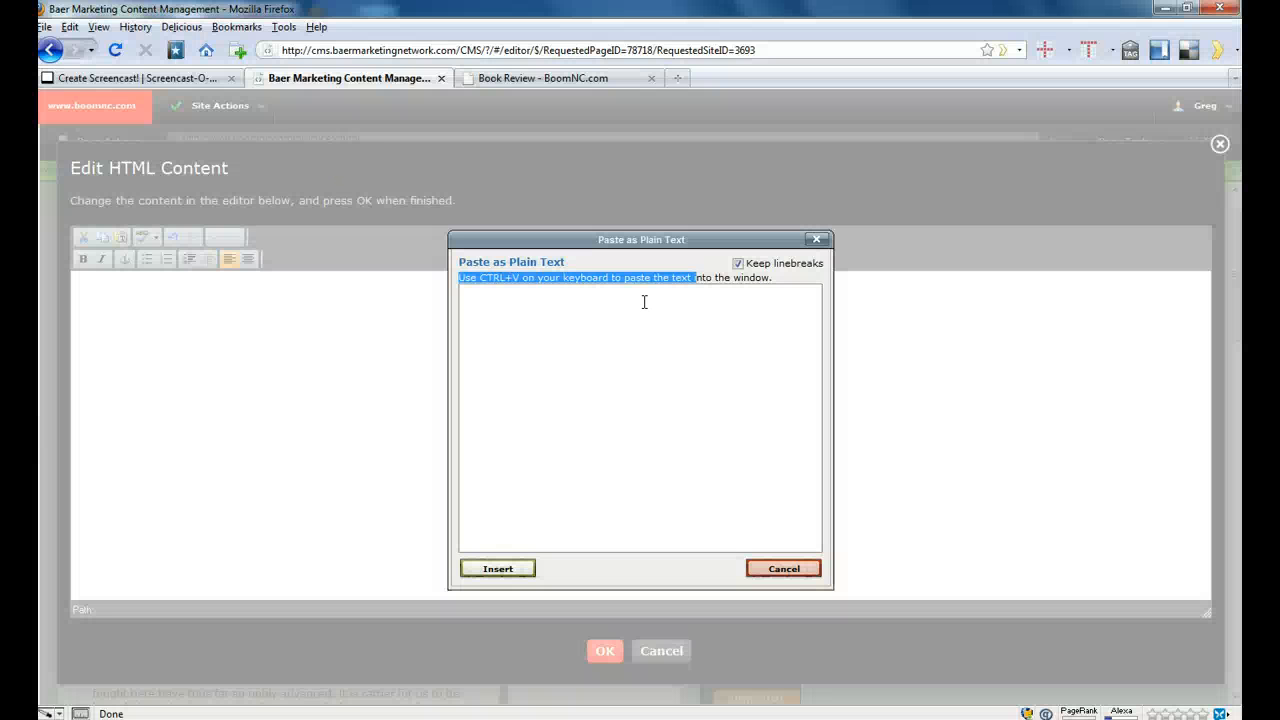
click(563, 306)
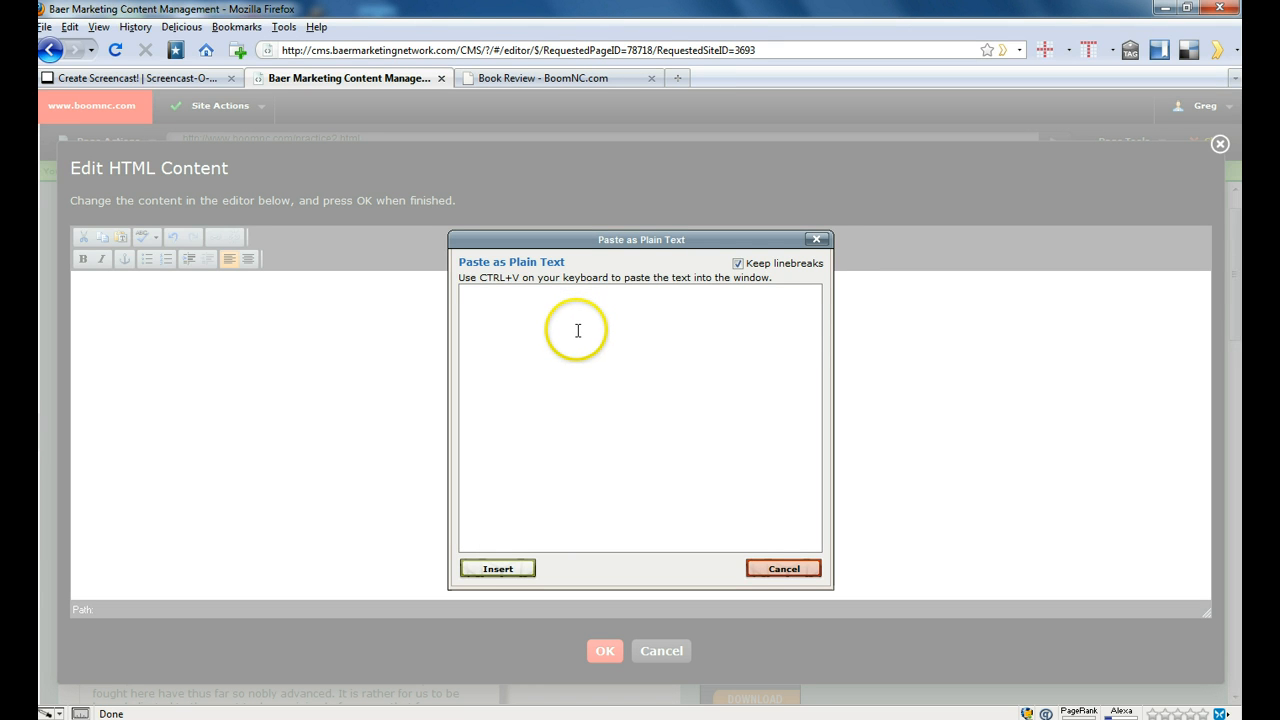
key(ctrl+v)
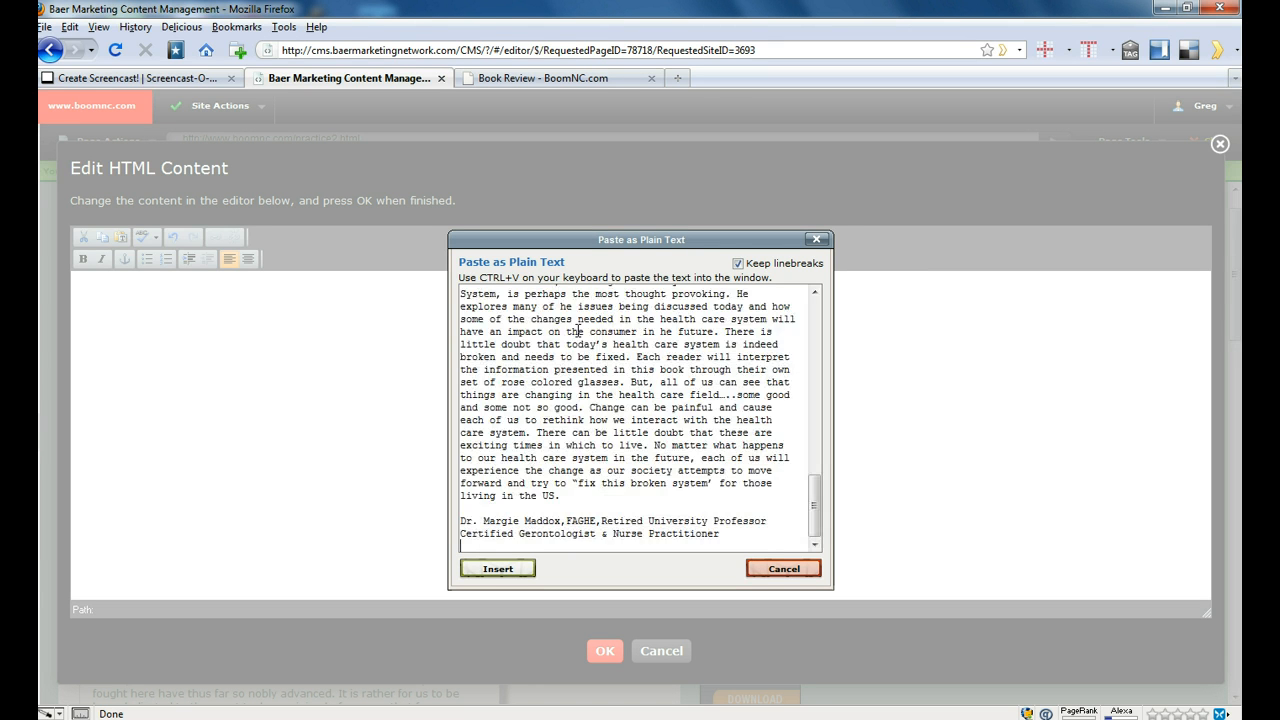
drag(815, 515, 813, 322)
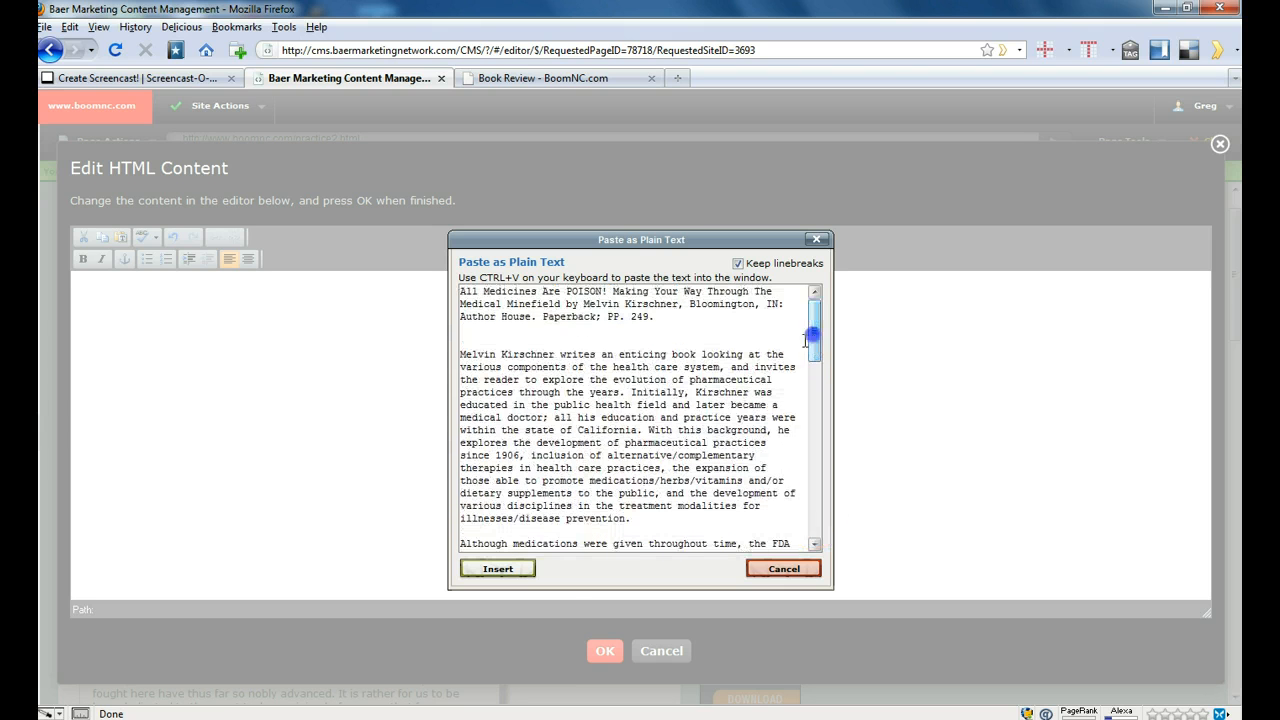
click(497, 568)
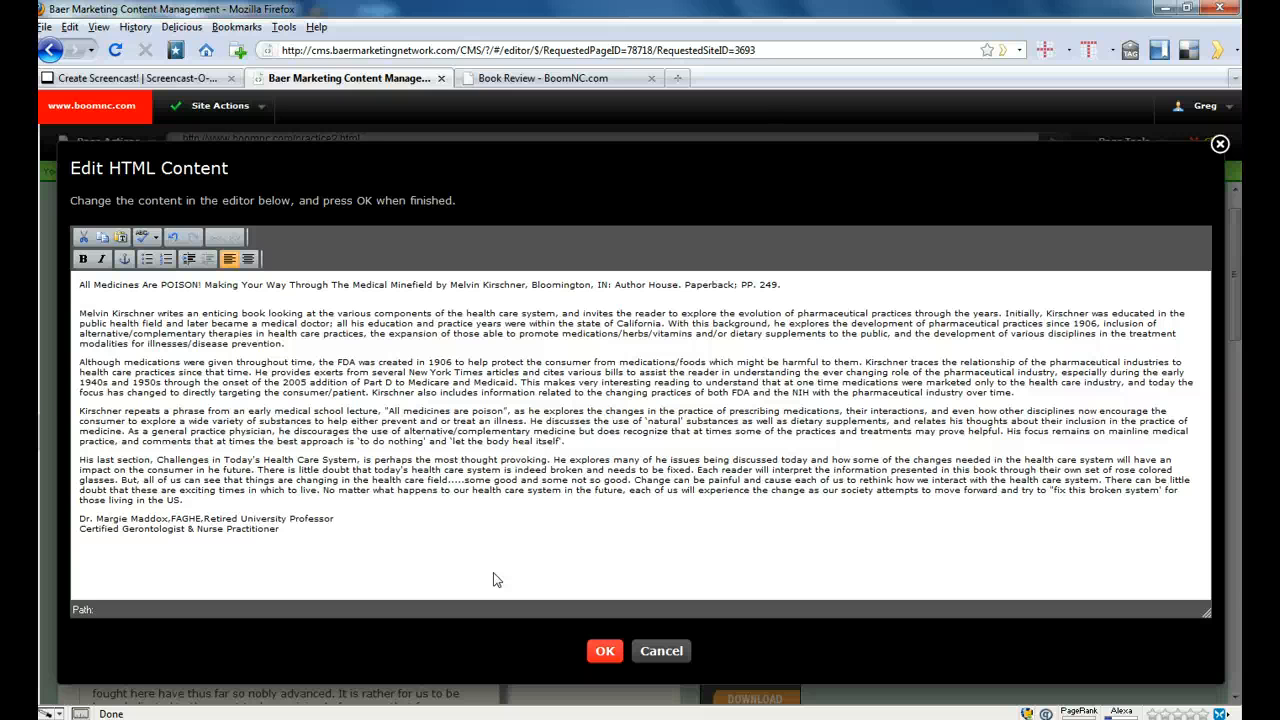
- Make the entire first line, from "All Medicines Are POISON!" through "PP. 249.", bold
key(shift+End)
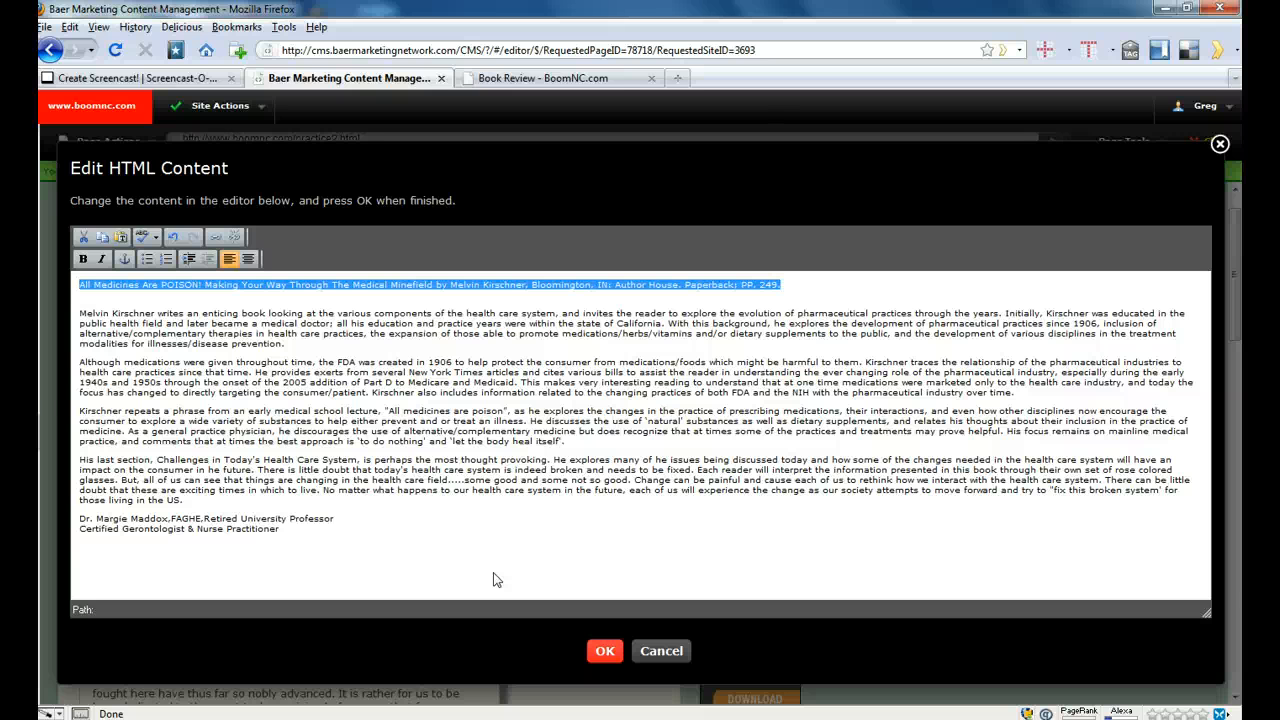
click(493, 574)
key(shift+Right)
key(shift+Right)
key(shift+Right)
key(shift+Right)
key(shift+Right)
key(shift+Right)
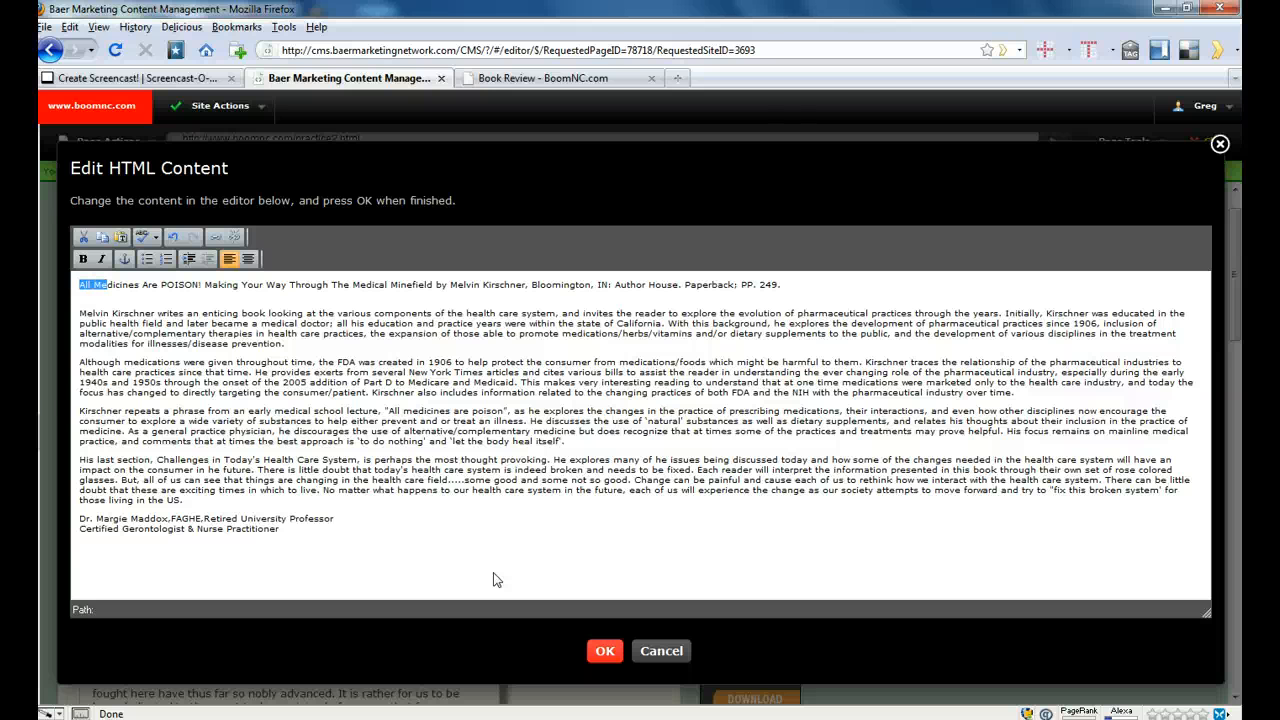
key(shift+Right)
key(shift+Right)
key(shift+Right)
key(shift+Right)
key(shift+Right)
key(shift+Right)
key(shift+Right)
key(shift+Right)
key(shift+Right)
key(shift+Right)
key(shift+Right)
key(shift+Right)
key(shift+Right)
key(shift+Right)
key(shift+Right)
key(shift+Right)
key(shift+Right)
key(shift+Right)
key(shift+Right)
key(shift+Right)
key(shift+Right)
key(shift+Right)
key(shift+Right)
key(shift+Right)
key(shift+Right)
key(shift+Right)
key(shift+Right)
key(shift+Right)
key(shift+Right)
key(shift+Right)
key(shift+Right)
key(shift+Right)
key(shift+Right)
key(shift+Right)
key(shift+Right)
key(shift+Right)
key(shift+Right)
key(shift+Right)
key(shift+Right)
key(shift+Right)
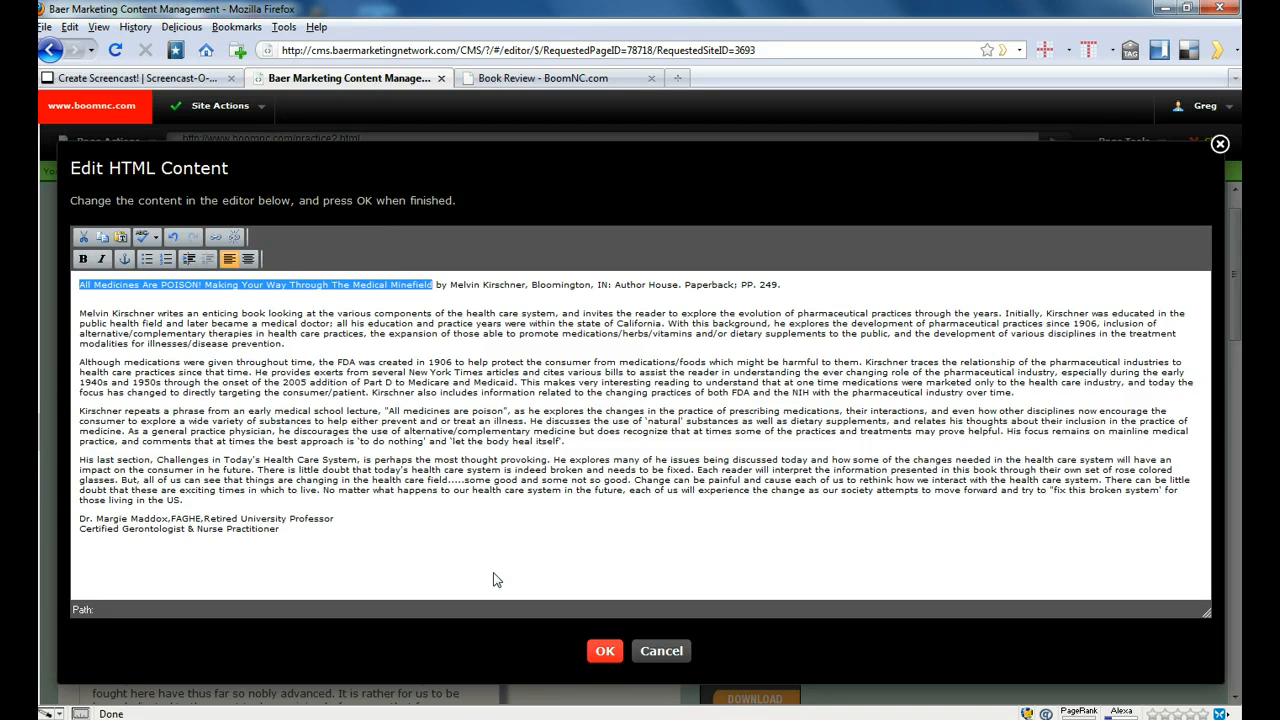
key(shift+Right)
key(shift+Right)
key(shift+Right)
key(shift+Right)
key(shift+Right)
key(shift+Right)
key(shift+Right)
key(shift+Right)
key(shift+Right)
key(shift+Right)
key(shift+Right)
key(shift+Right)
key(shift+Right)
key(shift+Right)
key(shift+Right)
key(shift+Right)
key(shift+Right)
key(shift+Right)
key(shift+Right)
key(shift+Right)
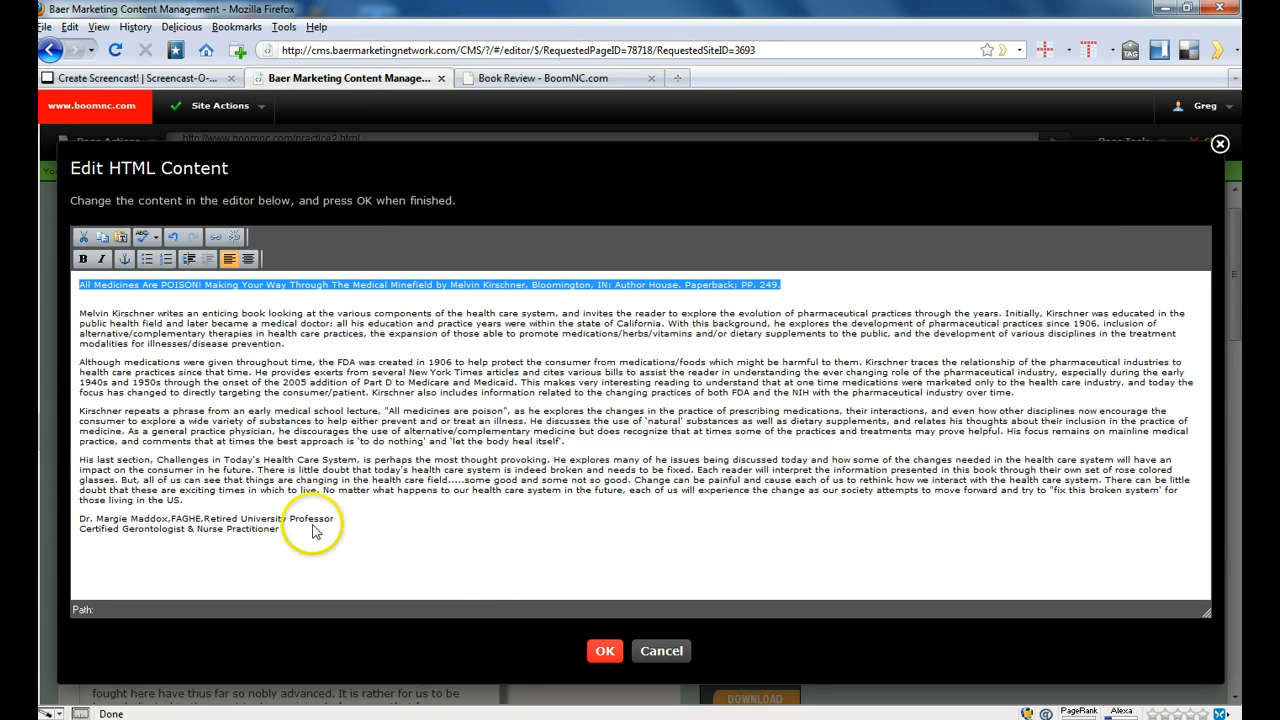
click(83, 260)
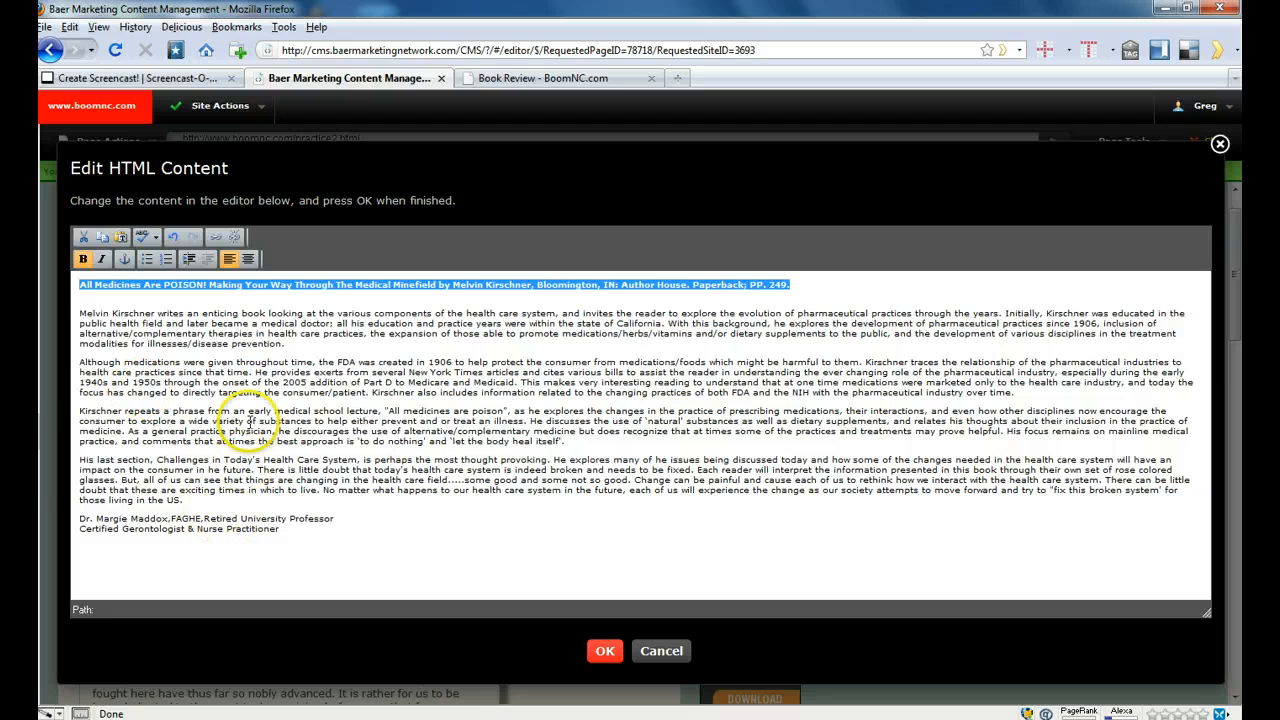
- Italicize the reviewer's name and credentials in the last two lines of the review
click(229, 362)
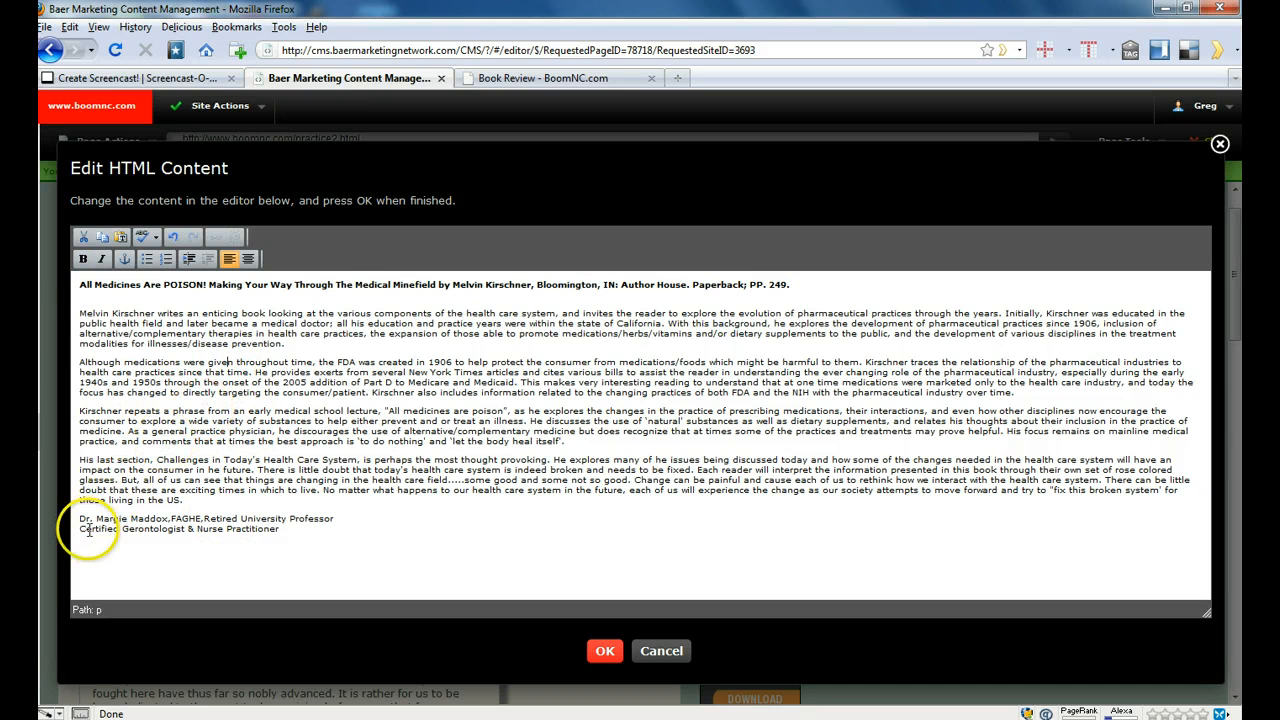
drag(80, 520, 362, 551)
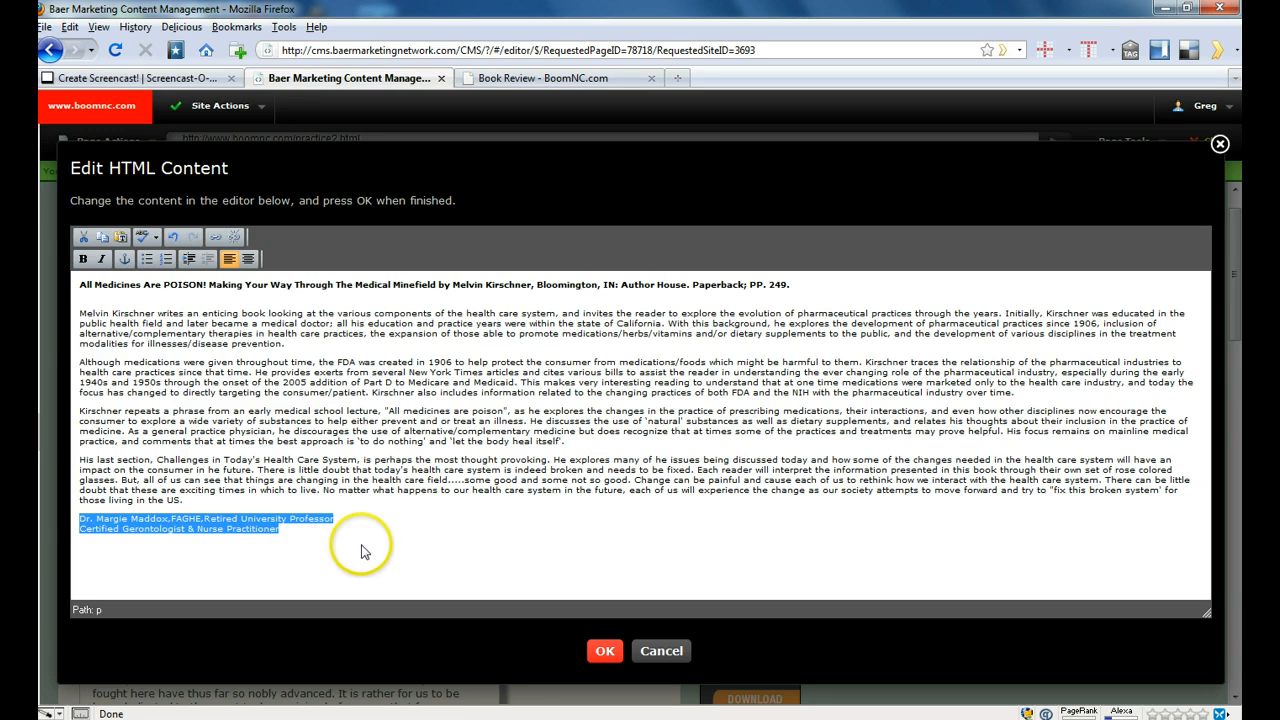
click(103, 260)
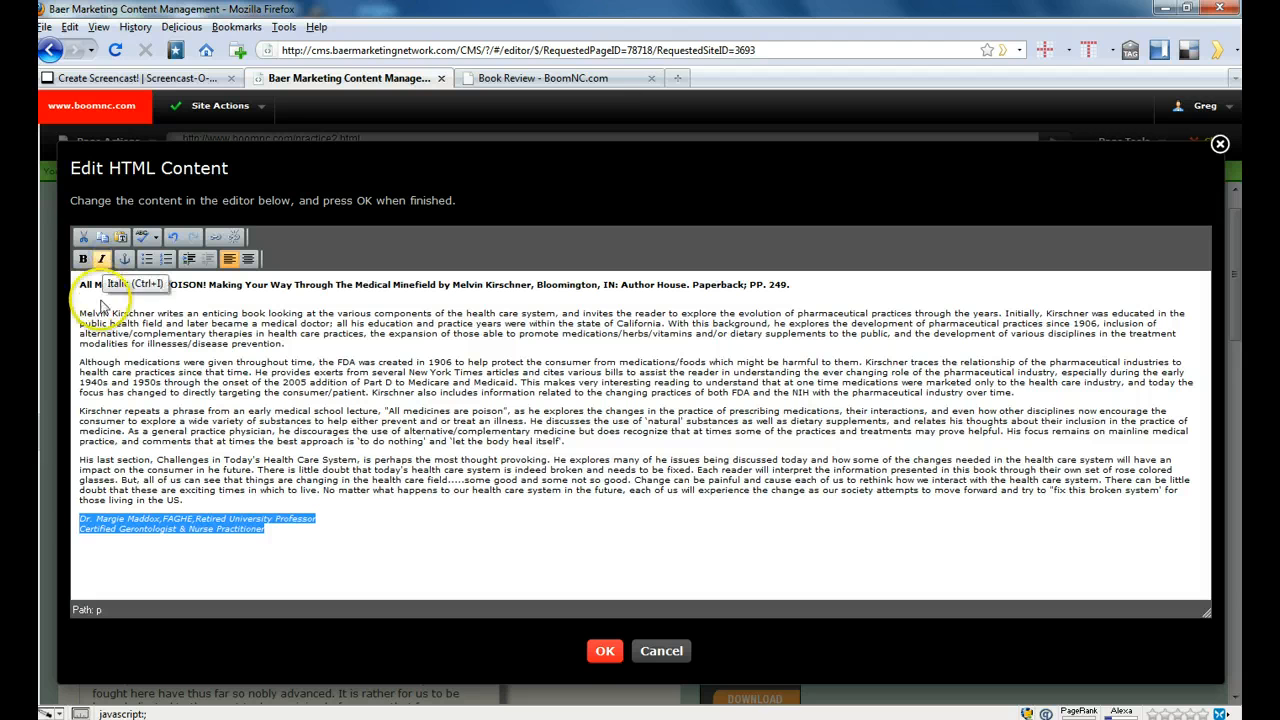
- Add an empty line above the review's bold title line and turn off bold for it
click(100, 303)
key(Up)
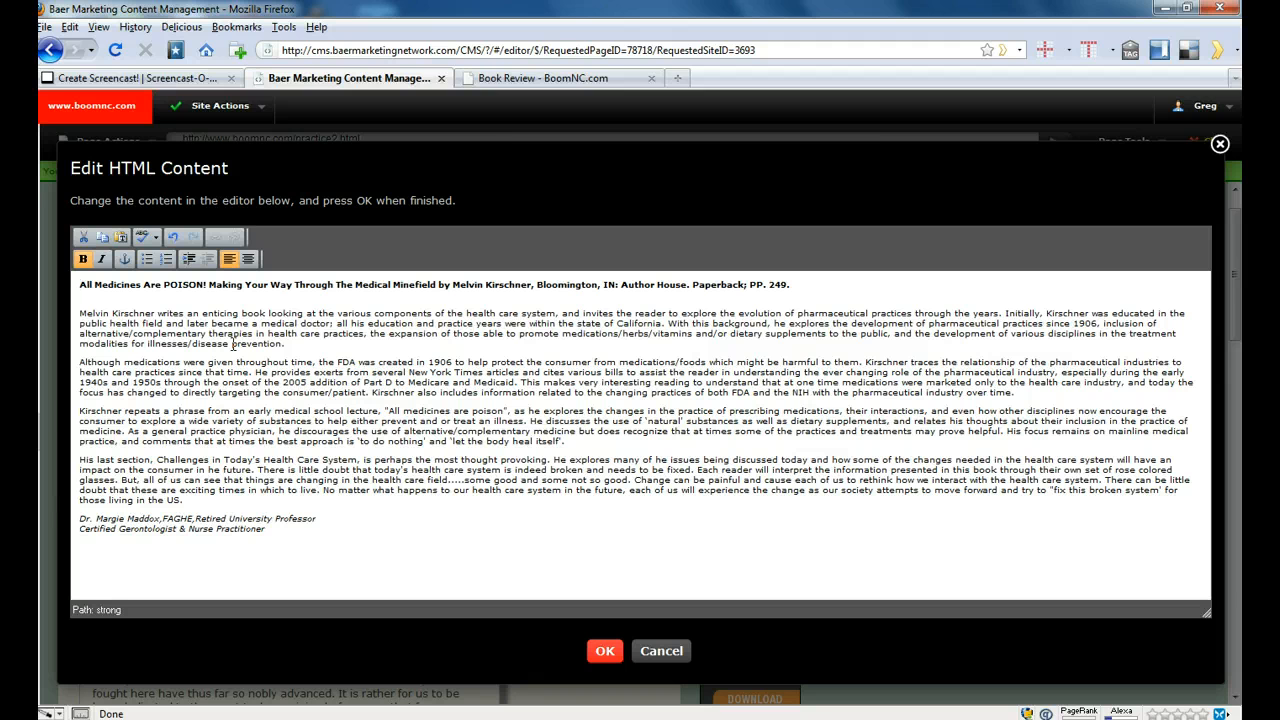
key(Return)
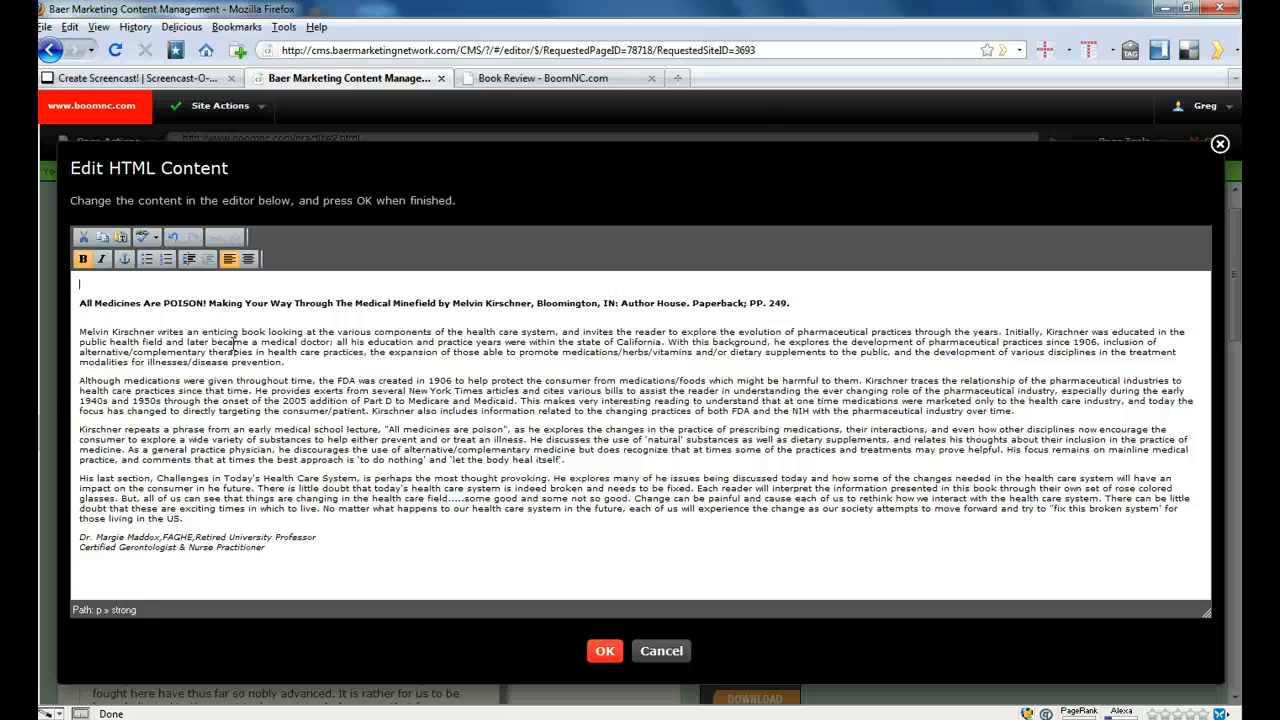
key(ctrl+b)
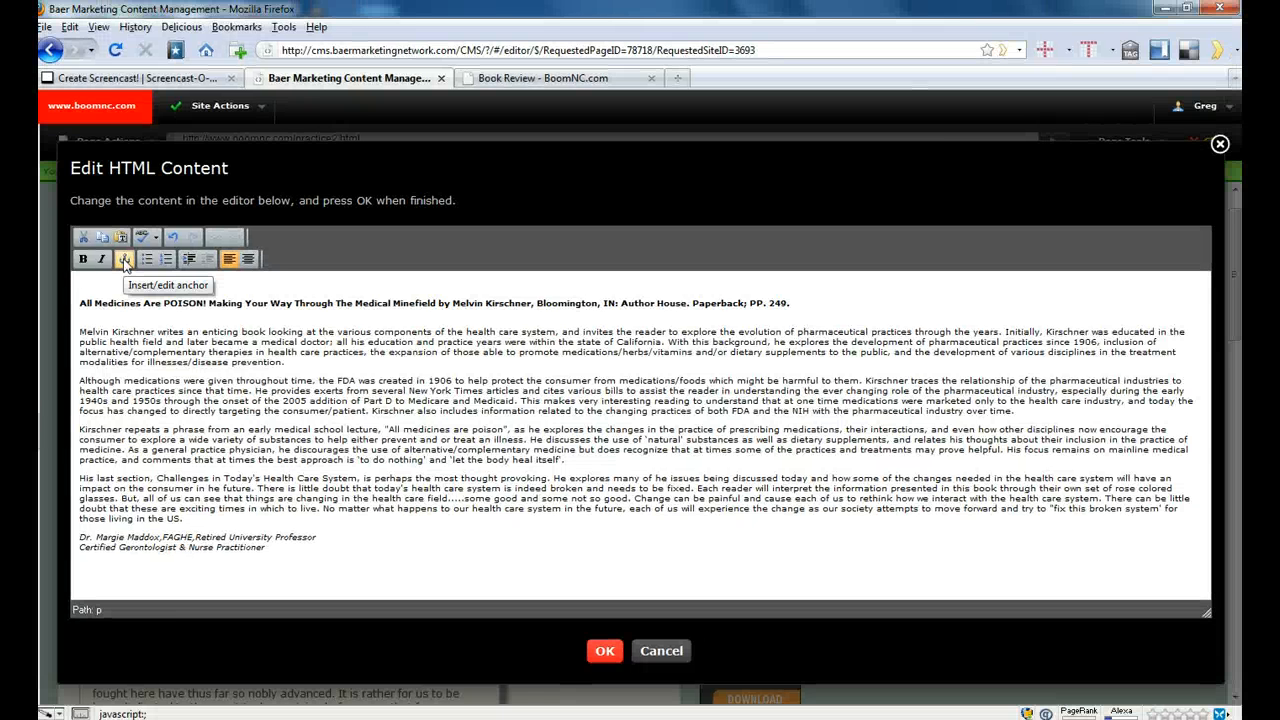
- Insert an anchor named "medicine" on the empty line above the review title
click(125, 260)
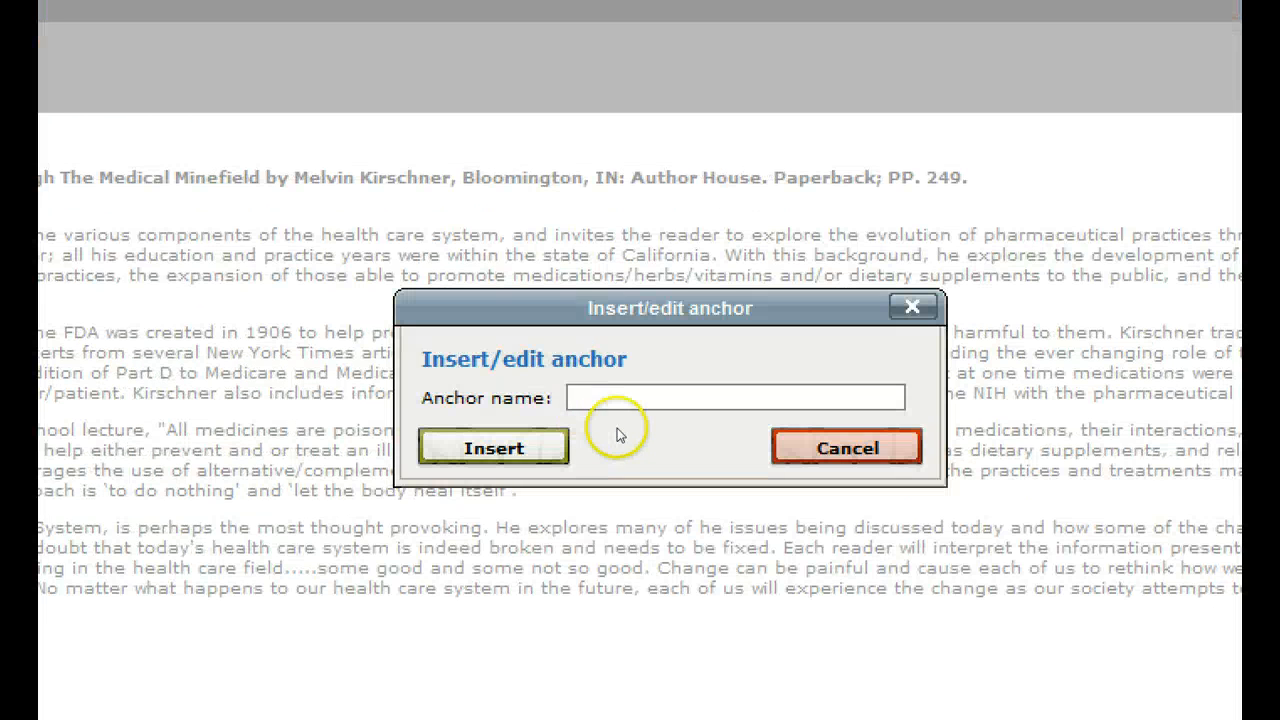
click(598, 408)
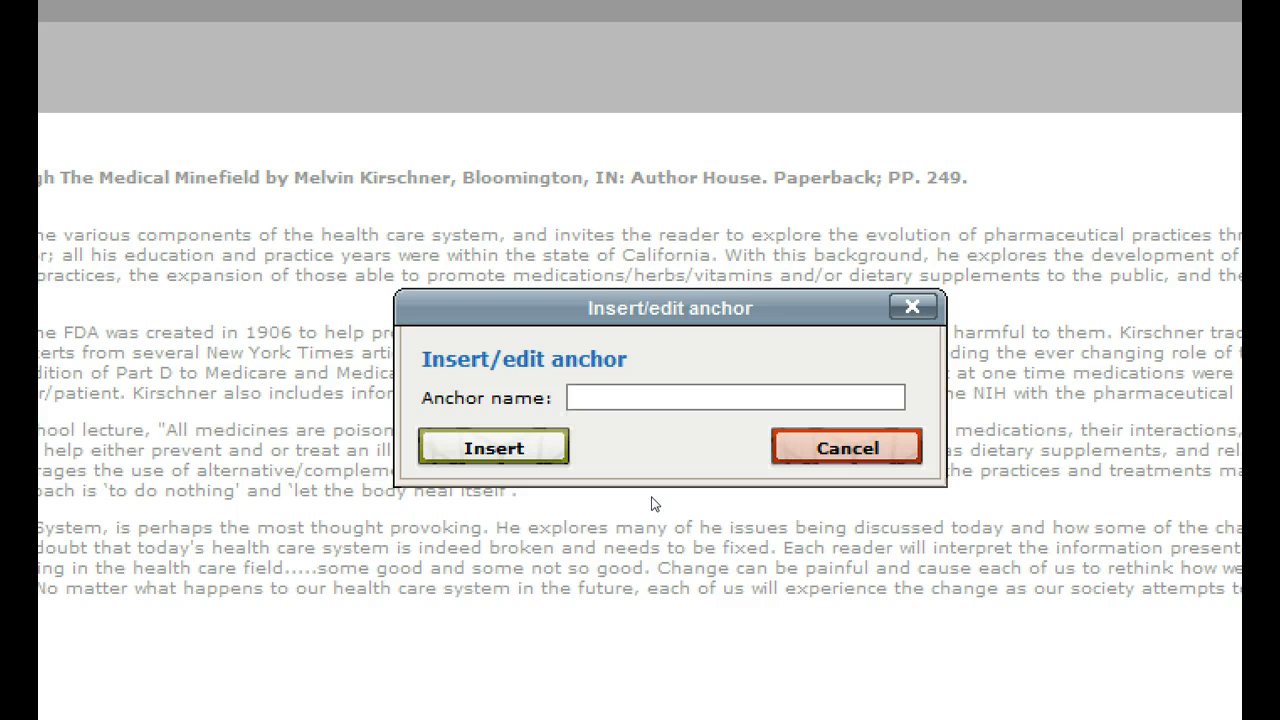
text(medicine)
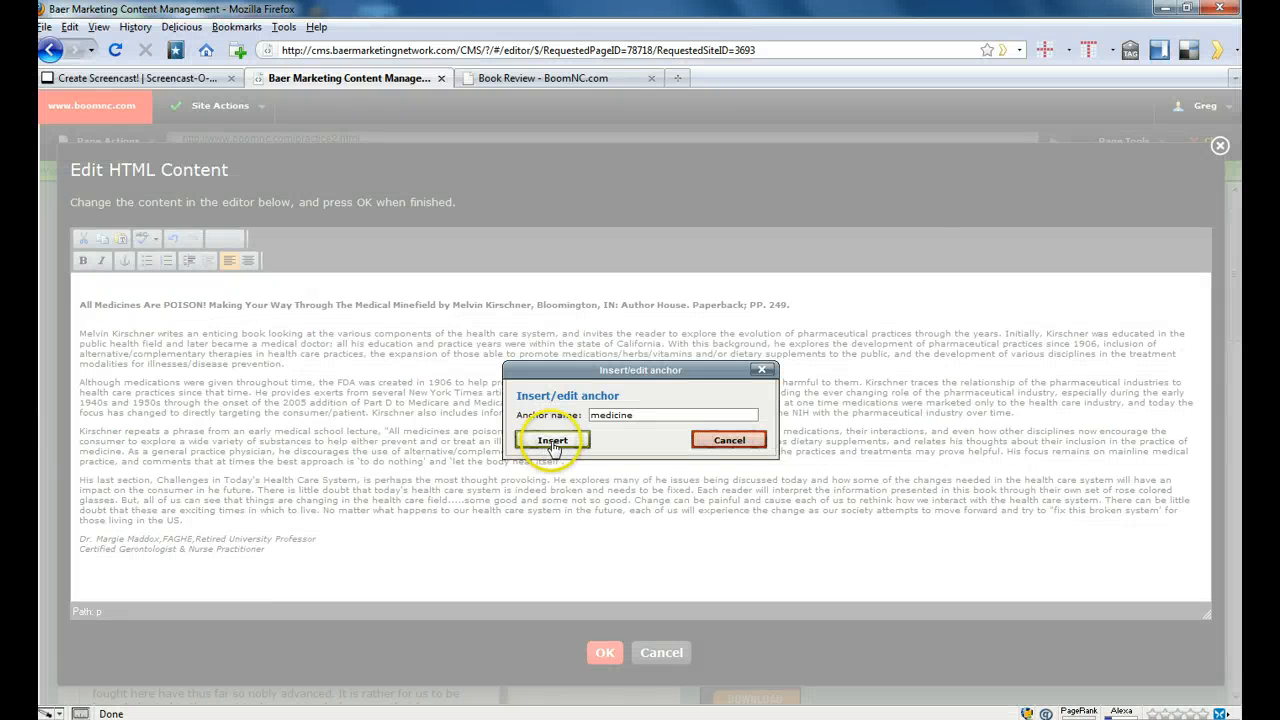
click(546, 441)
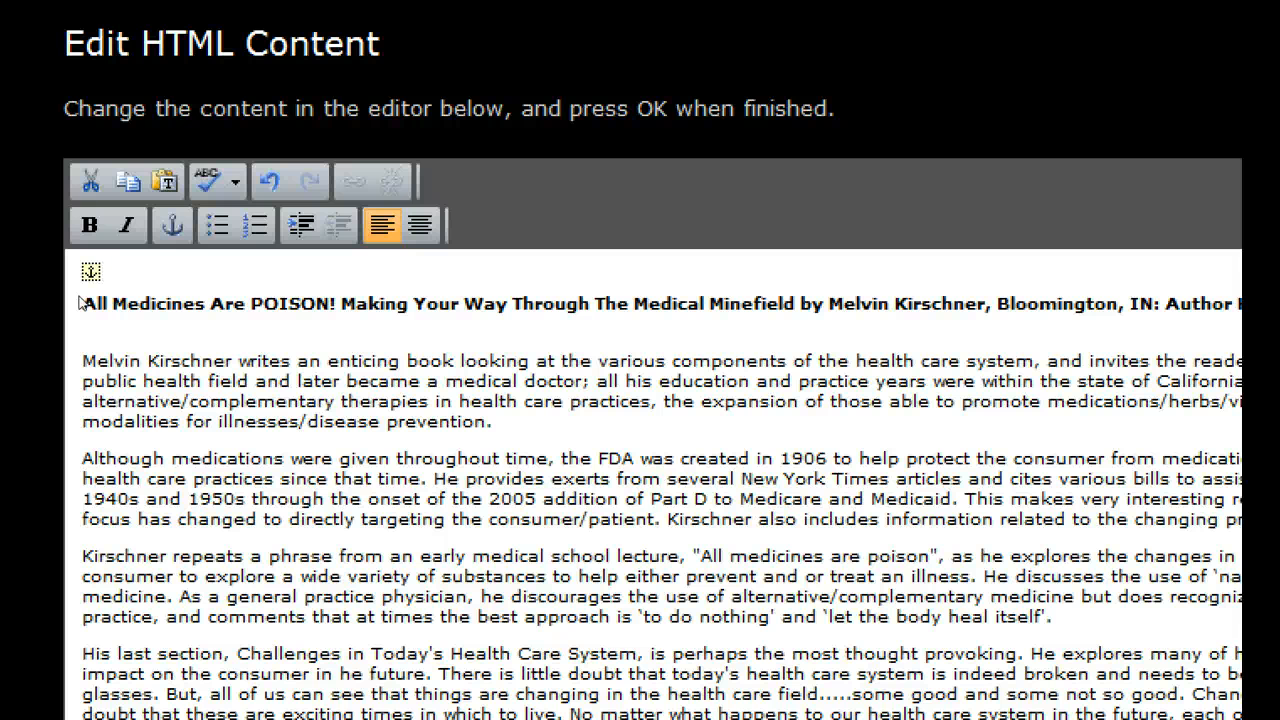
- Open the settings of the anchor above the title to check its name, then close them without changes
click(86, 281)
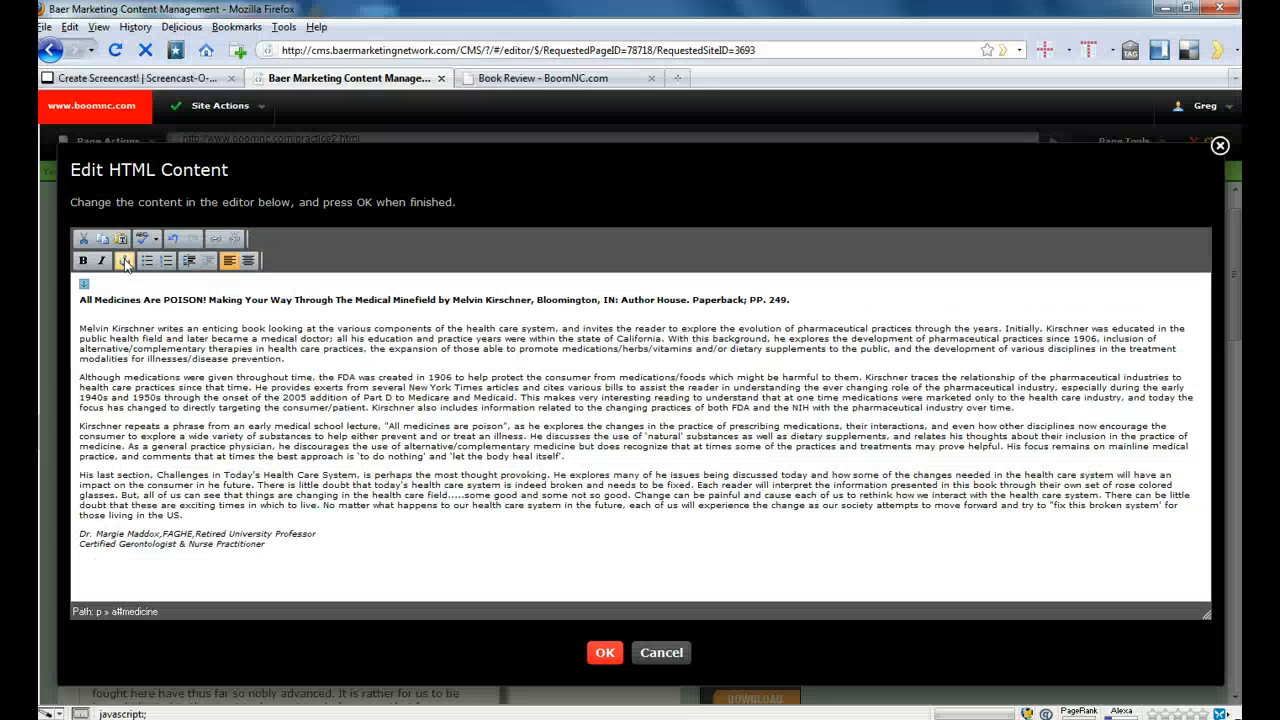
click(125, 262)
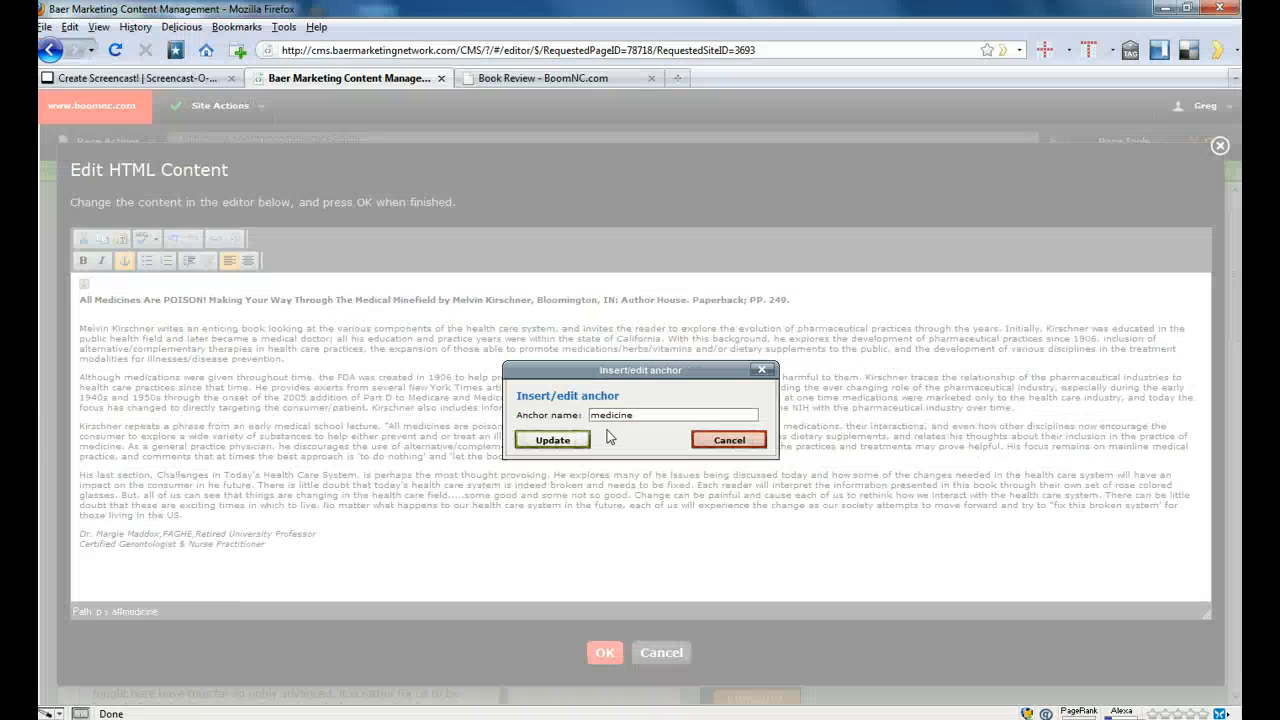
click(727, 441)
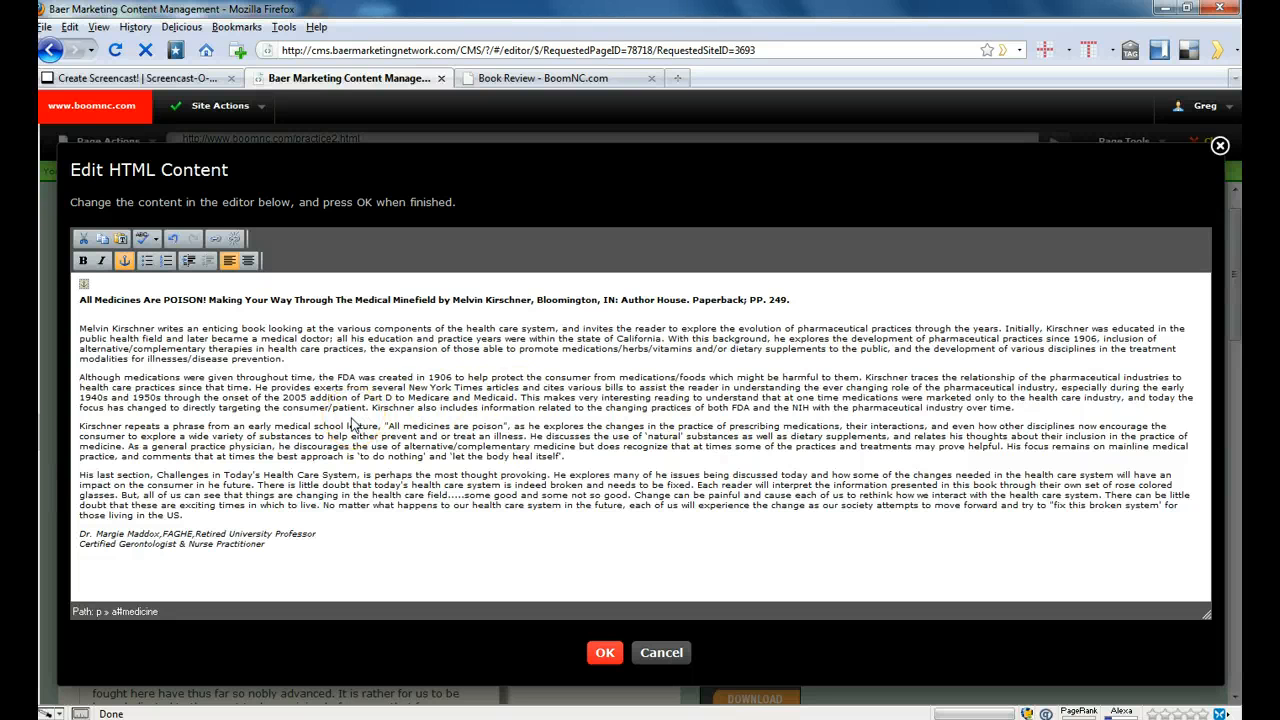
- Apply the edited review to the page and check how it appears down to its Back to Top link
click(604, 655)
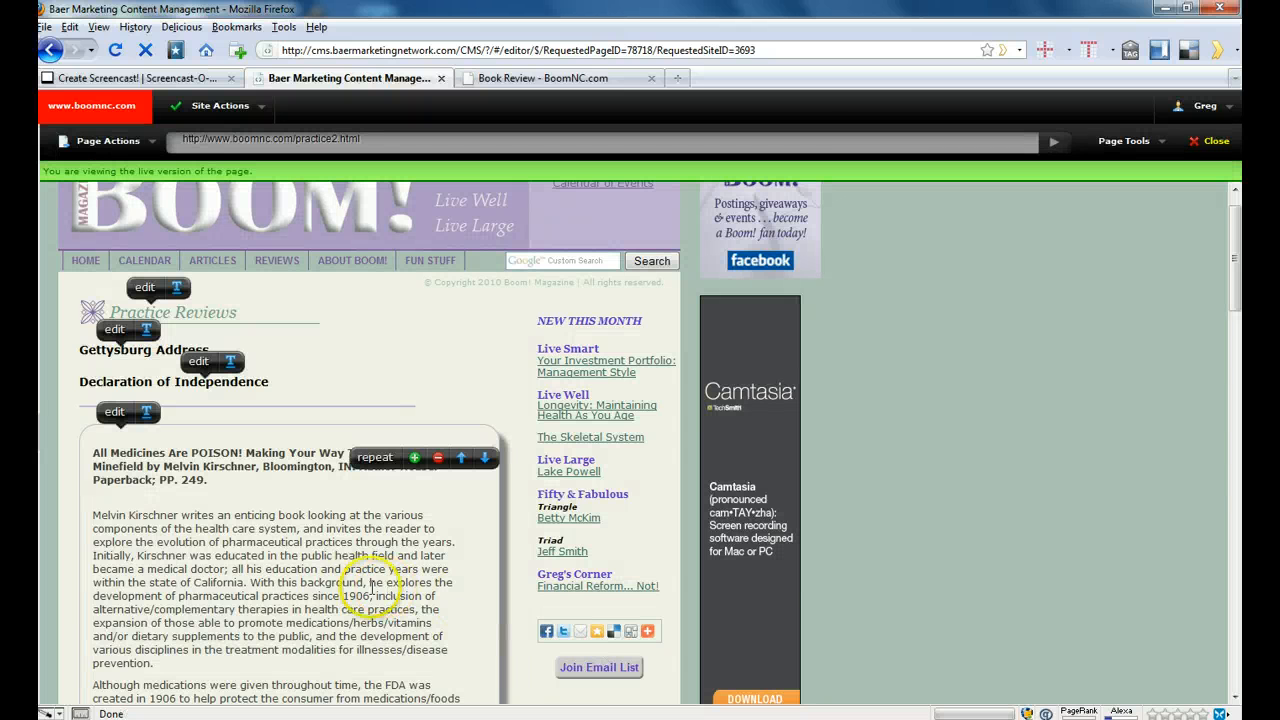
scroll(300, 530, down, 15)
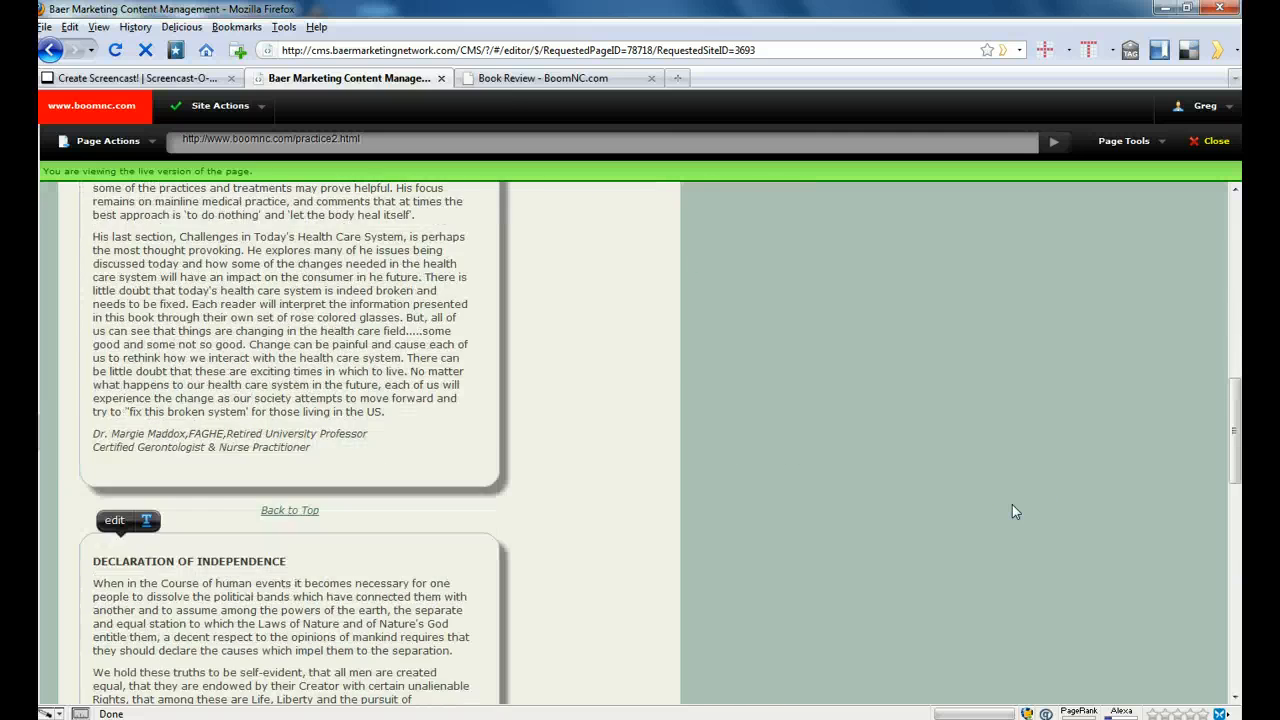
scroll(1012, 511, up, 12)
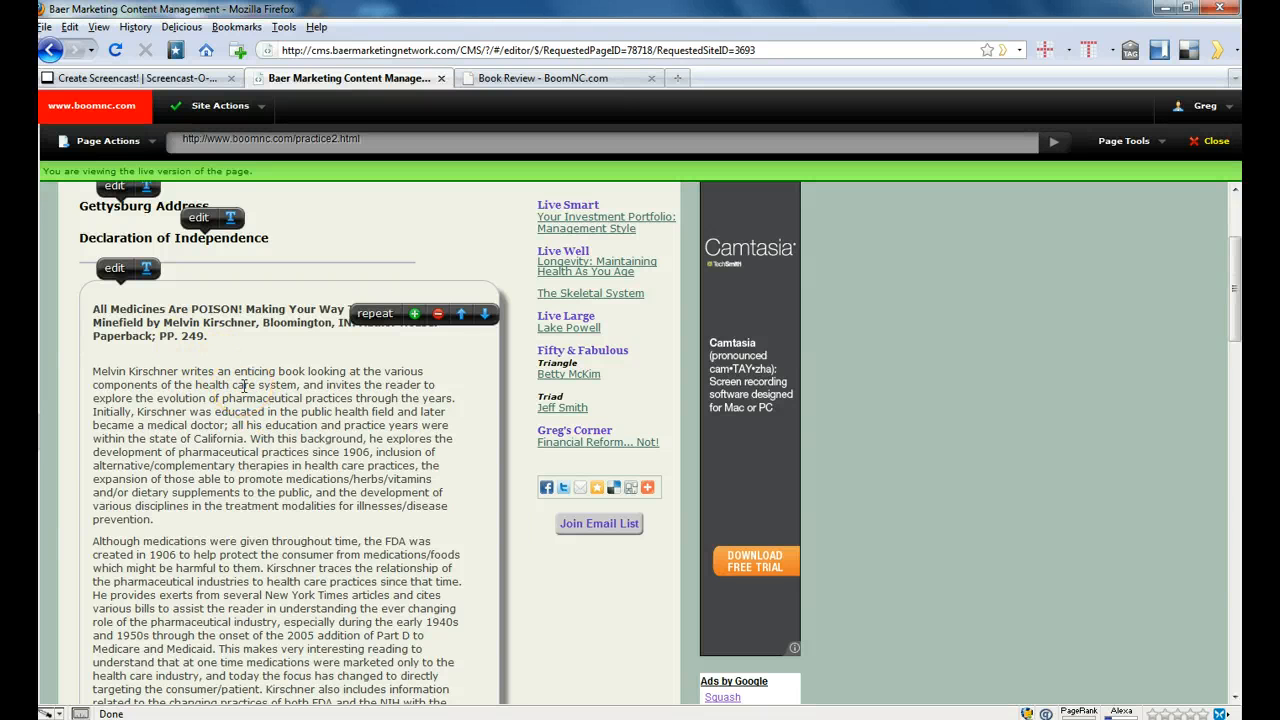
click(244, 386)
scroll(255, 399, up, 1)
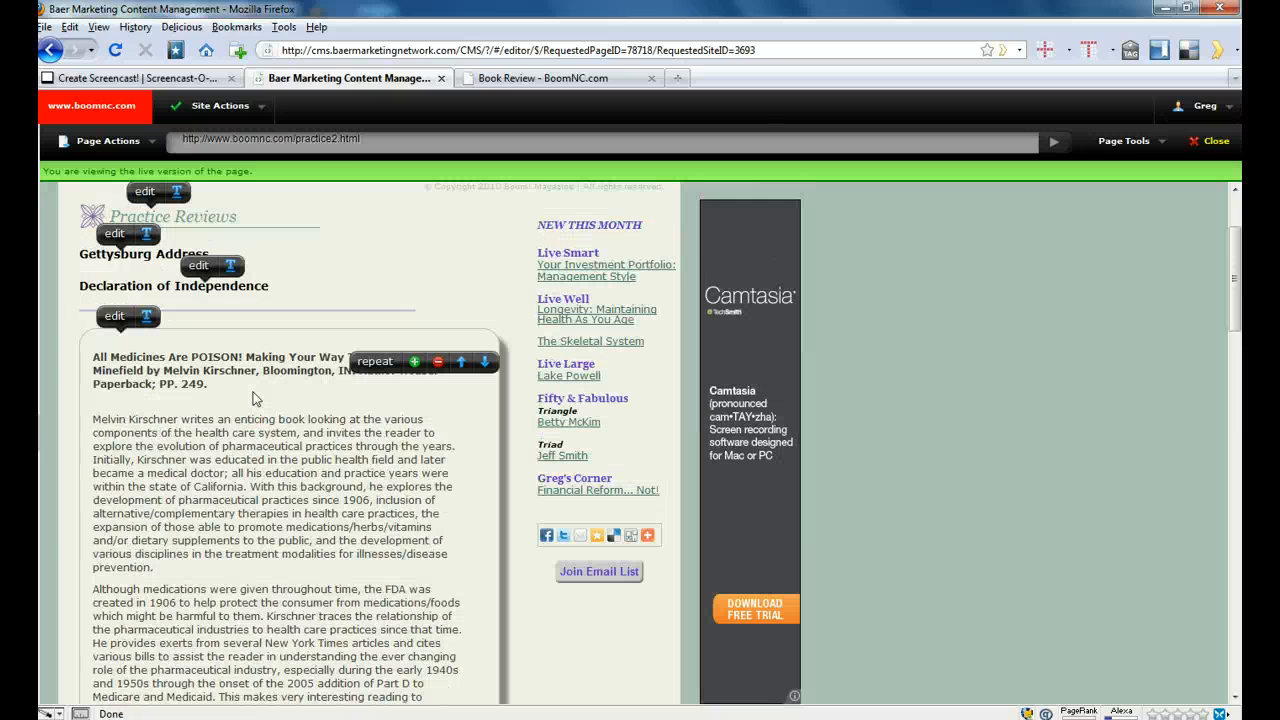
click(171, 357)
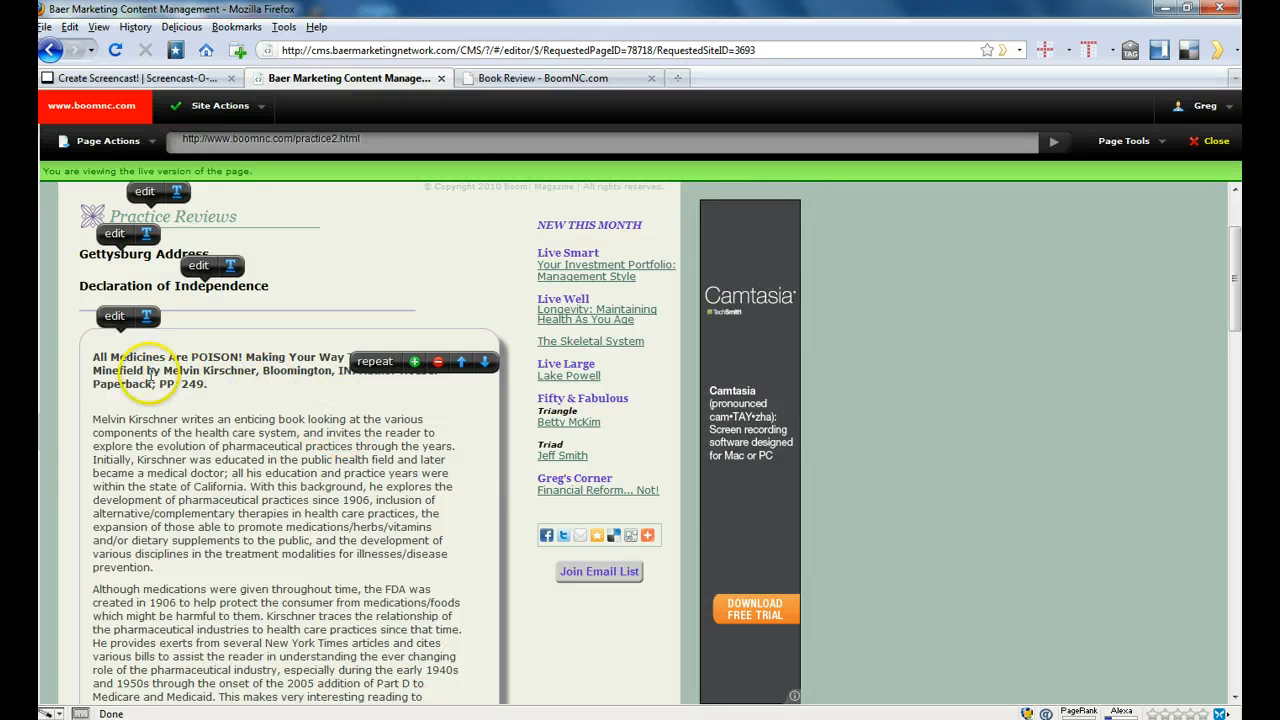
click(93, 357)
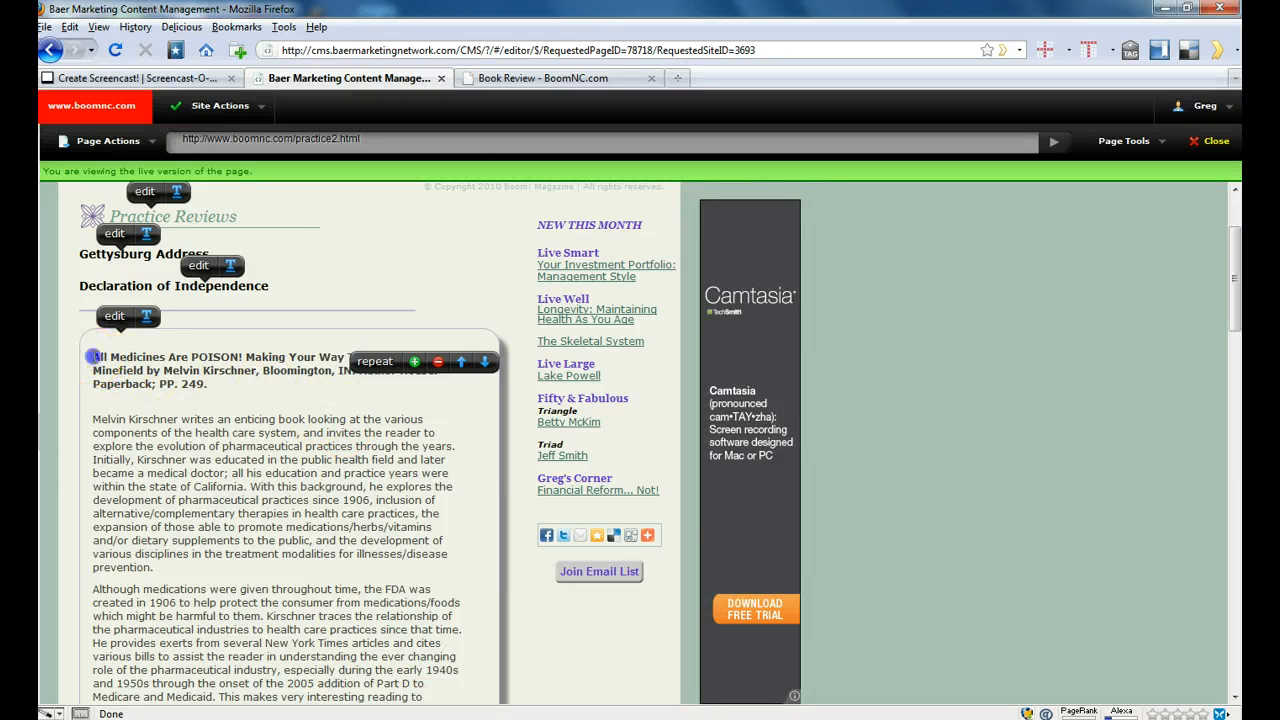
drag(93, 357, 153, 358)
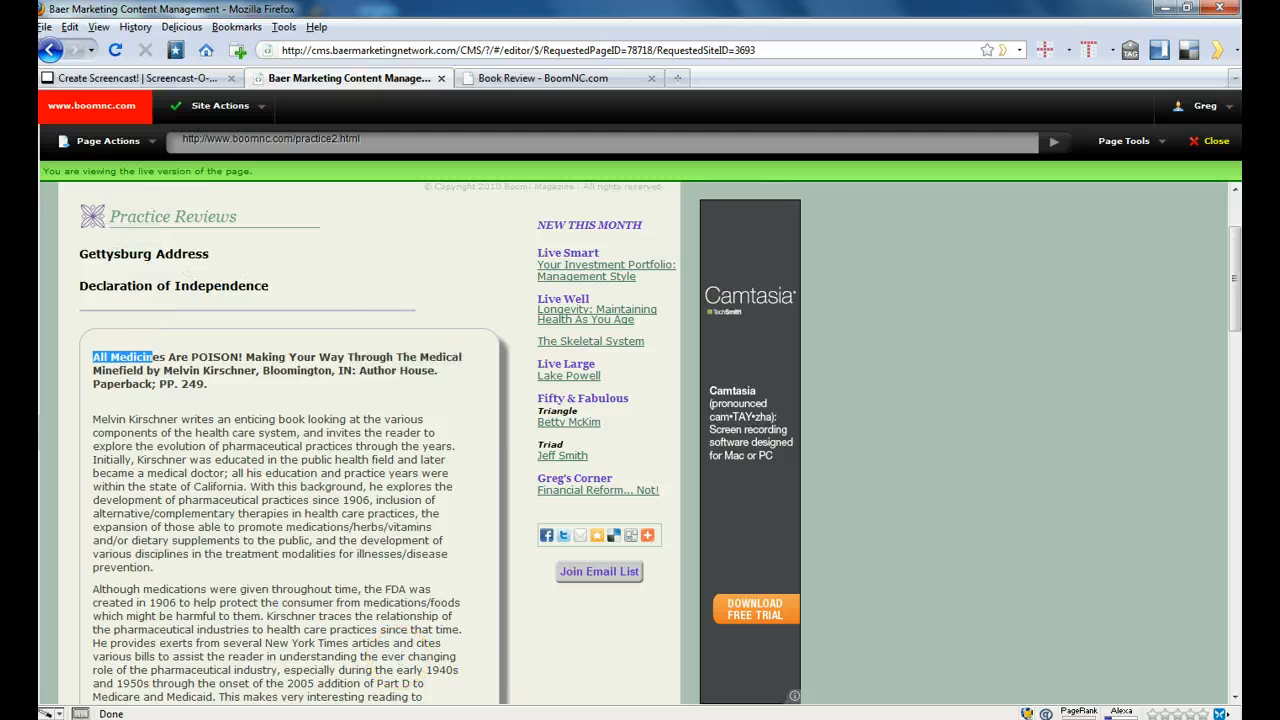
- Switch to the Word document and copy the italic book title "All Medicines Are POISON! Making Your Way Through The Medical Minefield"
key(alt+Tab)
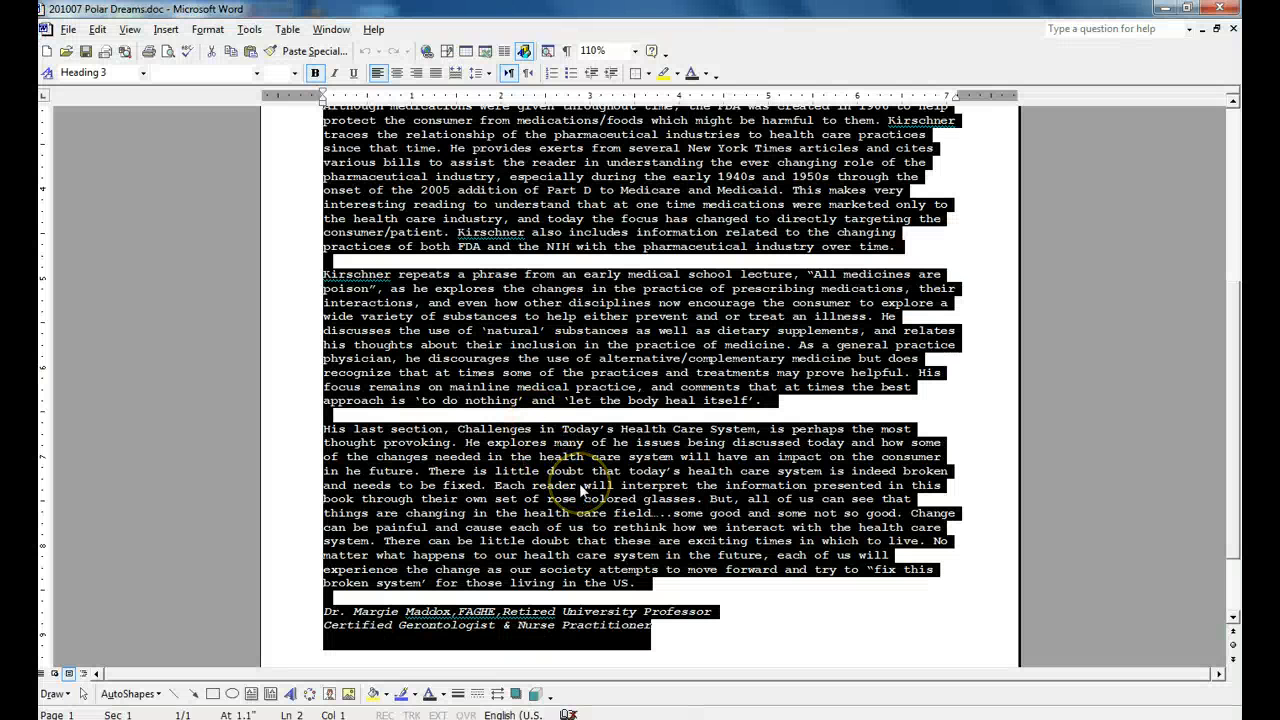
key(ctrl+Home)
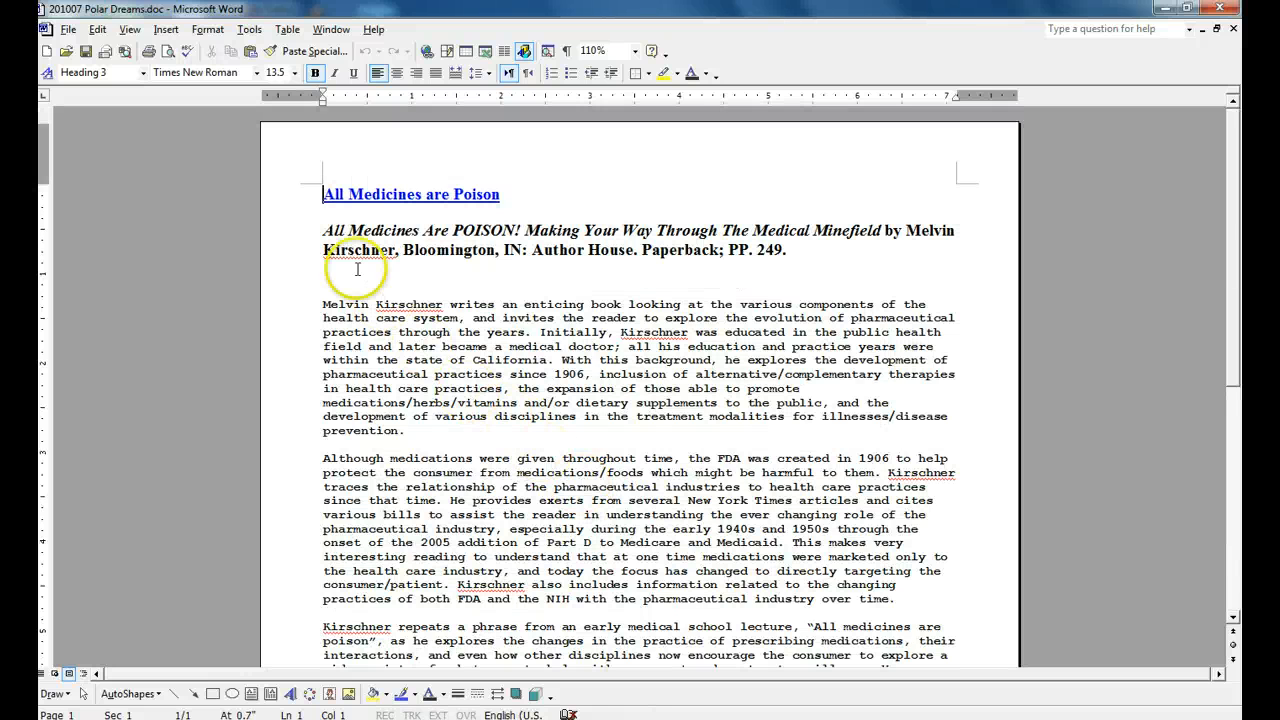
drag(324, 231, 850, 236)
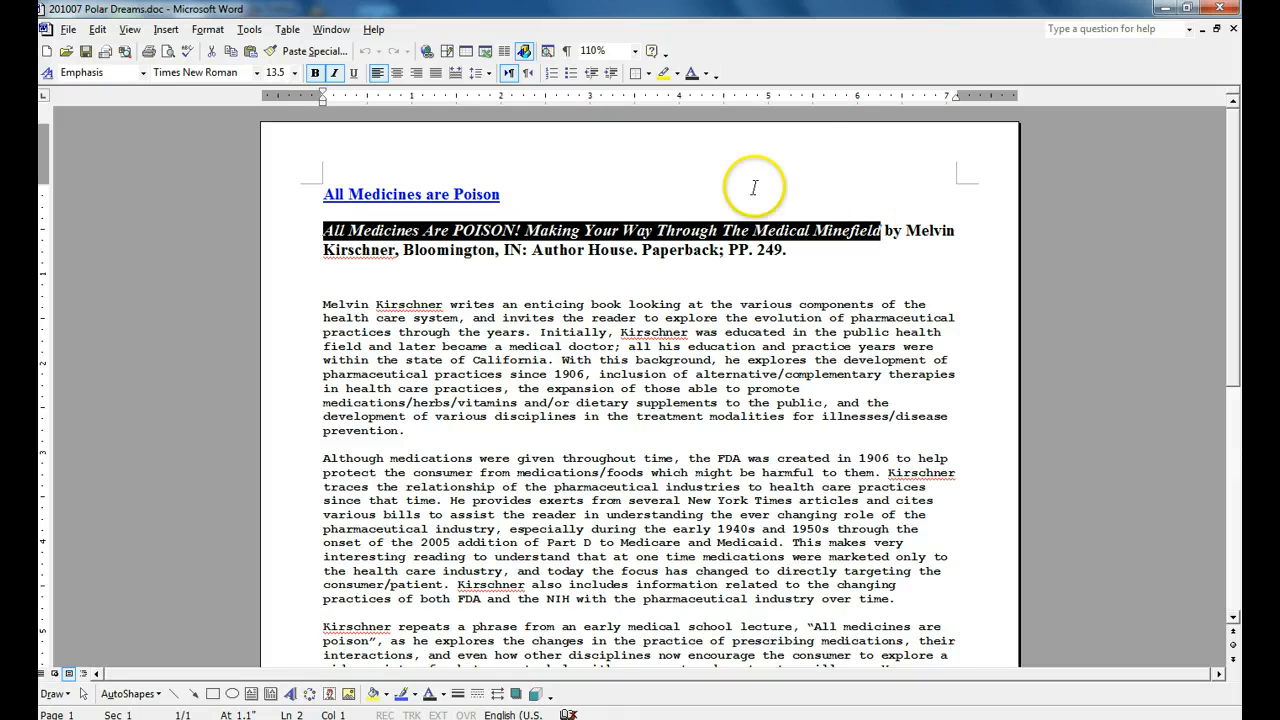
right_click(604, 232)
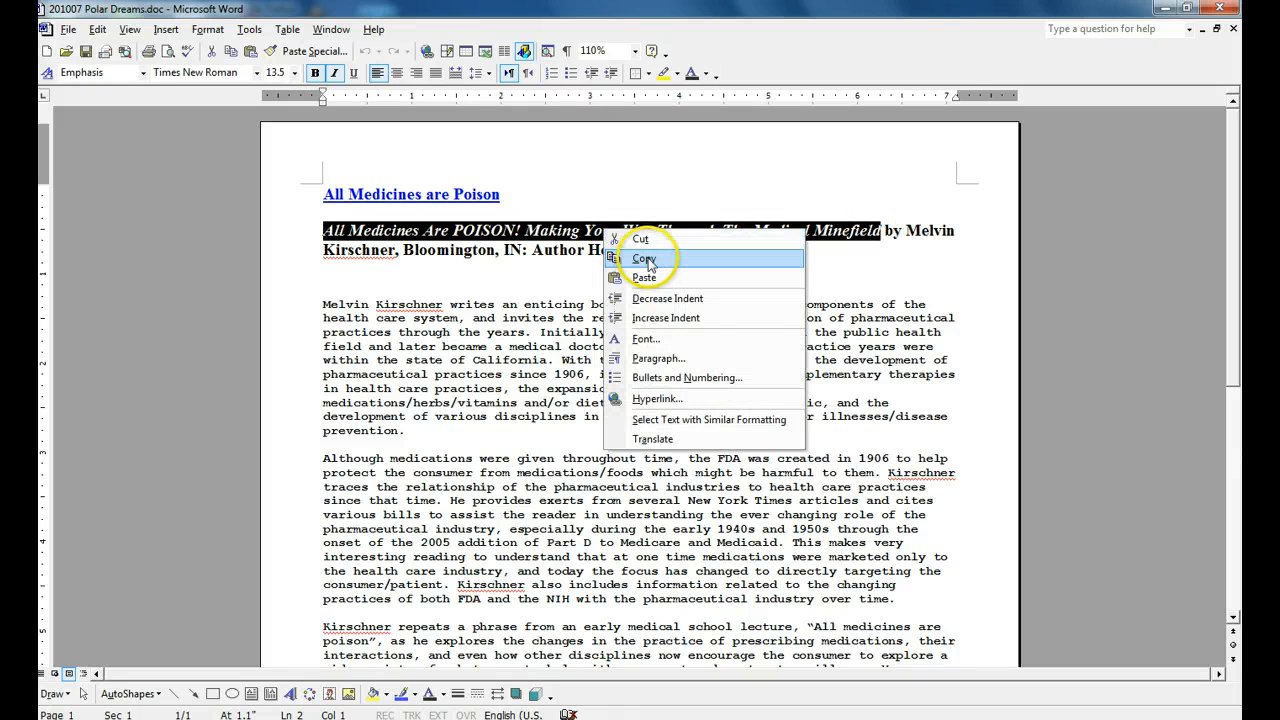
click(645, 258)
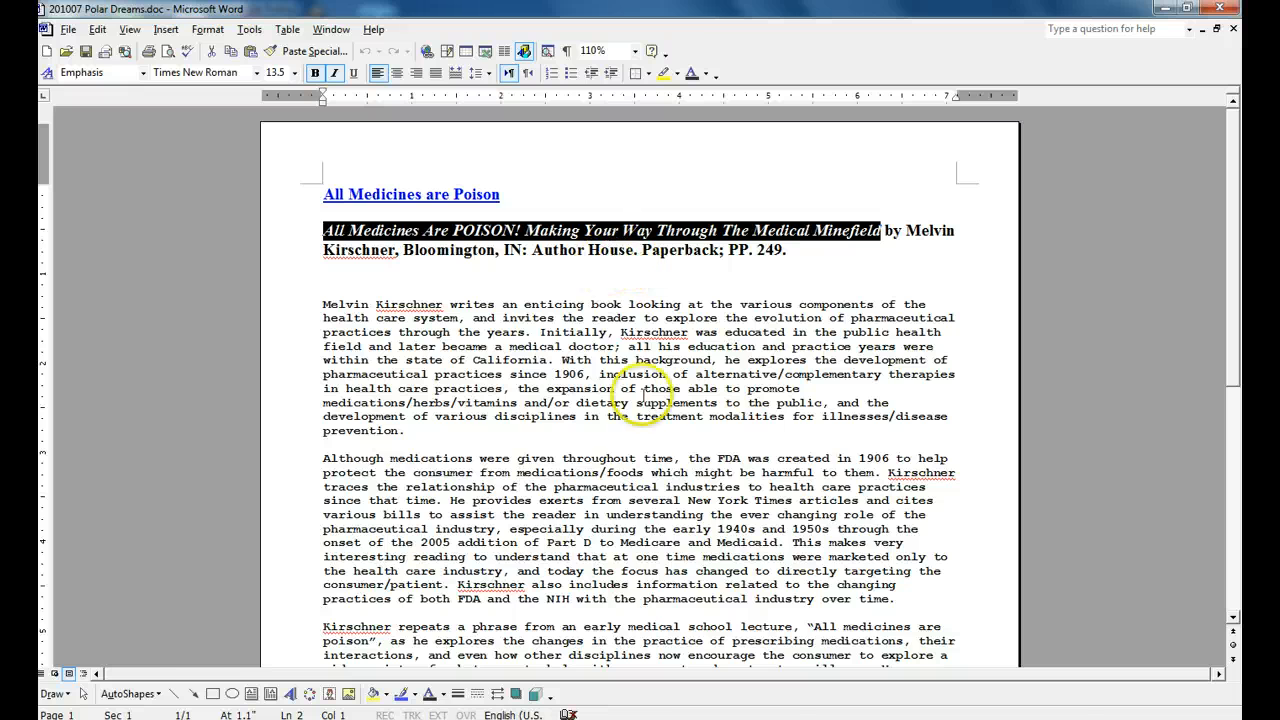
- Switch back to Firefox, open the "Gettysburg Address" entry under Practice Reviews for editing, and remove the hyperlink from its text
key(alt+Tab)
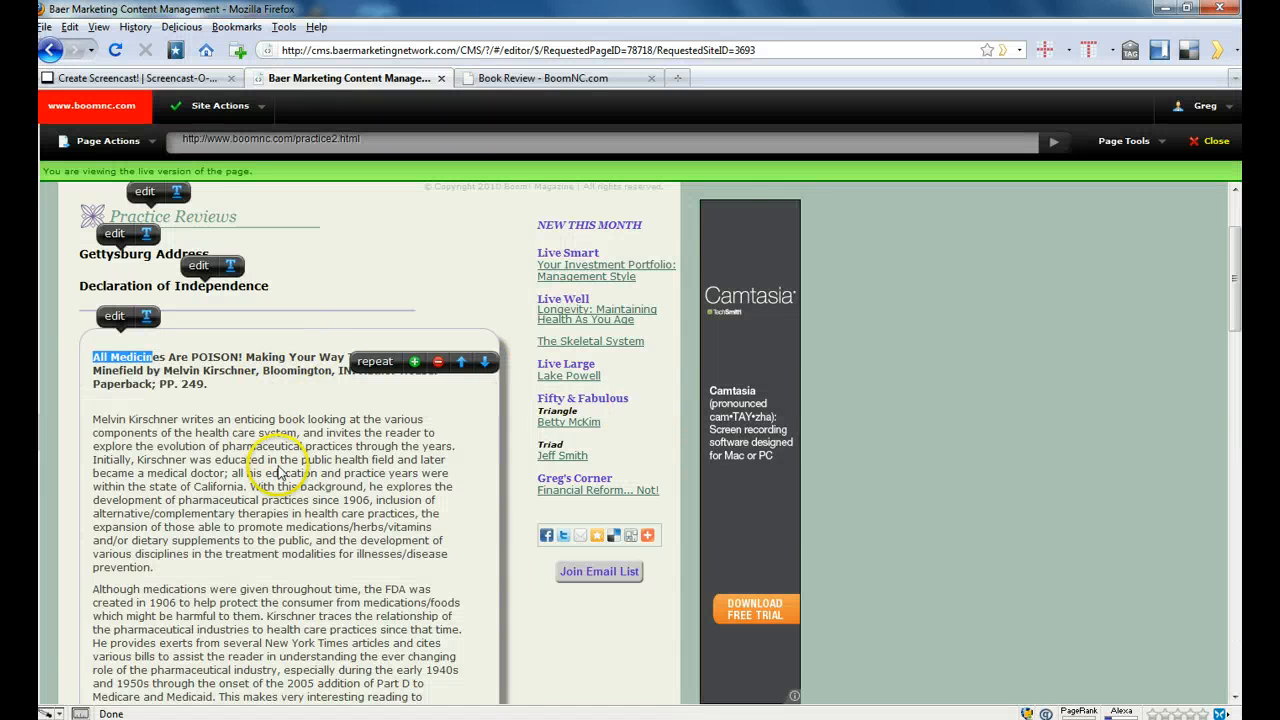
scroll(280, 460, up, 3)
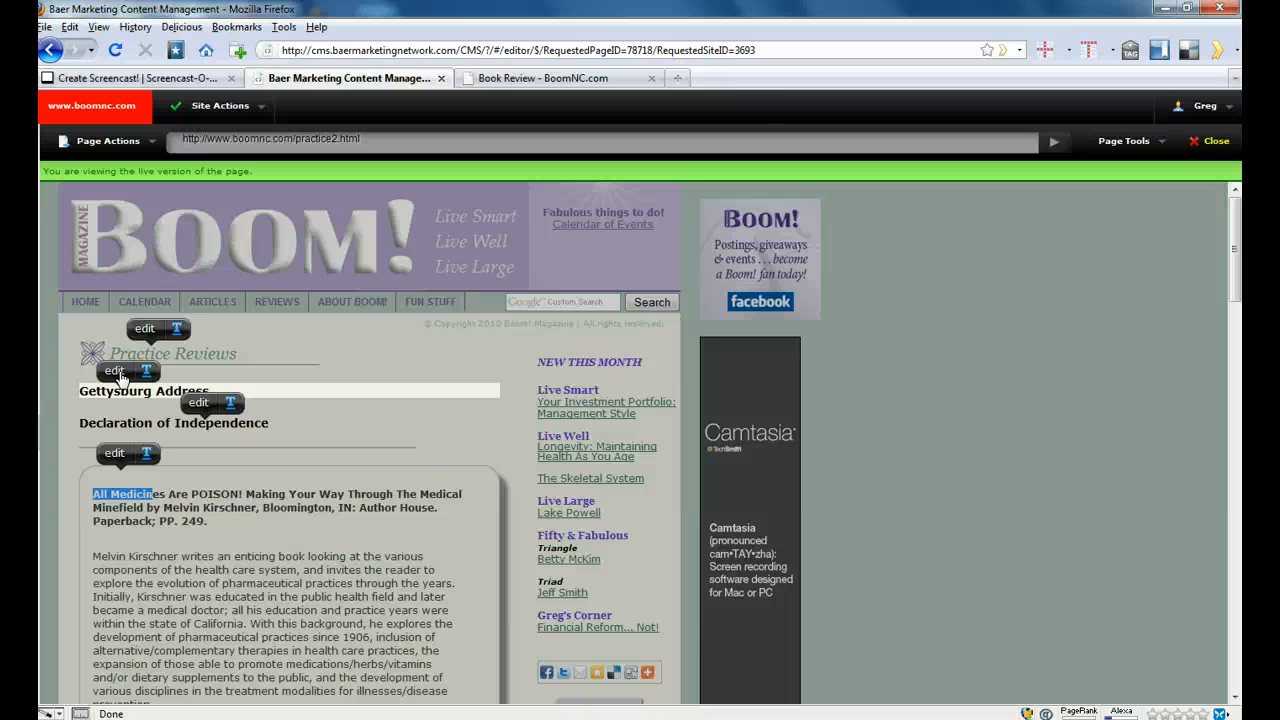
click(118, 375)
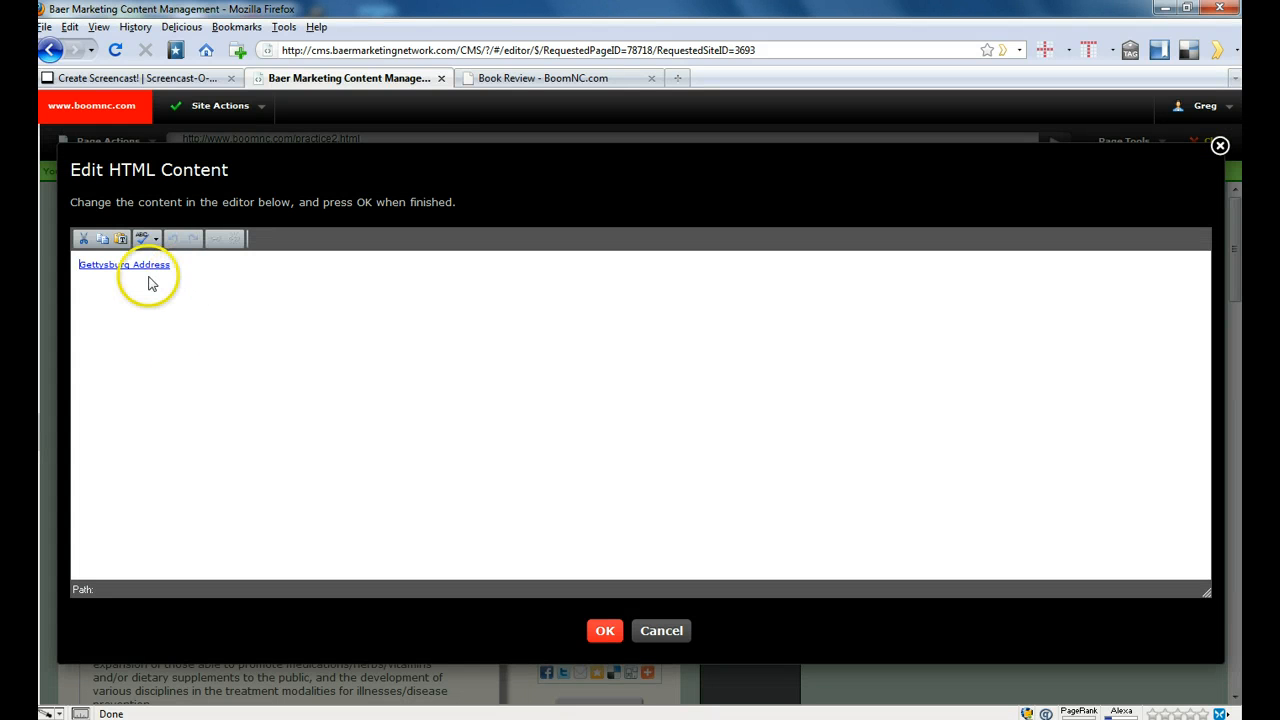
key(shift+Right)
key(shift+Right)
key(shift+Right)
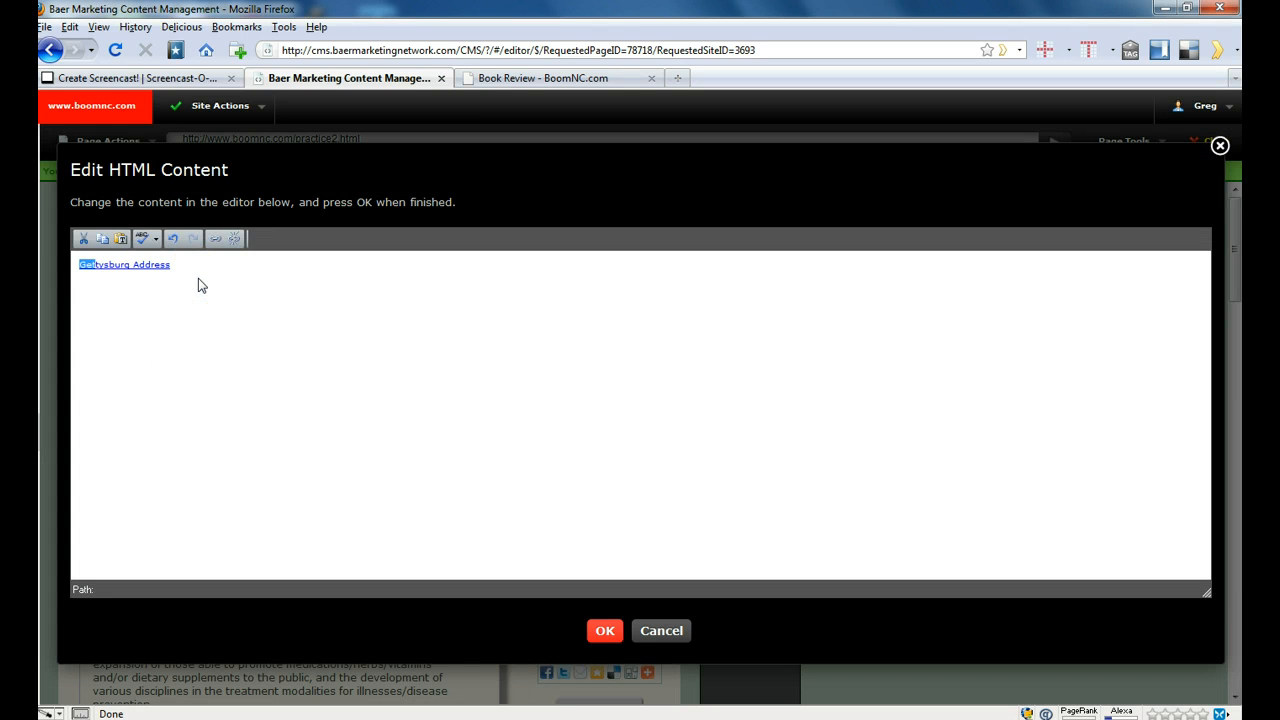
key(shift+Right)
key(shift+Right)
key(shift+Right)
key(shift+Right)
key(shift+Right)
key(shift+Right)
key(shift+Right)
key(shift+Right)
key(shift+Right)
key(shift+Right)
key(shift+Right)
key(shift+Right)
key(shift+Right)
key(shift+Right)
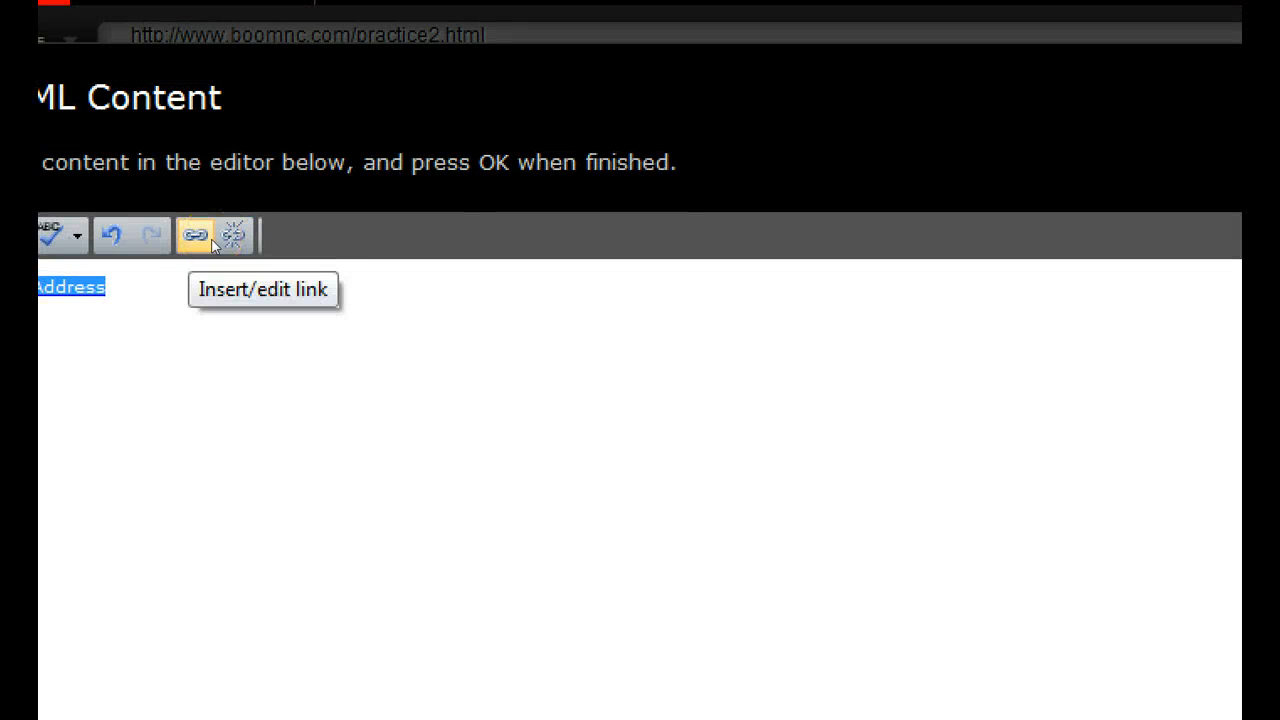
click(236, 238)
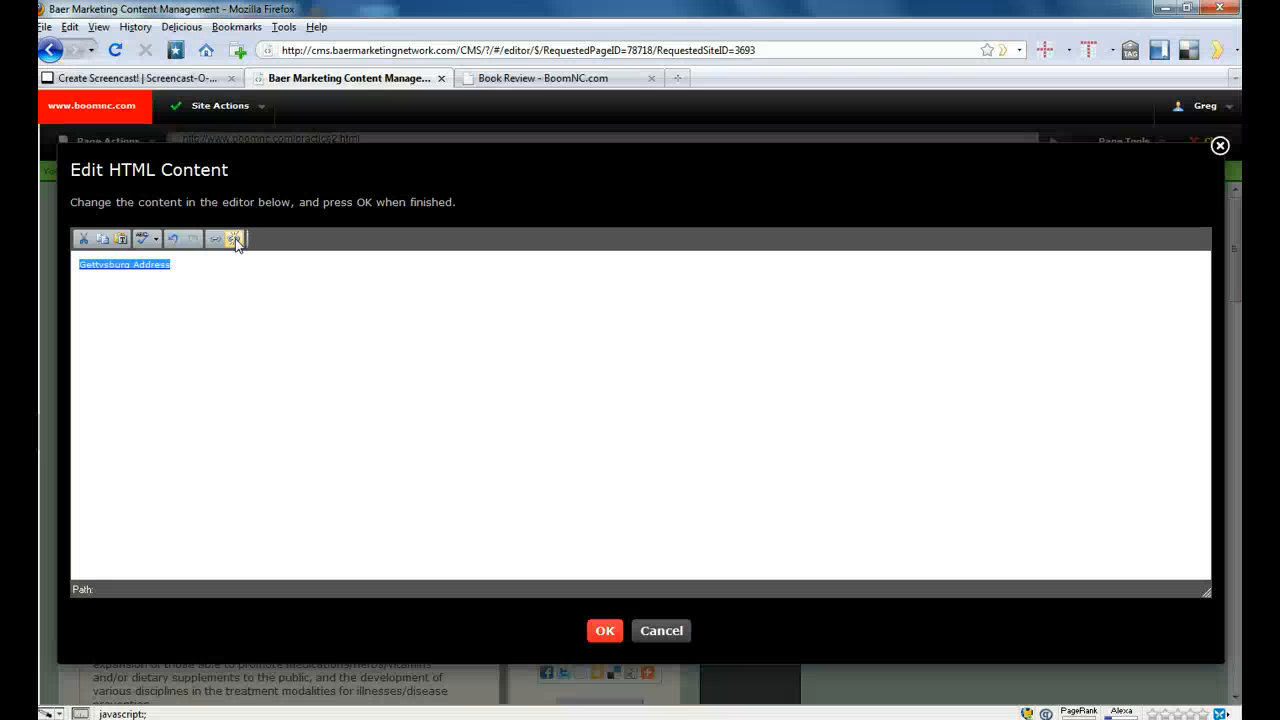
click(236, 242)
- Delete the "Gettysburg Address" text from the editor
key(Left)
key(shift+Right)
key(shift+Right)
key(shift+Right)
key(shift+Right)
key(shift+Right)
key(shift+Right)
key(shift+Right)
key(shift+Right)
key(shift+Right)
key(shift+Right)
key(shift+Right)
key(shift+Right)
key(shift+Right)
key(shift+Right)
key(shift+Right)
key(shift+Right)
key(shift+Right)
key(shift+Right)
key(Delete)
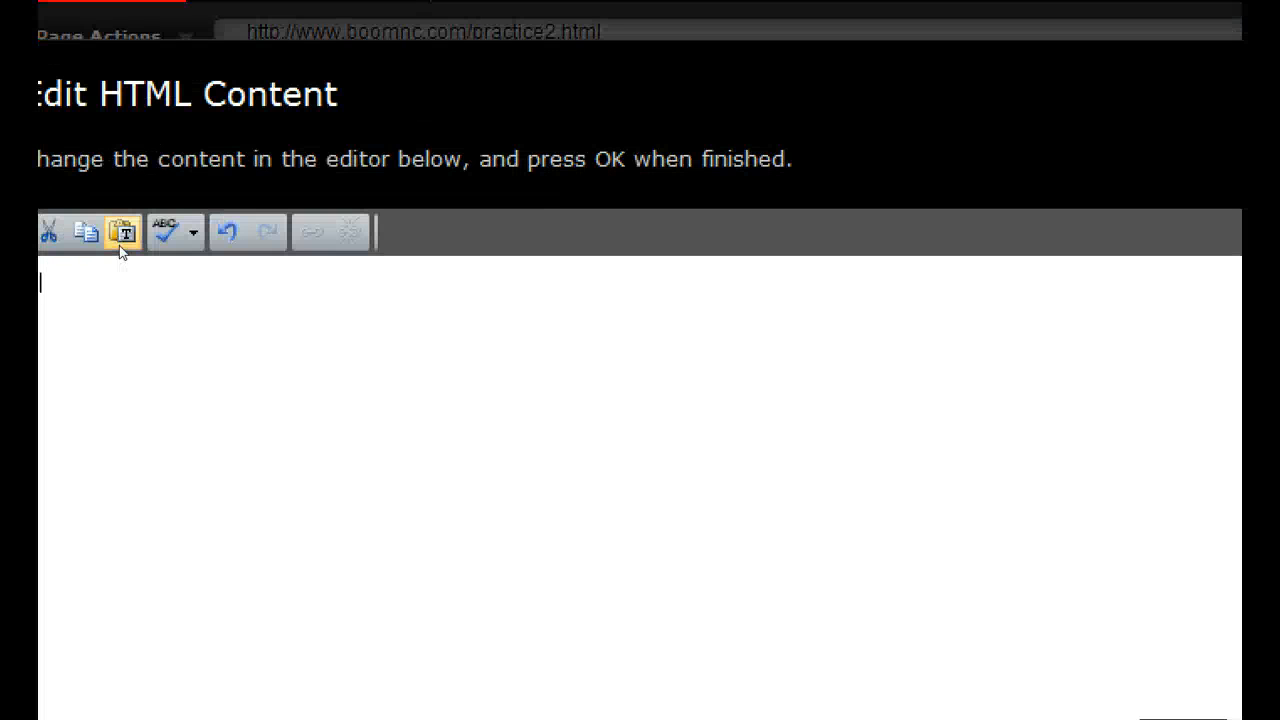
- Insert the copied book title into the empty editor as plain text, keeping line breaks
click(120, 242)
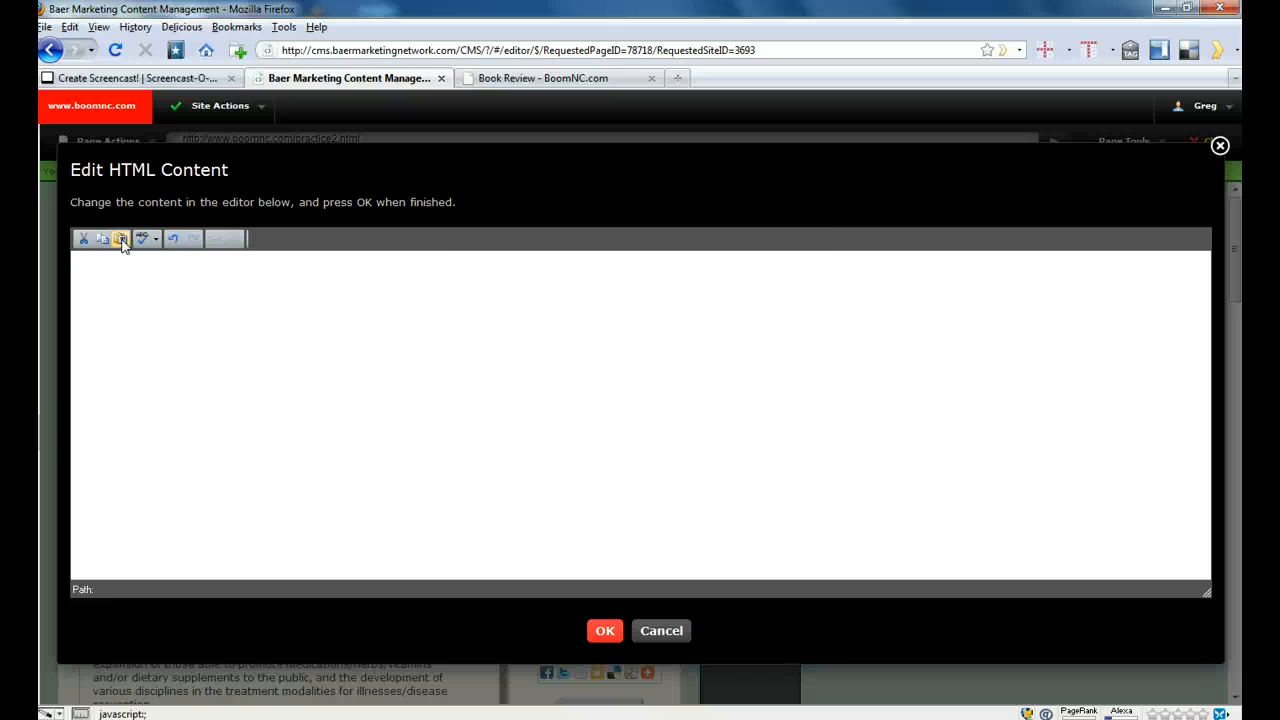
click(121, 243)
click(506, 343)
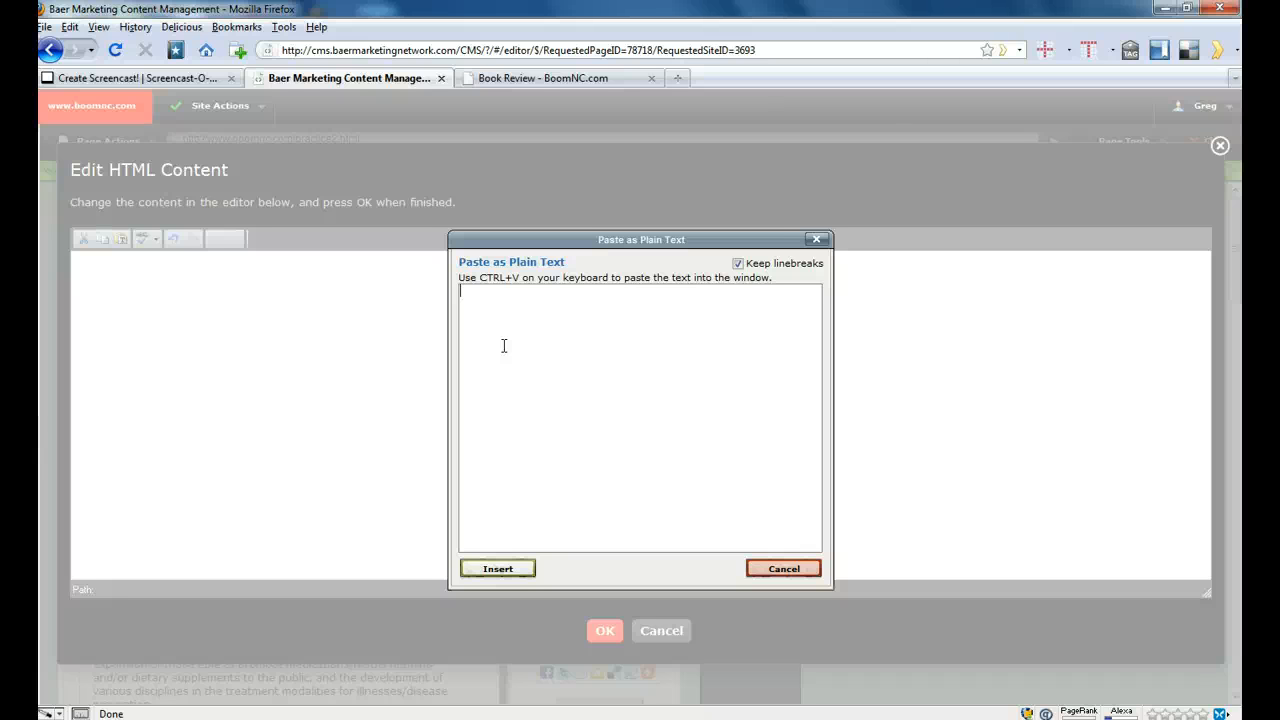
click(522, 338)
key(ctrl+v)
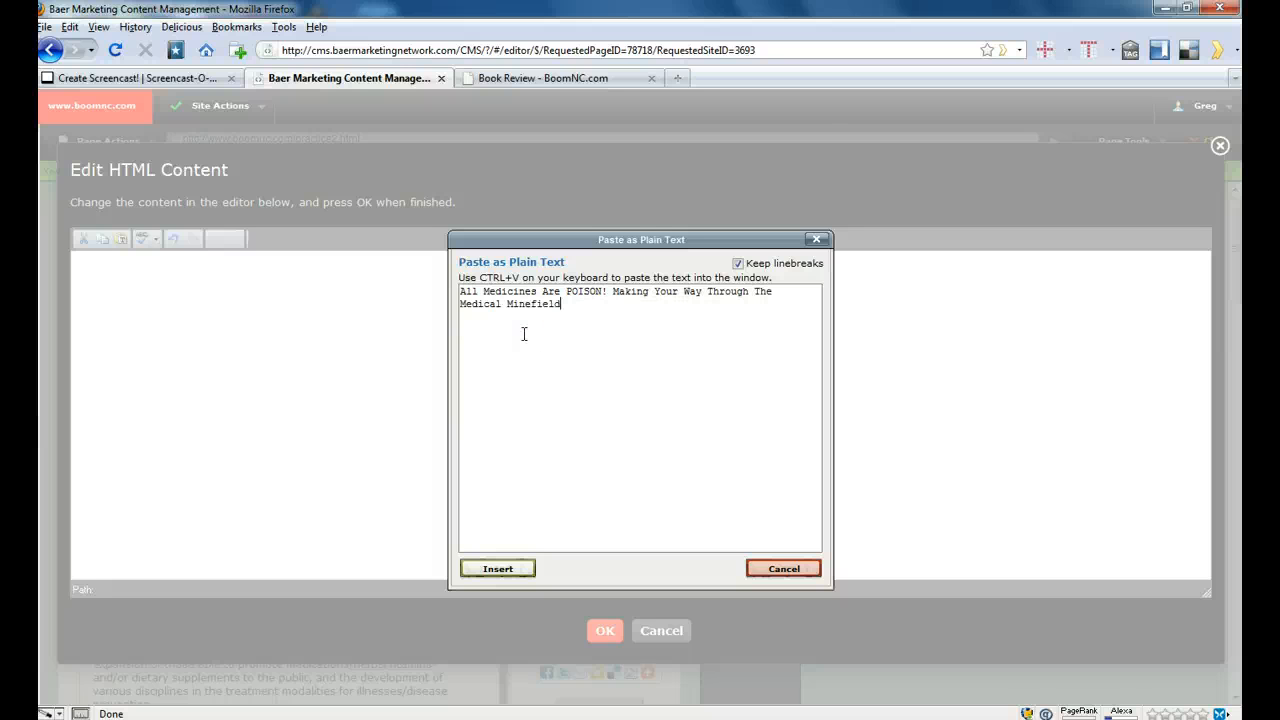
click(501, 572)
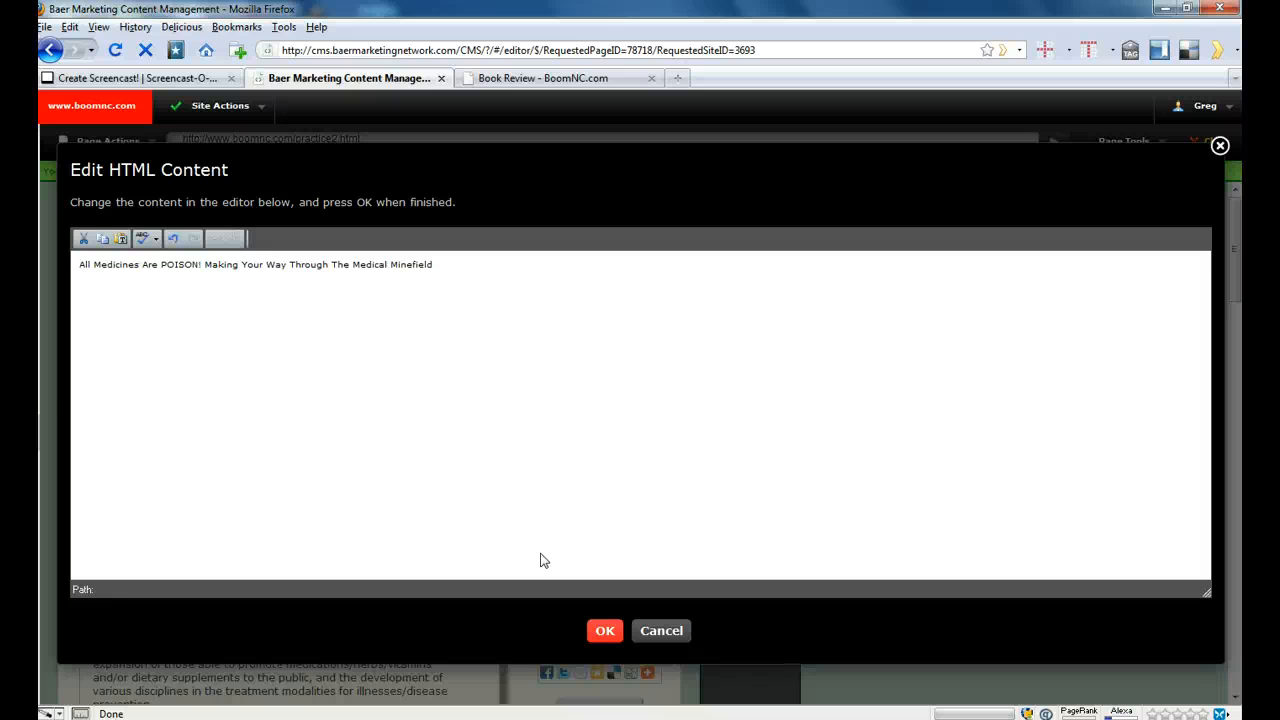
- Link the entire "All Medicines Are POISON! Making Your Way Through The Medical Minefield" title to "#medicine" and save the entry
key(shift+Right)
key(shift+Right)
key(shift+Right)
key(shift+Right)
key(shift+Right)
key(shift+Right)
key(shift+Right)
key(shift+Right)
key(shift+Right)
key(shift+Right)
key(shift+Right)
key(shift+Right)
key(shift+Right)
key(shift+Right)
key(shift+Right)
key(shift+Right)
key(shift+Right)
key(shift+Right)
key(shift+Right)
key(shift+Right)
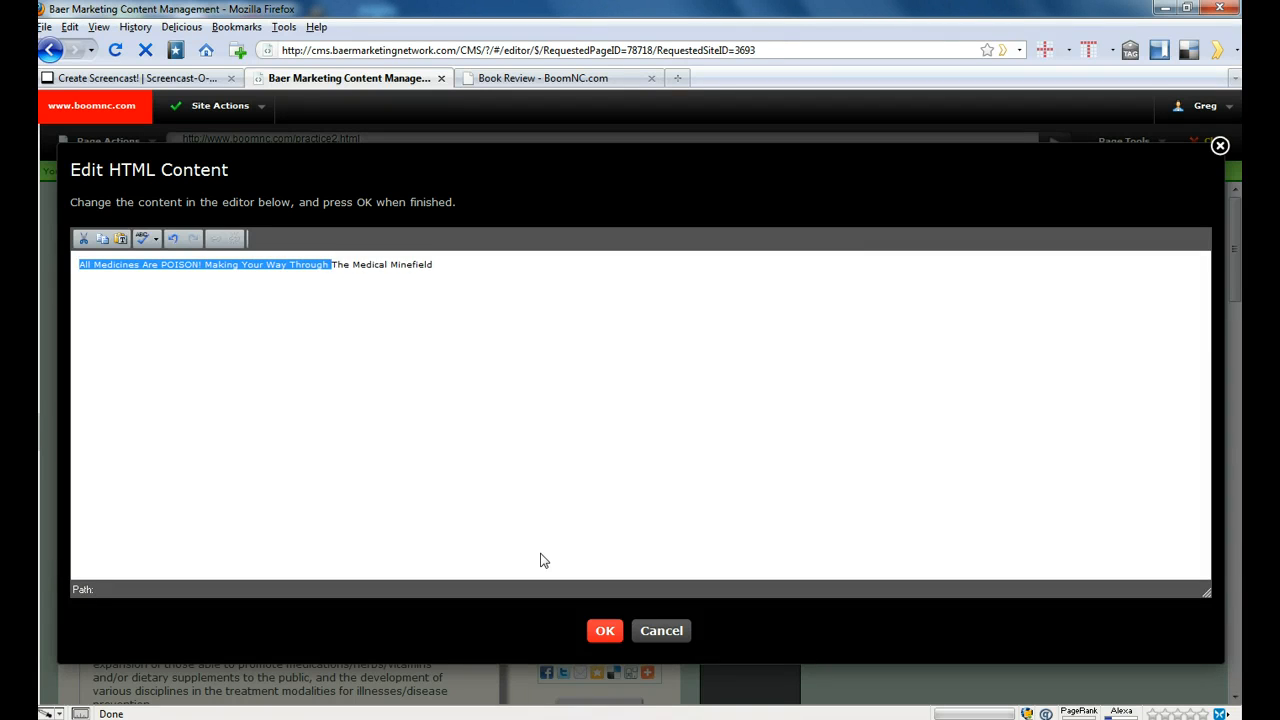
key(shift+Right)
key(shift+Right)
key(shift+Right)
key(shift+Right)
key(shift+Right)
key(shift+Right)
key(shift+Right)
key(shift+Right)
key(shift+Right)
key(shift+Right)
key(shift+Right)
key(shift+Right)
key(shift+Right)
key(shift+Right)
key(shift+Right)
key(shift+Right)
key(shift+Right)
key(shift+Right)
key(shift+Right)
key(shift+Right)
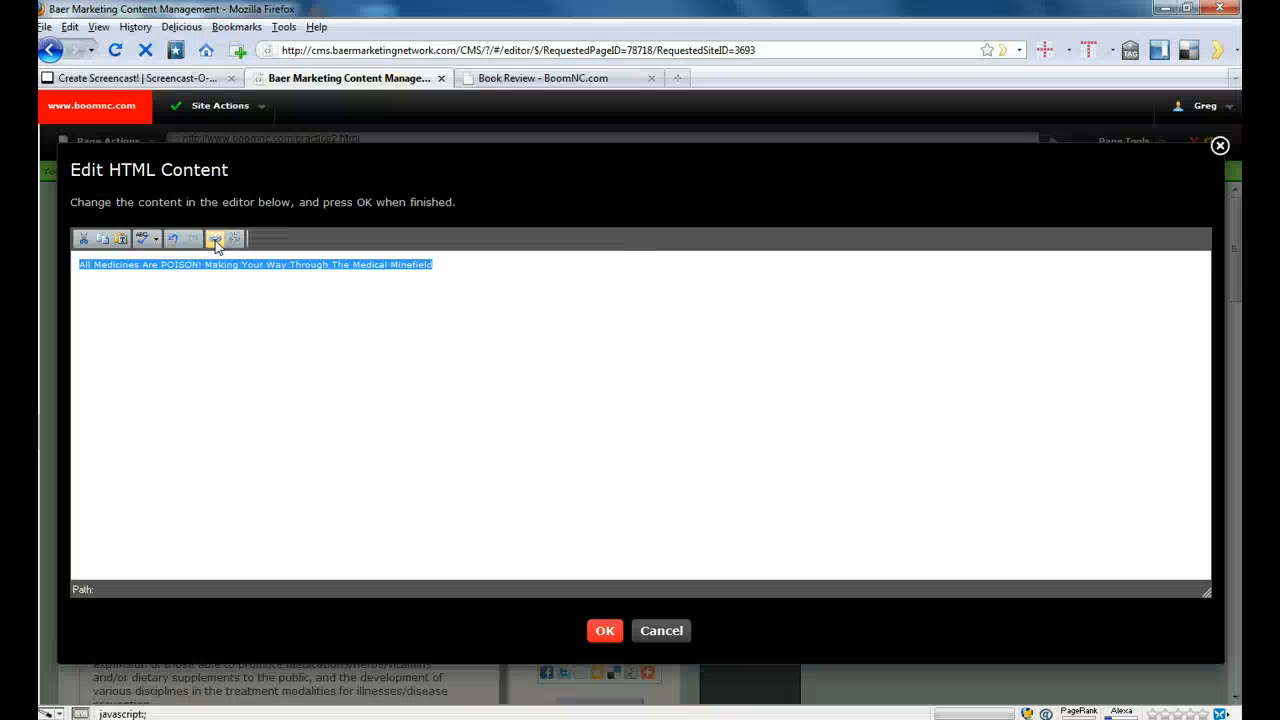
click(215, 240)
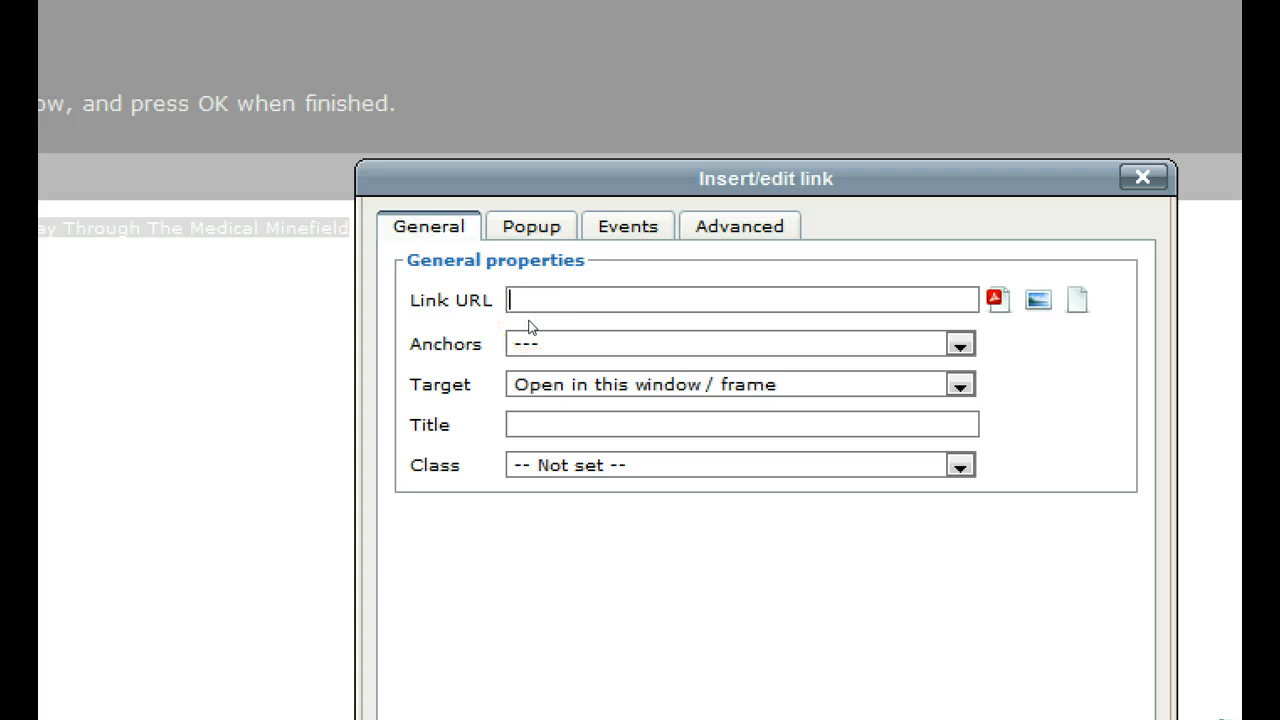
text(#)
text(medicine)
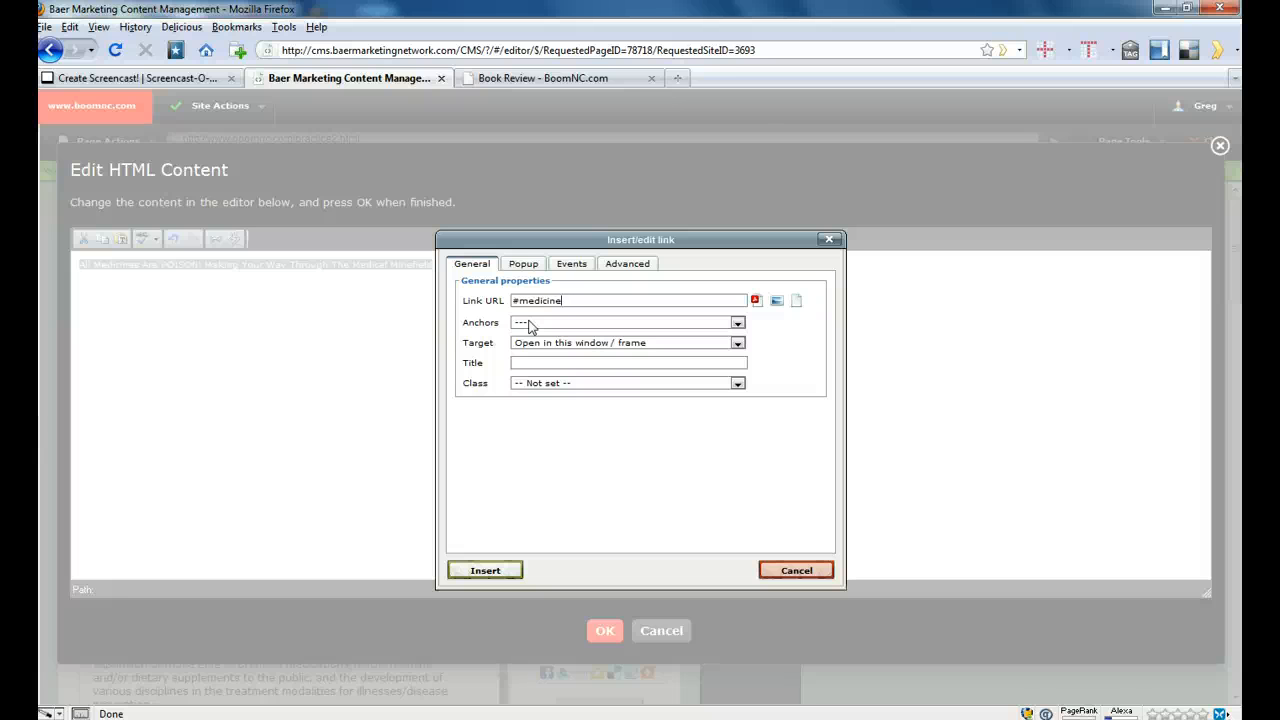
click(488, 571)
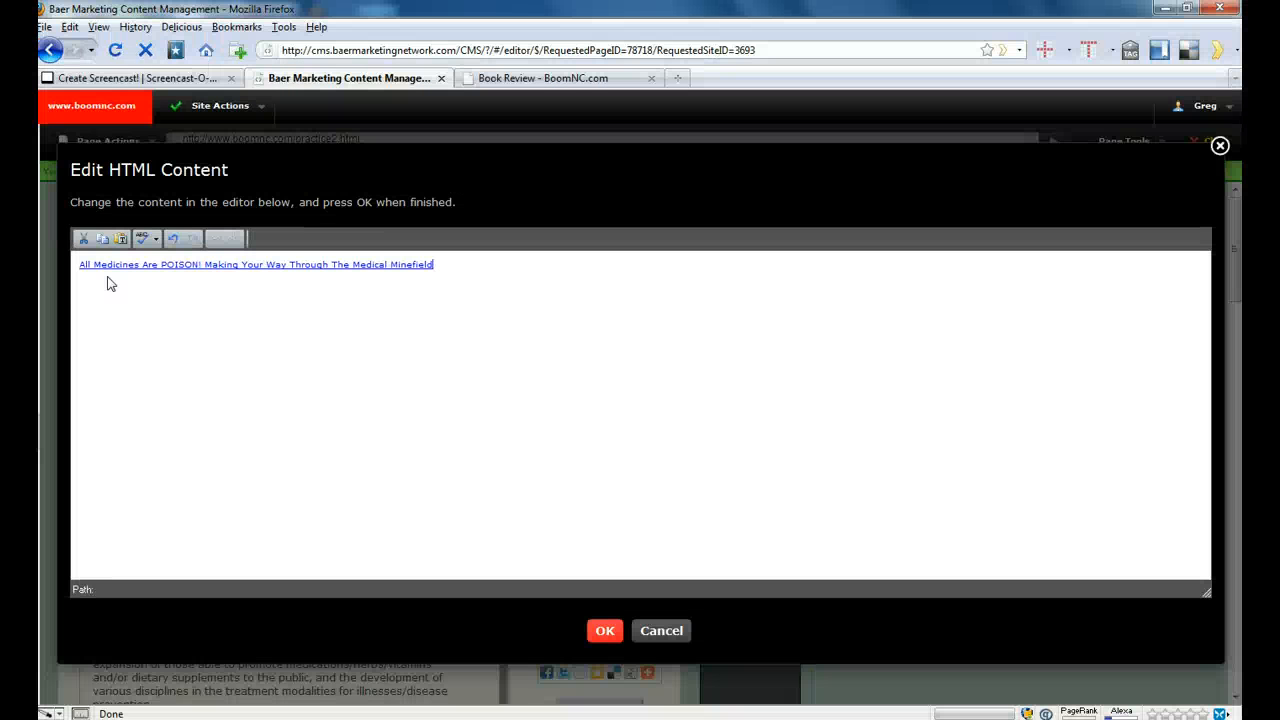
click(604, 633)
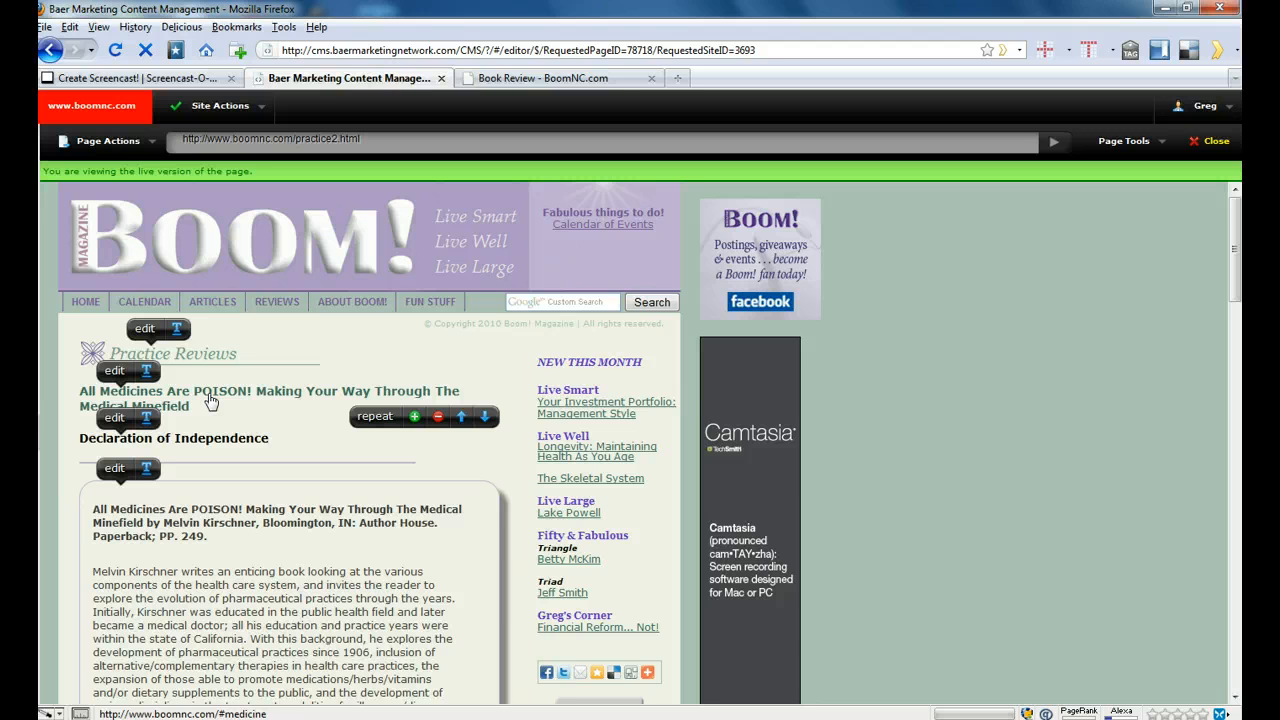
click(210, 401)
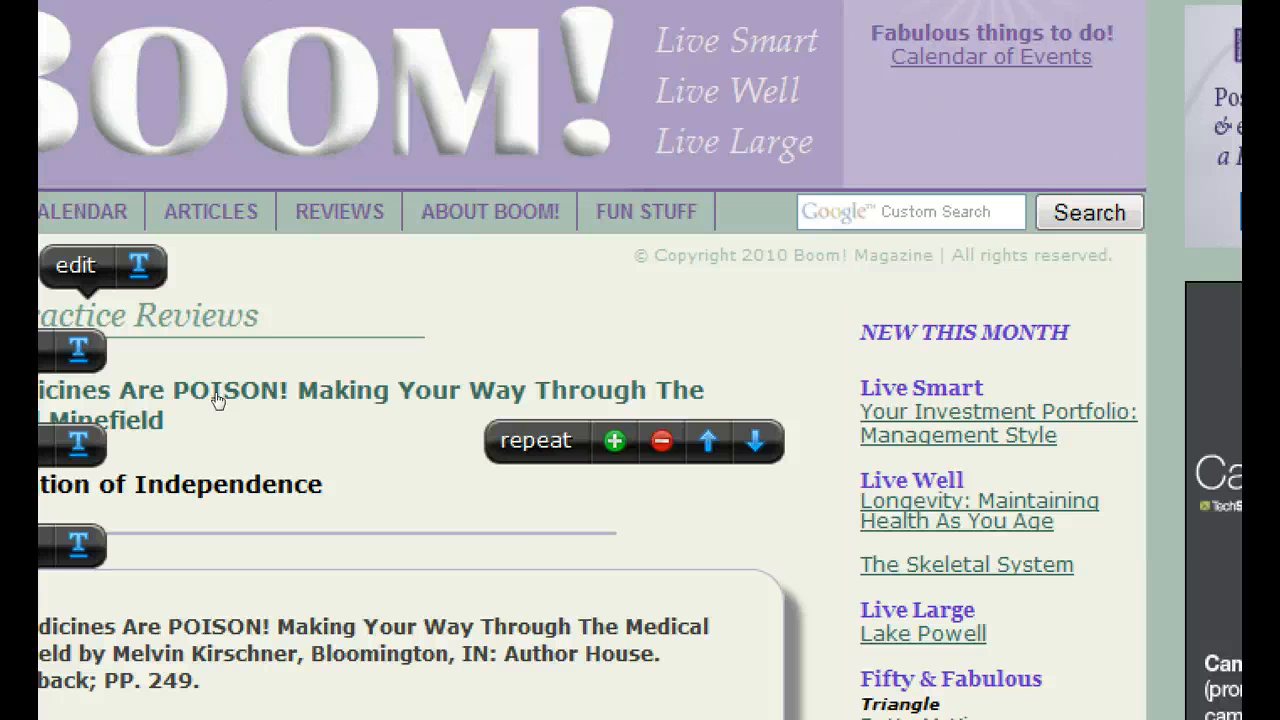
click(223, 423)
click(223, 390)
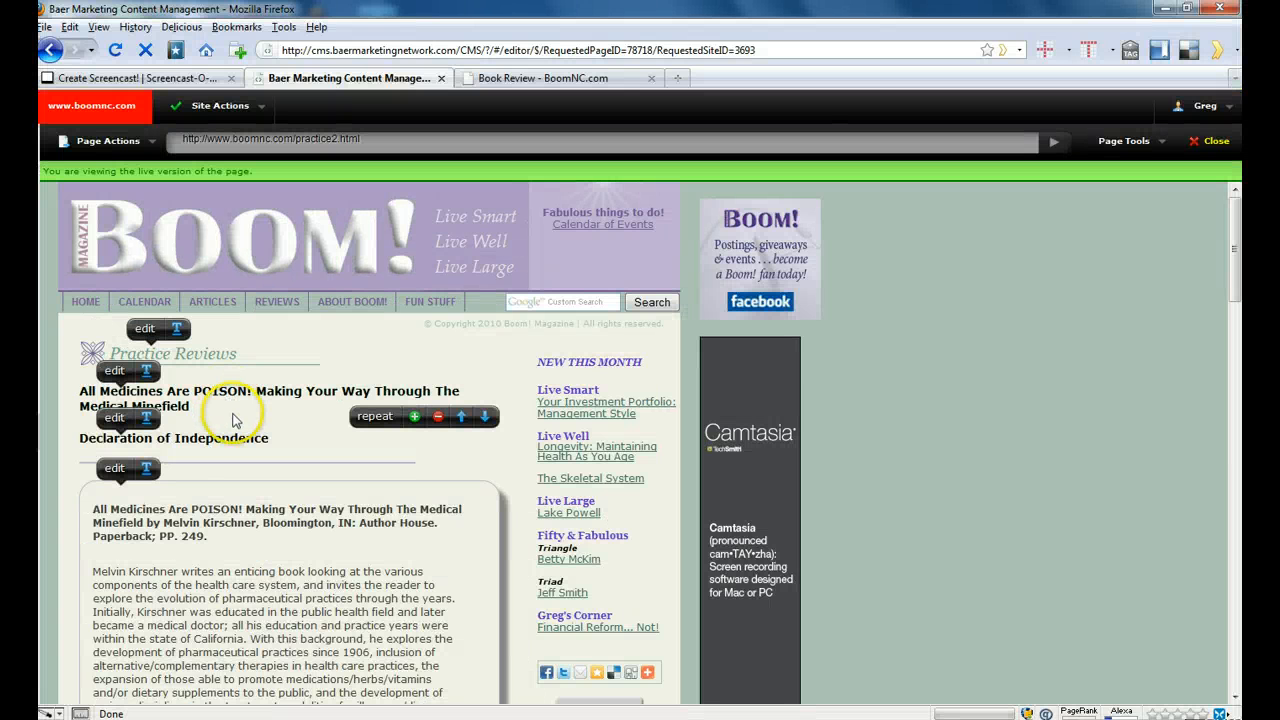
click(242, 494)
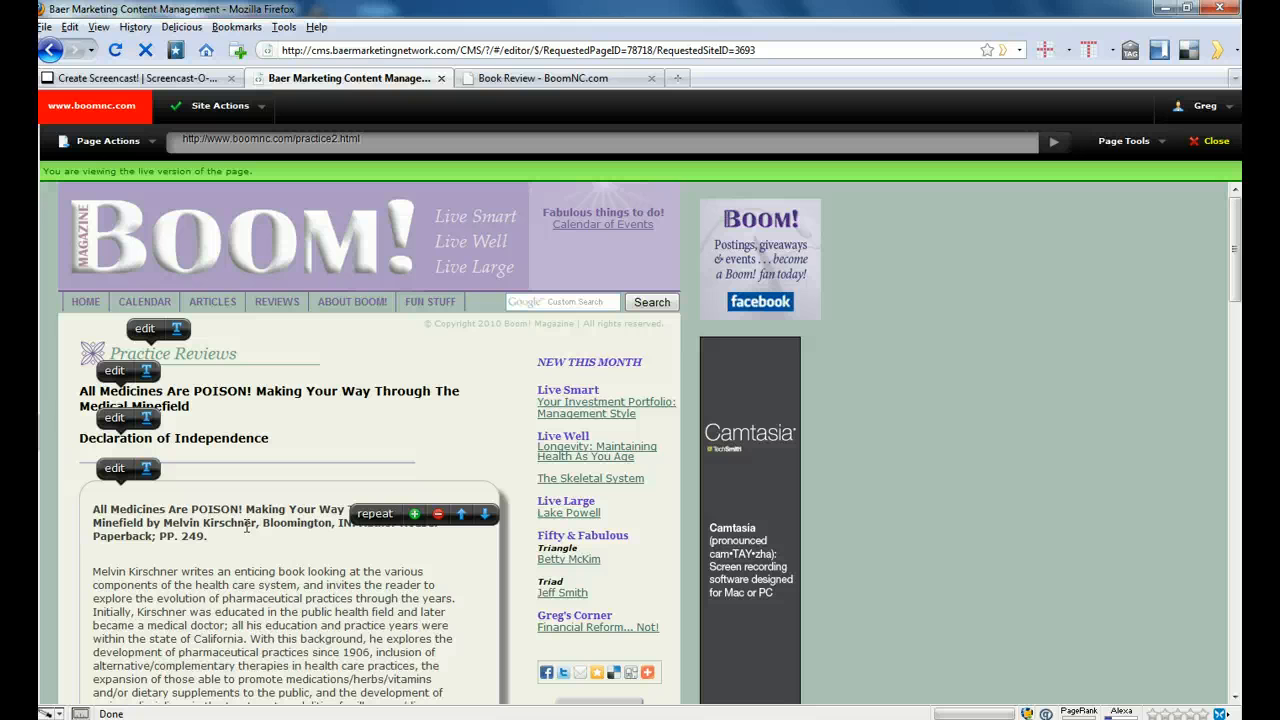
click(196, 406)
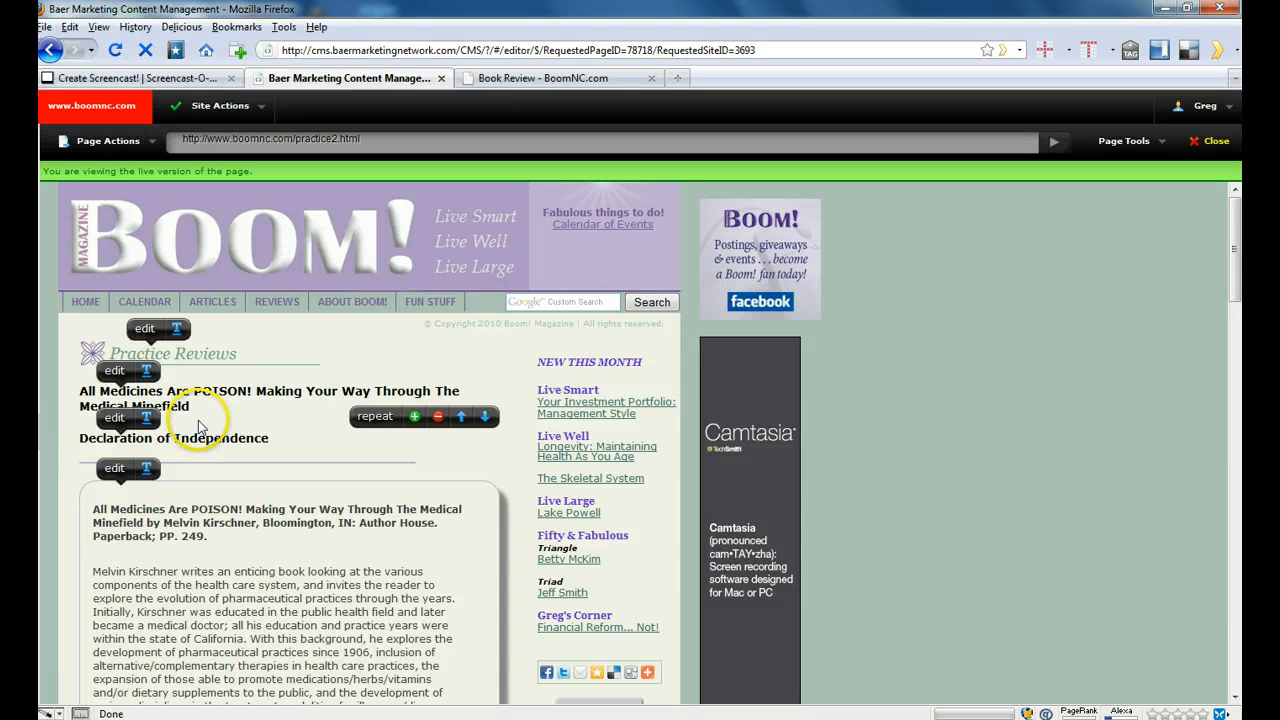
- Duplicate the "DECLARATION OF INDEPENDENCE" review block below the medicines book review
click(253, 553)
scroll(255, 552, down, 4)
scroll(255, 552, down, 10)
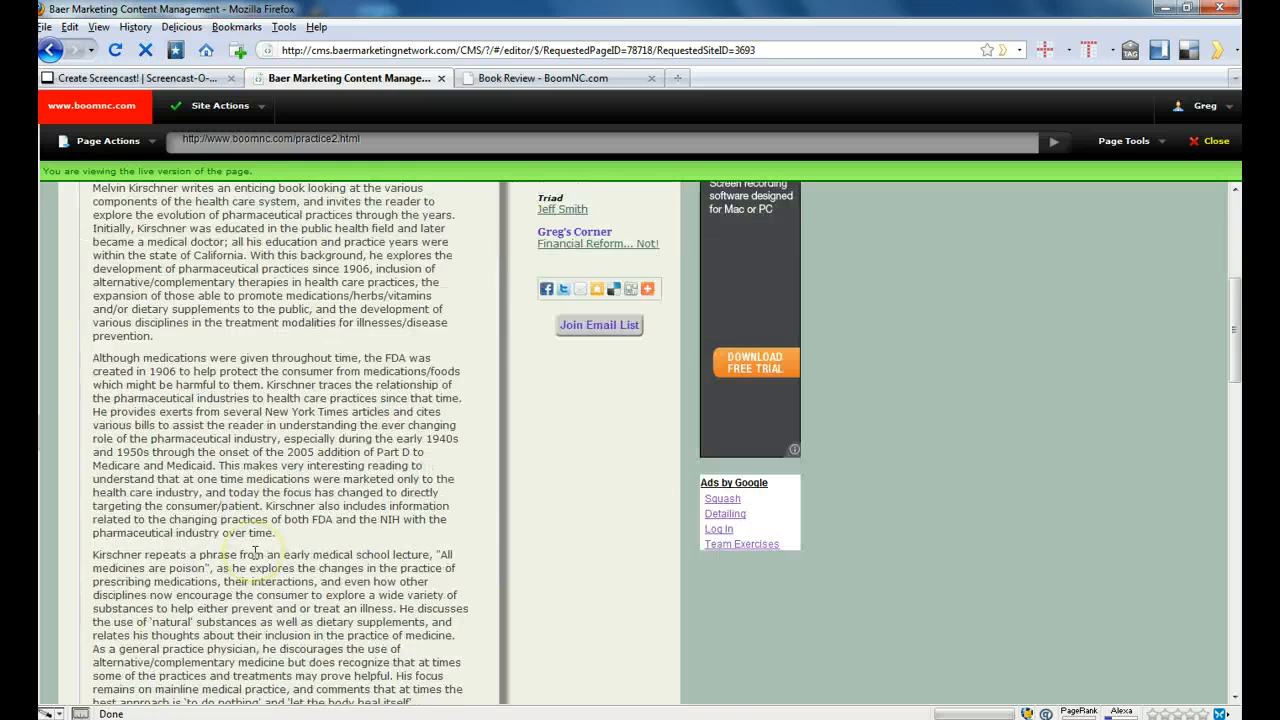
click(253, 556)
scroll(255, 552, down, 4)
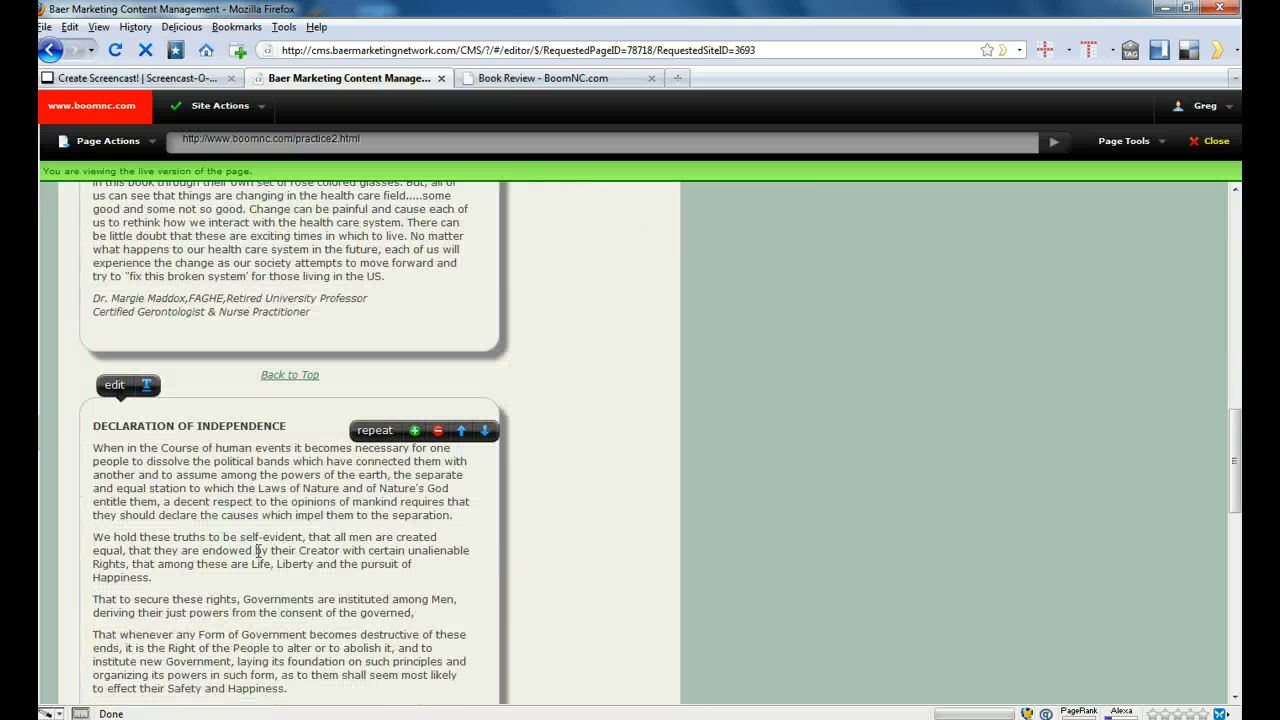
click(258, 550)
click(269, 547)
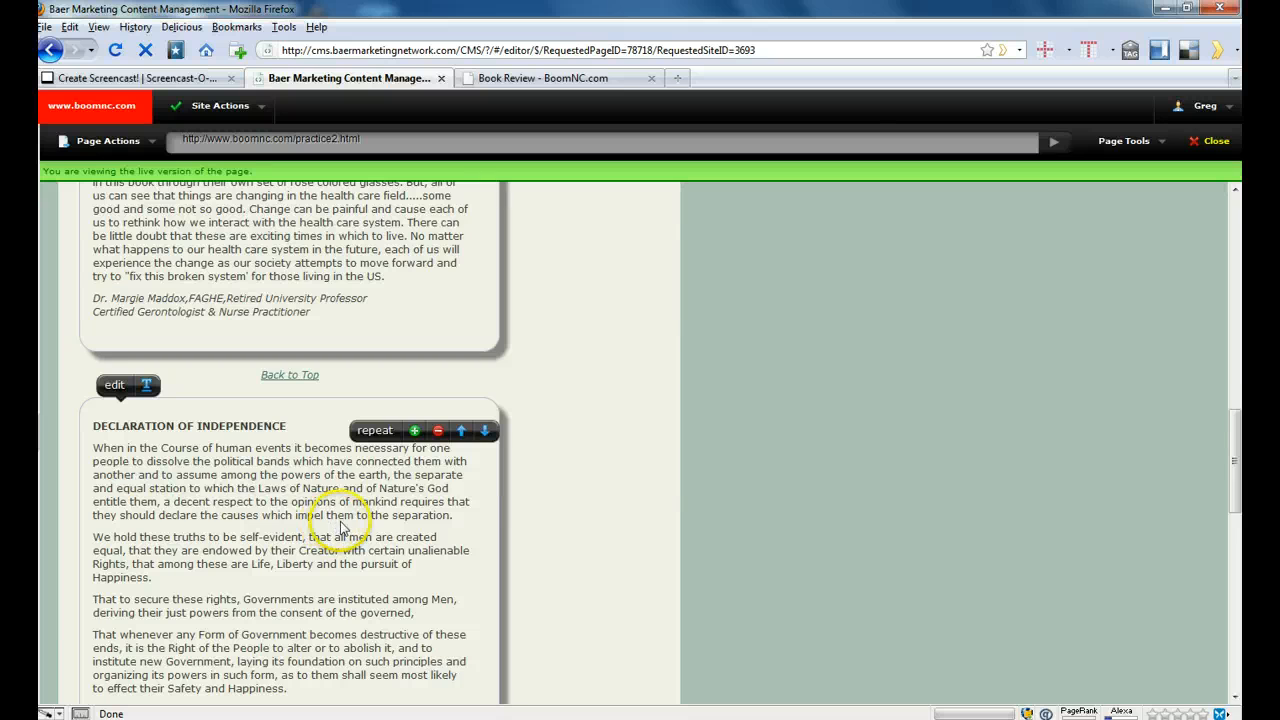
click(414, 431)
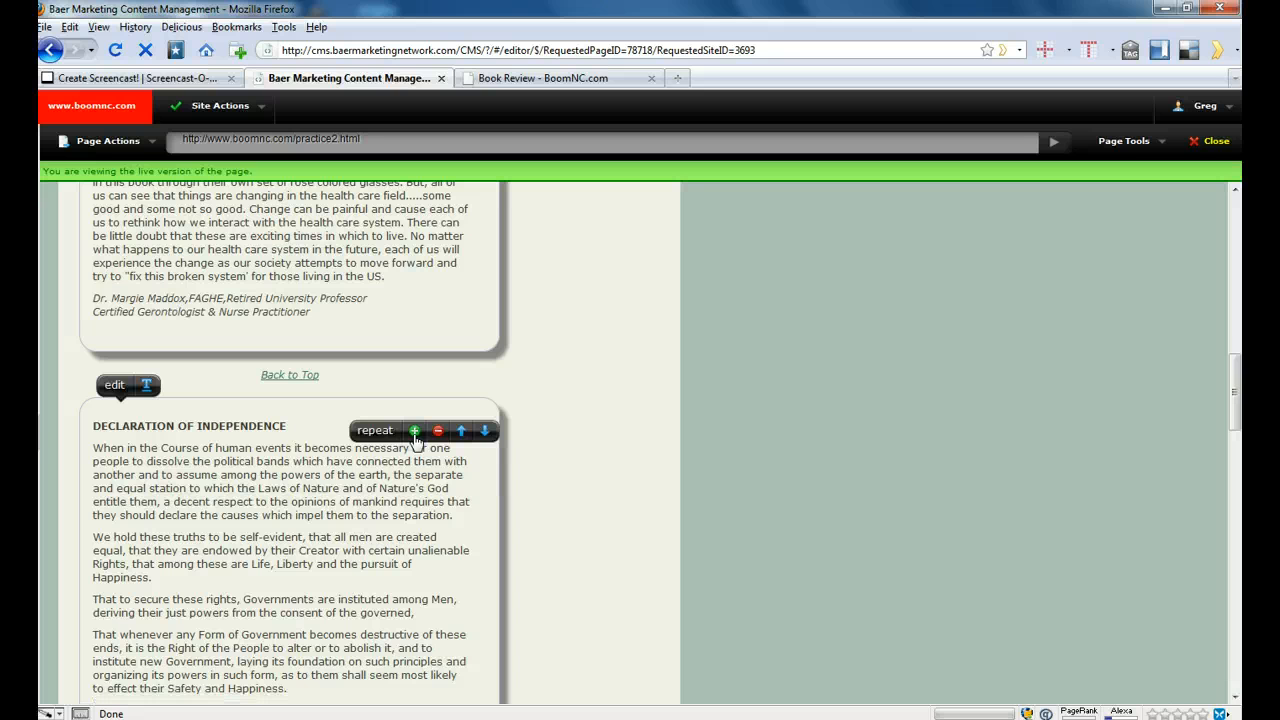
scroll(450, 485, down, 2)
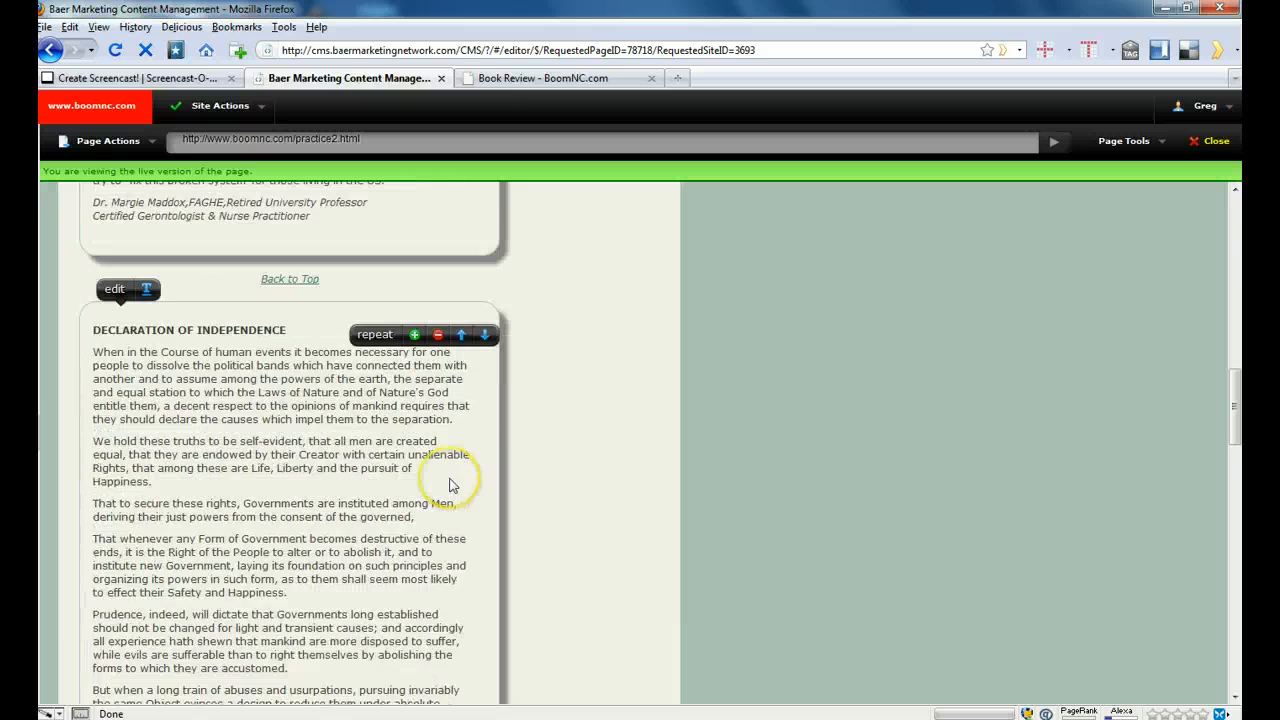
scroll(450, 485, down, 3)
scroll(450, 485, up, 4)
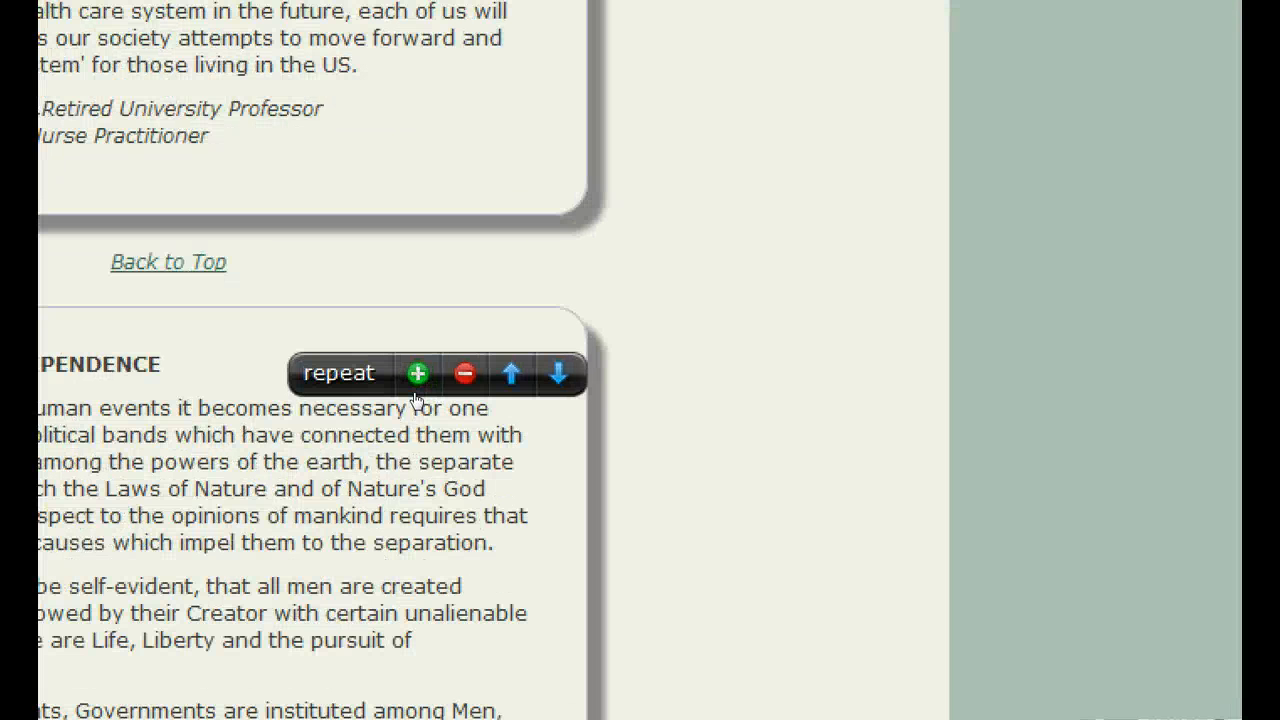
click(416, 376)
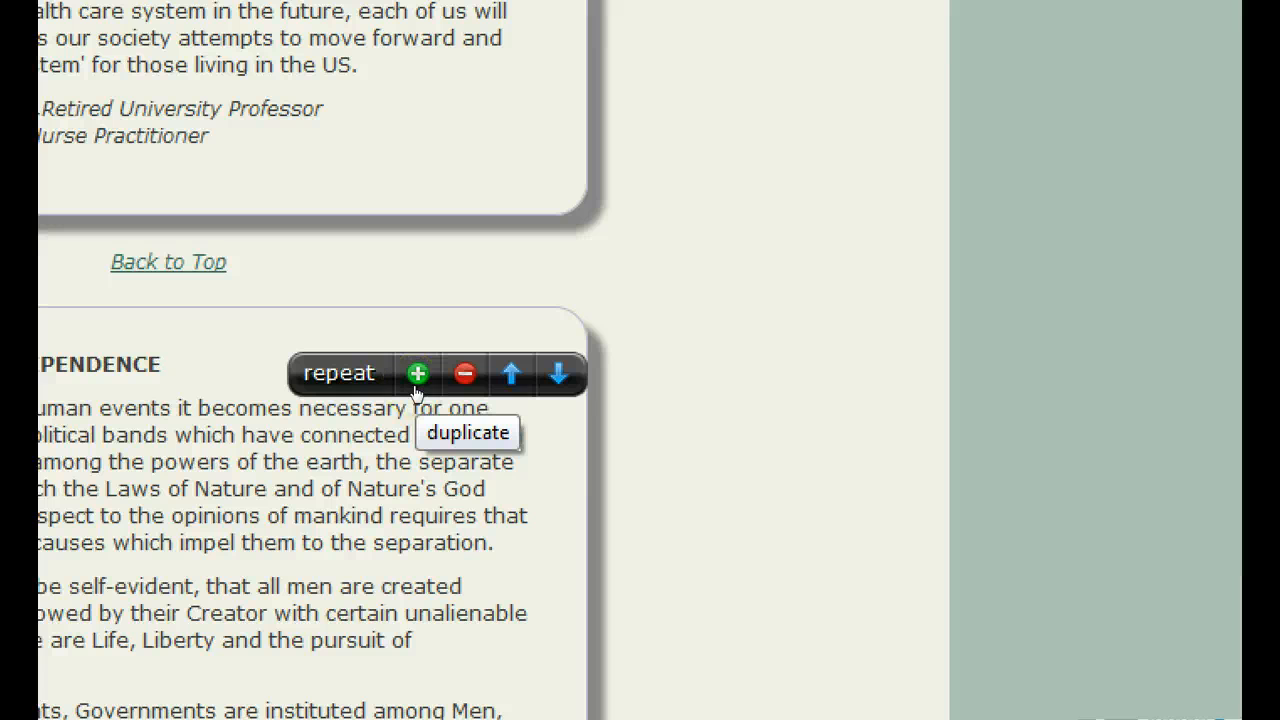
click(416, 380)
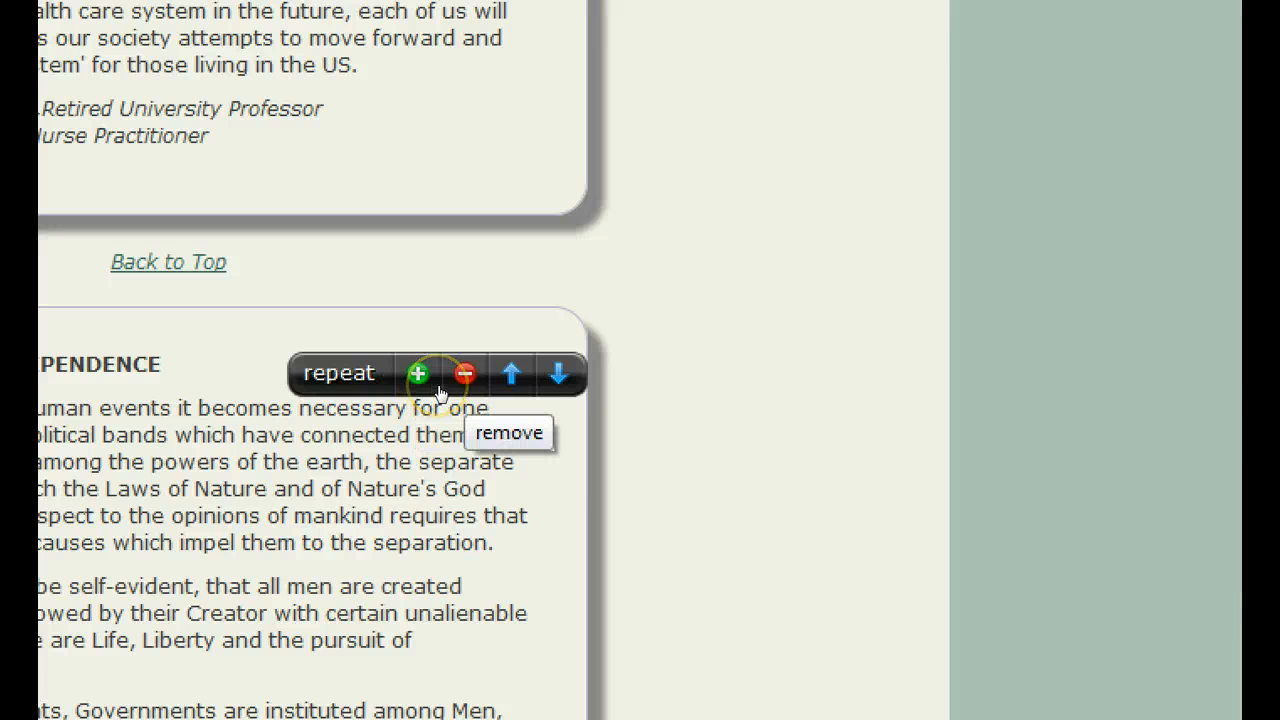
click(462, 384)
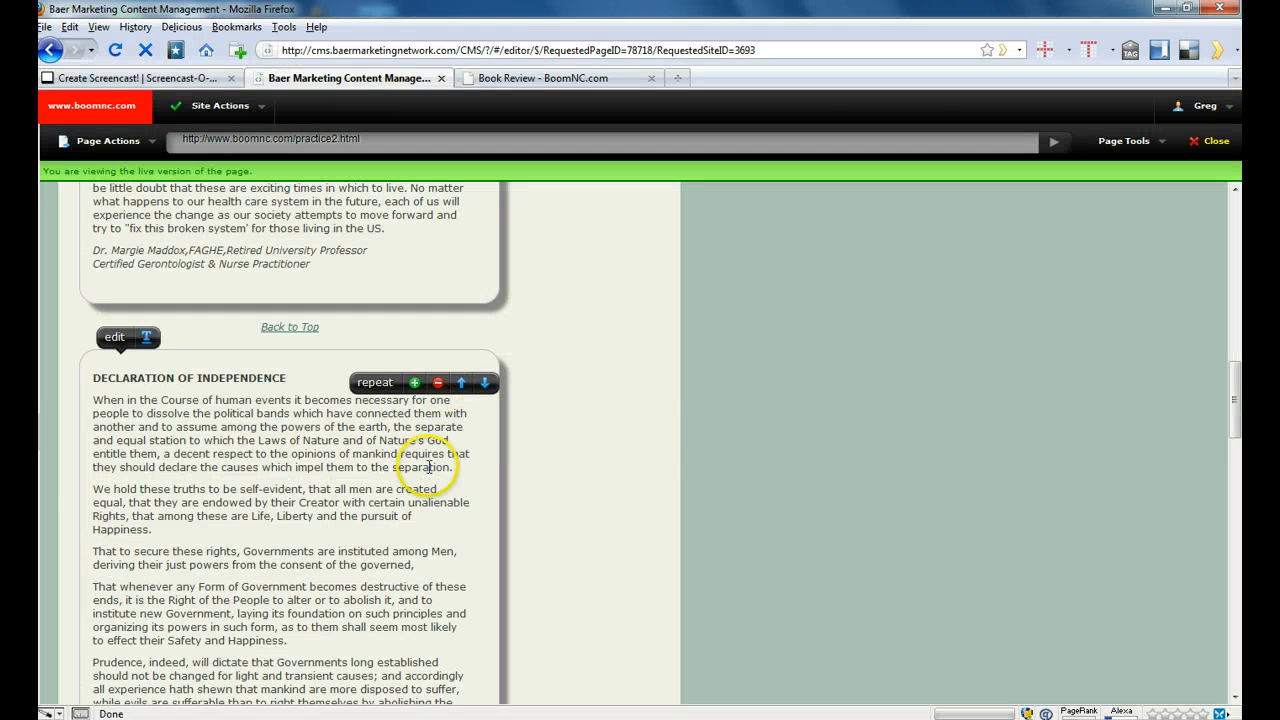
- Open the lower "DECLARATION OF INDEPENDENCE" block for editing and delete all of its content
scroll(430, 466, down, 15)
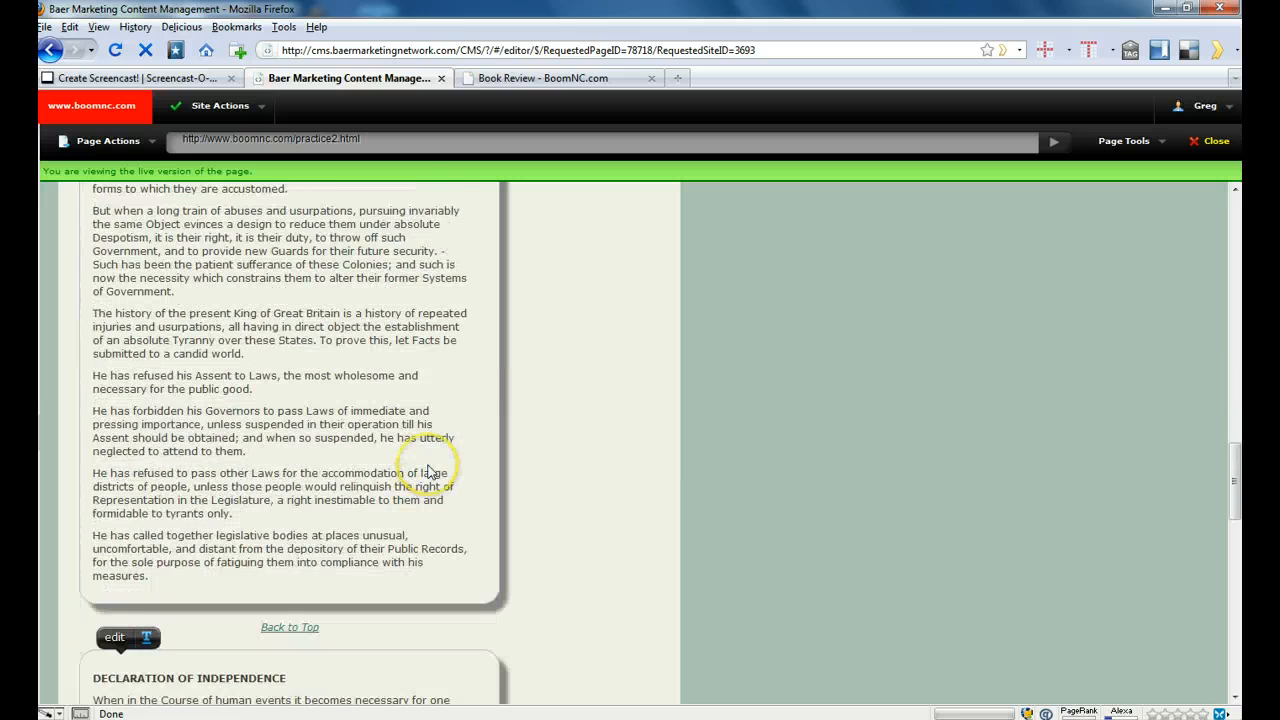
scroll(428, 472, down, 5)
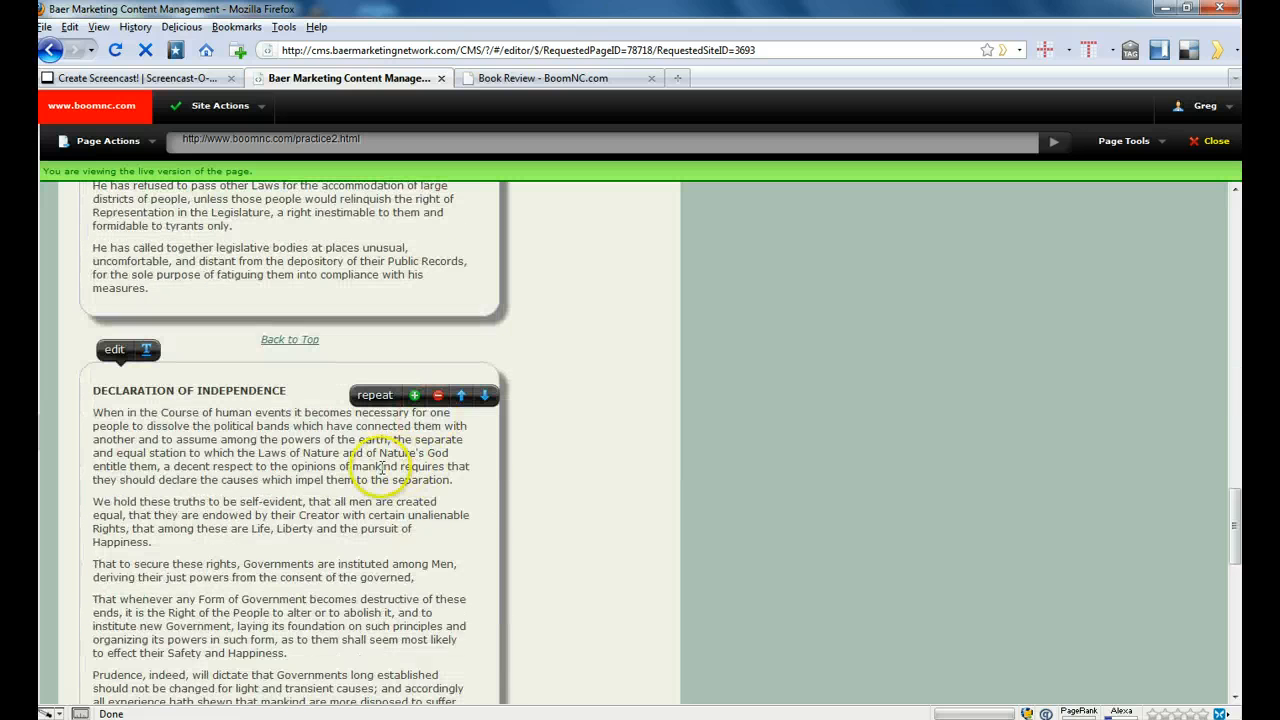
scroll(265, 458, down, 2)
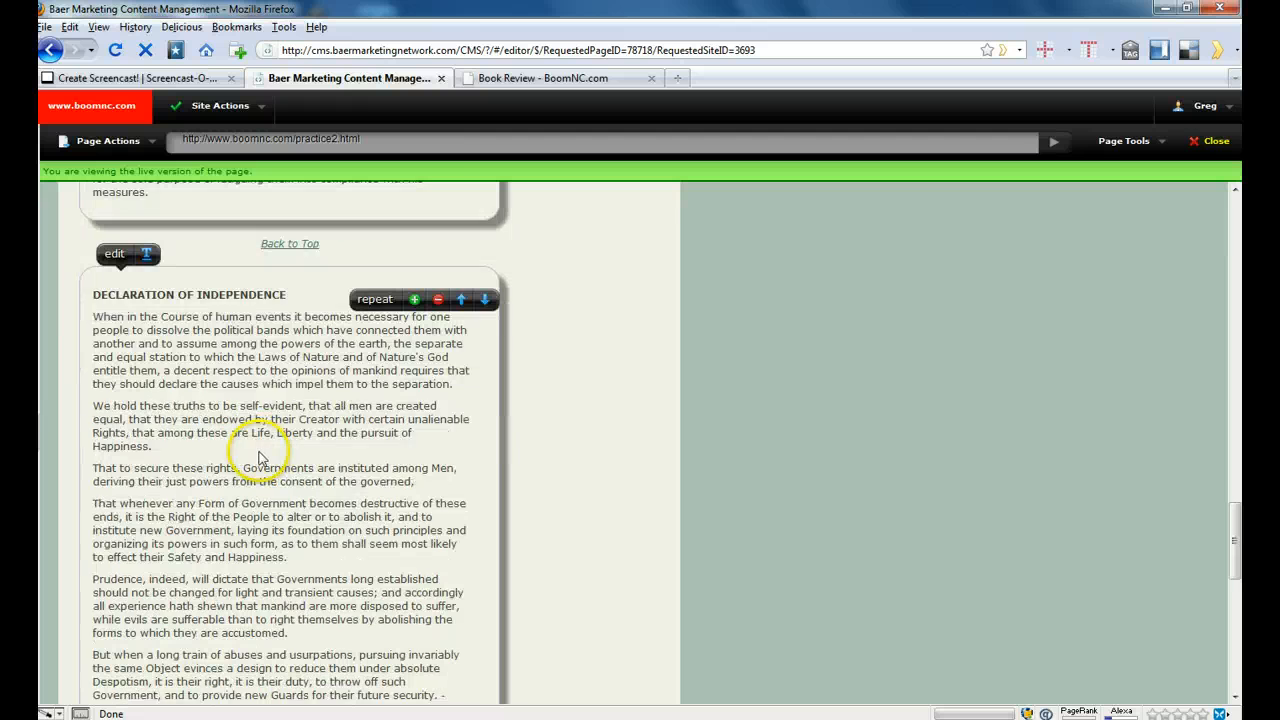
click(114, 253)
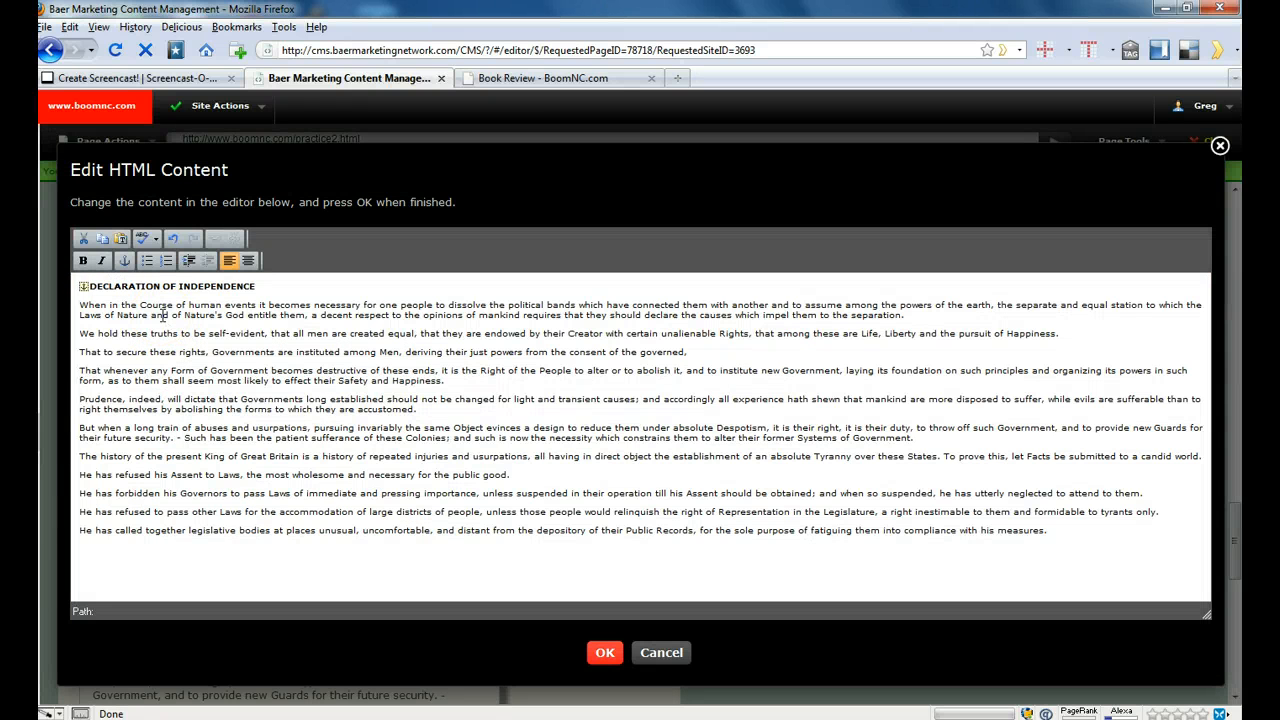
key(ctrl+a)
key(BackSpace)
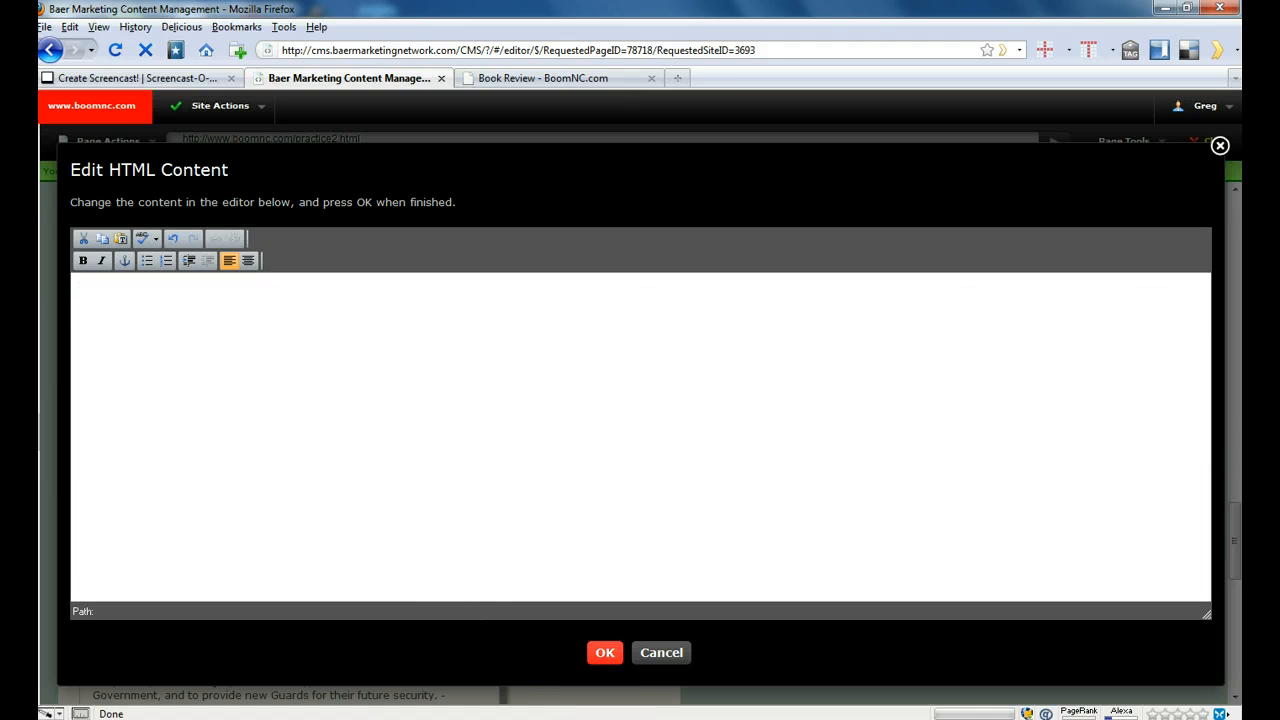
- Switch to Word, bring up "201007 Books - Dying to Live.doc", and copy the review from the byline through the closing reviewer credit
click(558, 718)
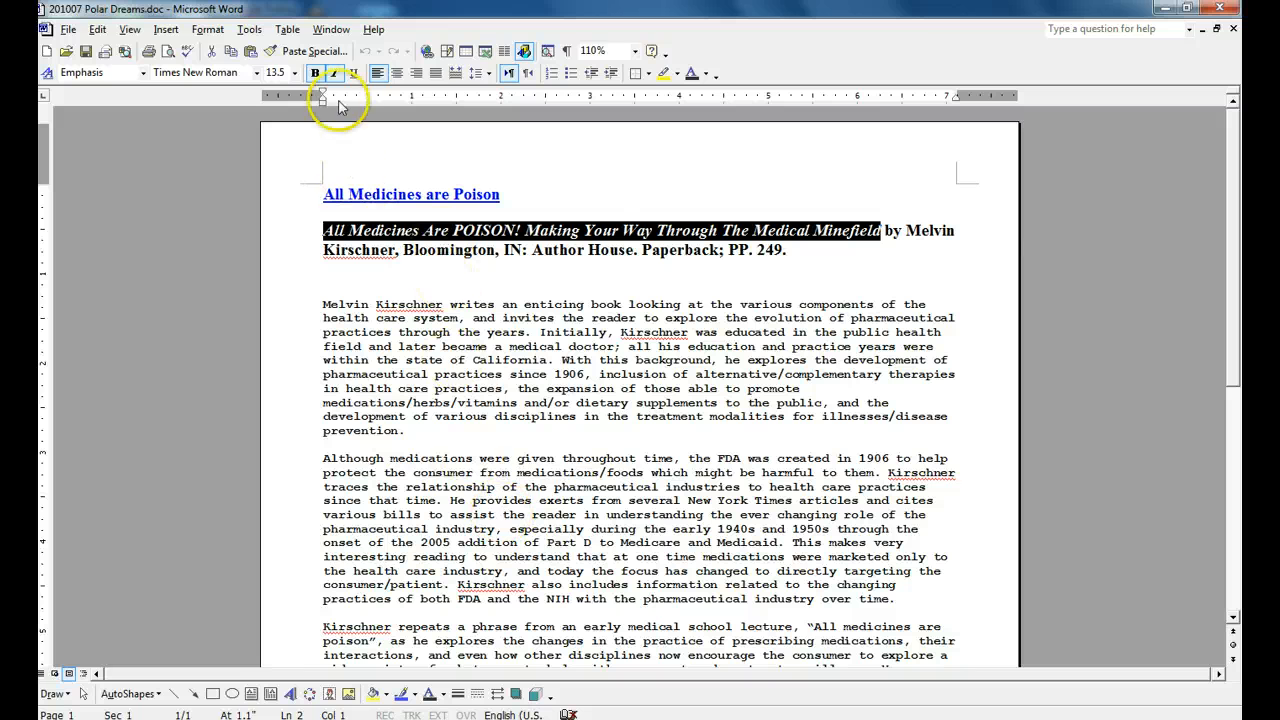
click(331, 29)
click(355, 47)
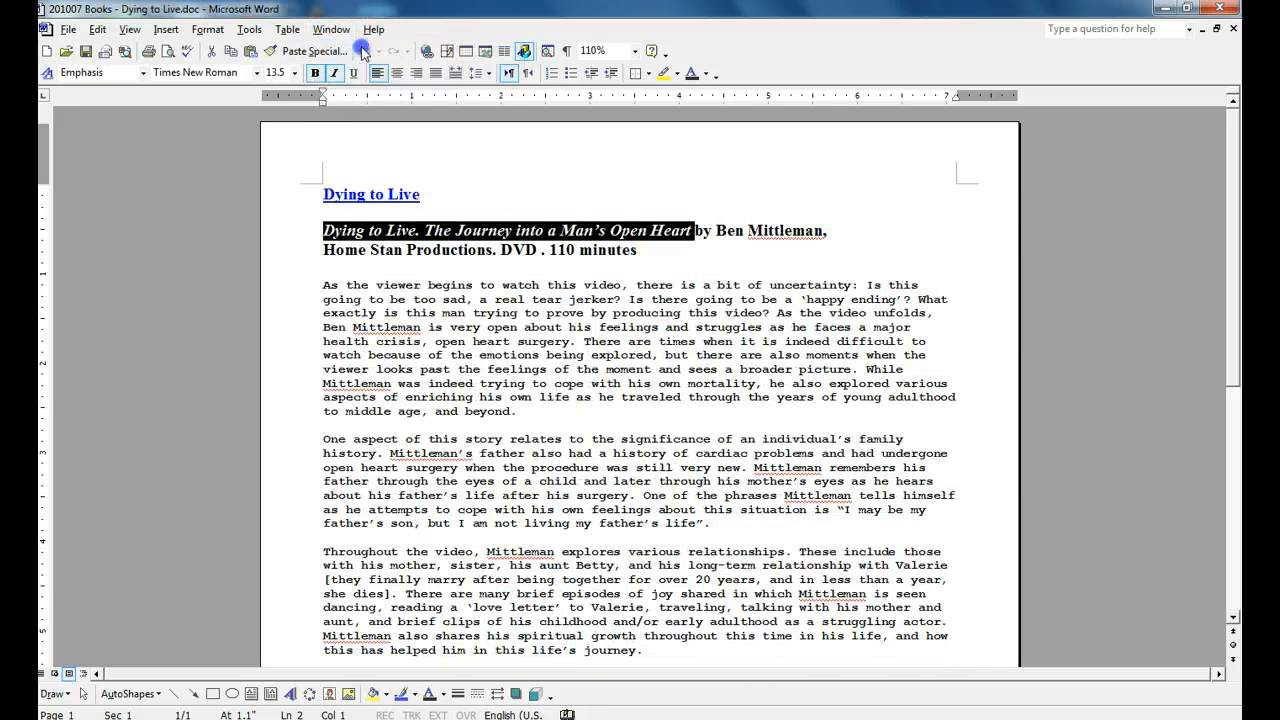
key(ctrl+a)
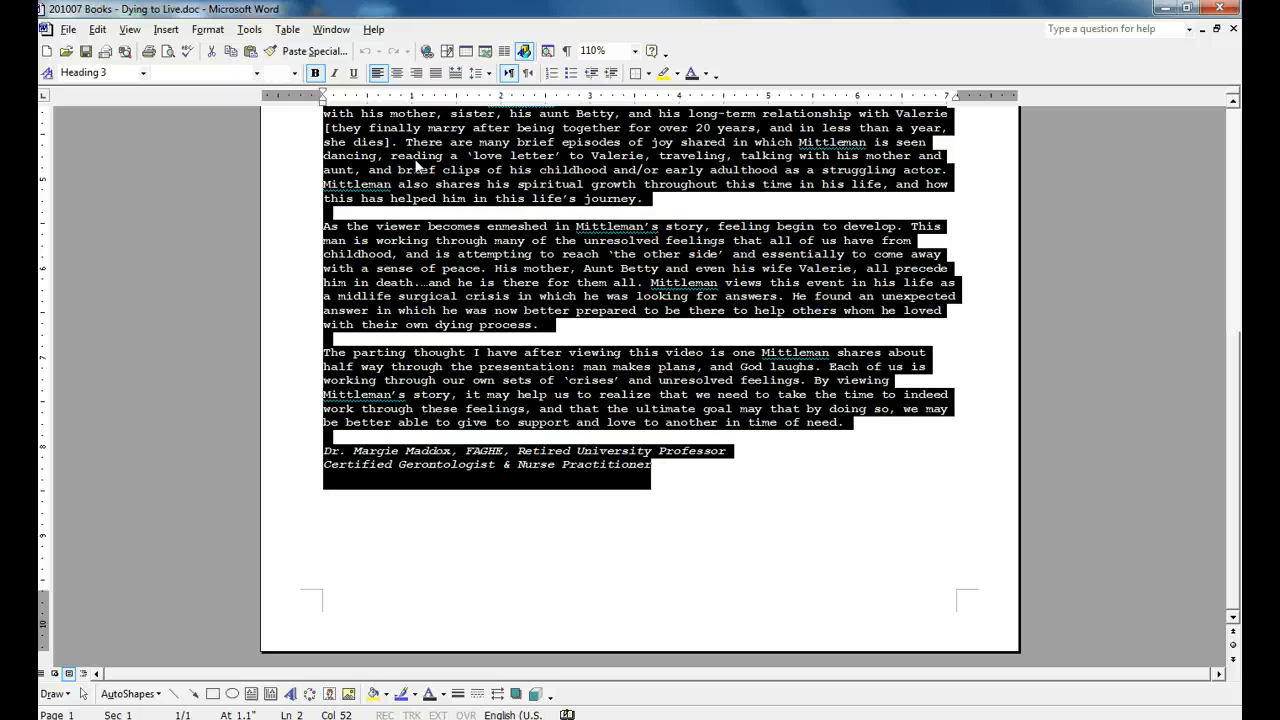
- Switch back to Firefox and insert the copied review into the empty editor as plain text, keeping line breaks
key(alt+Tab)
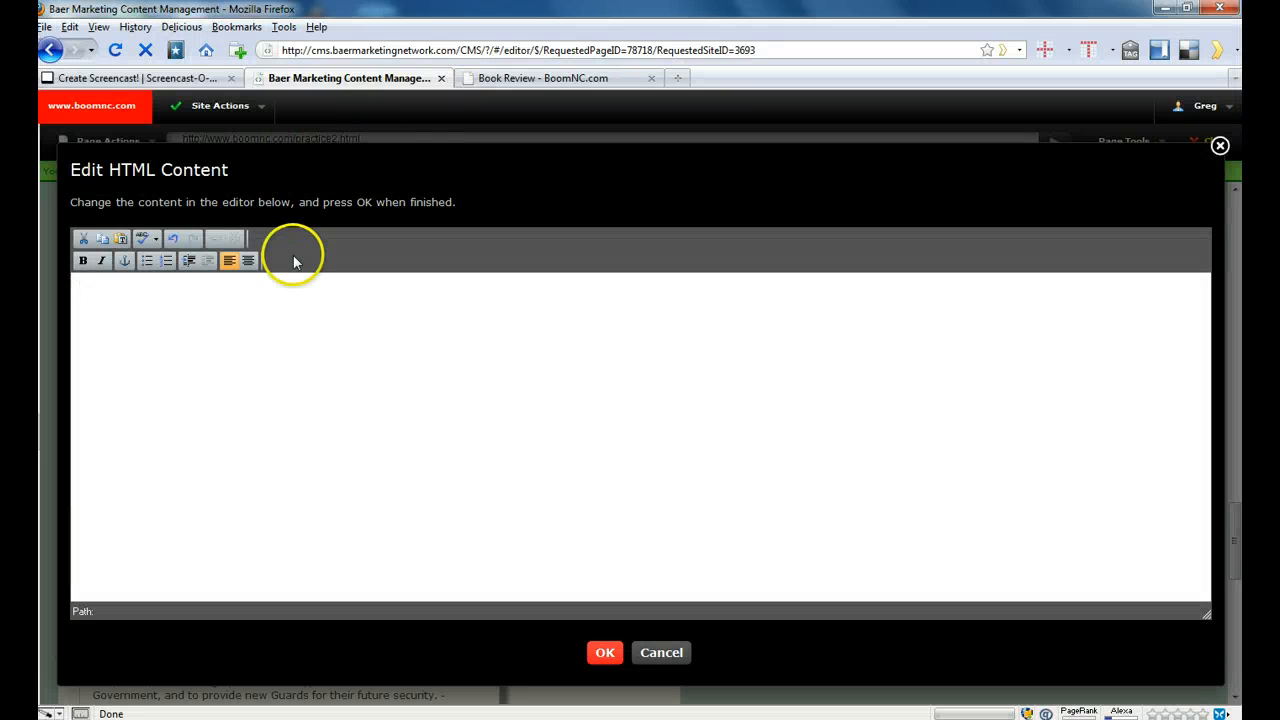
click(122, 240)
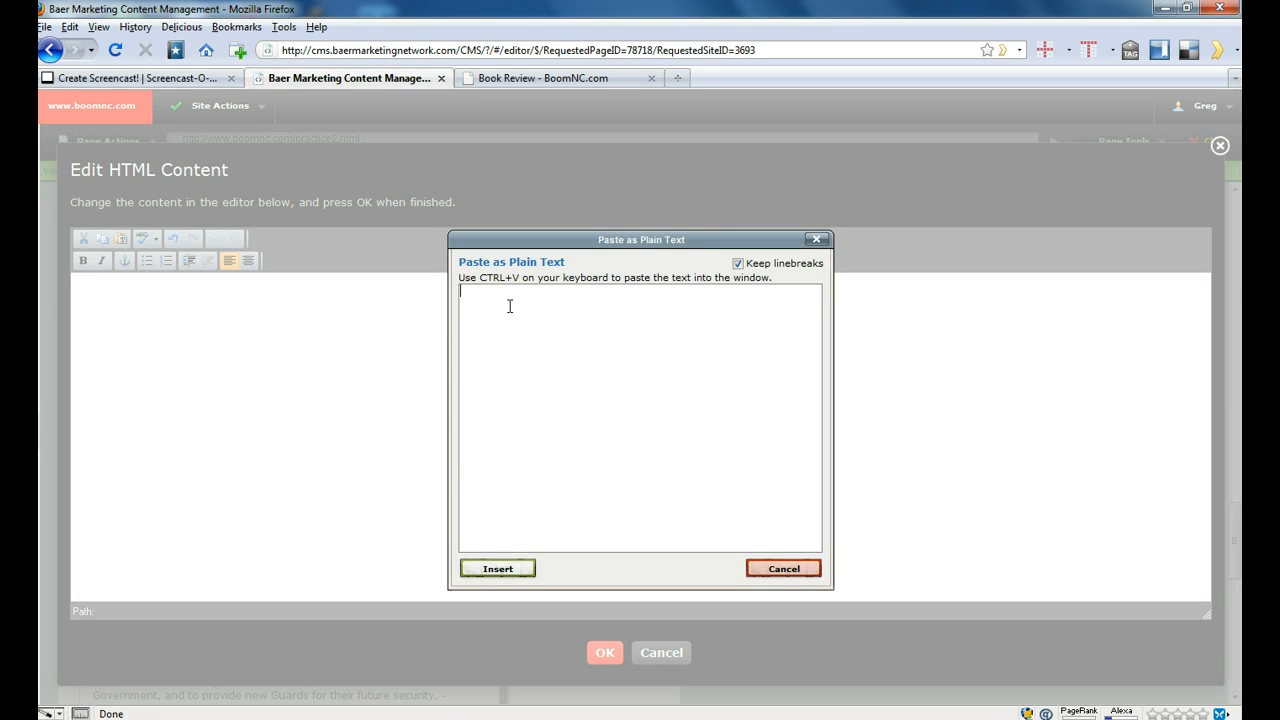
key(ctrl+v)
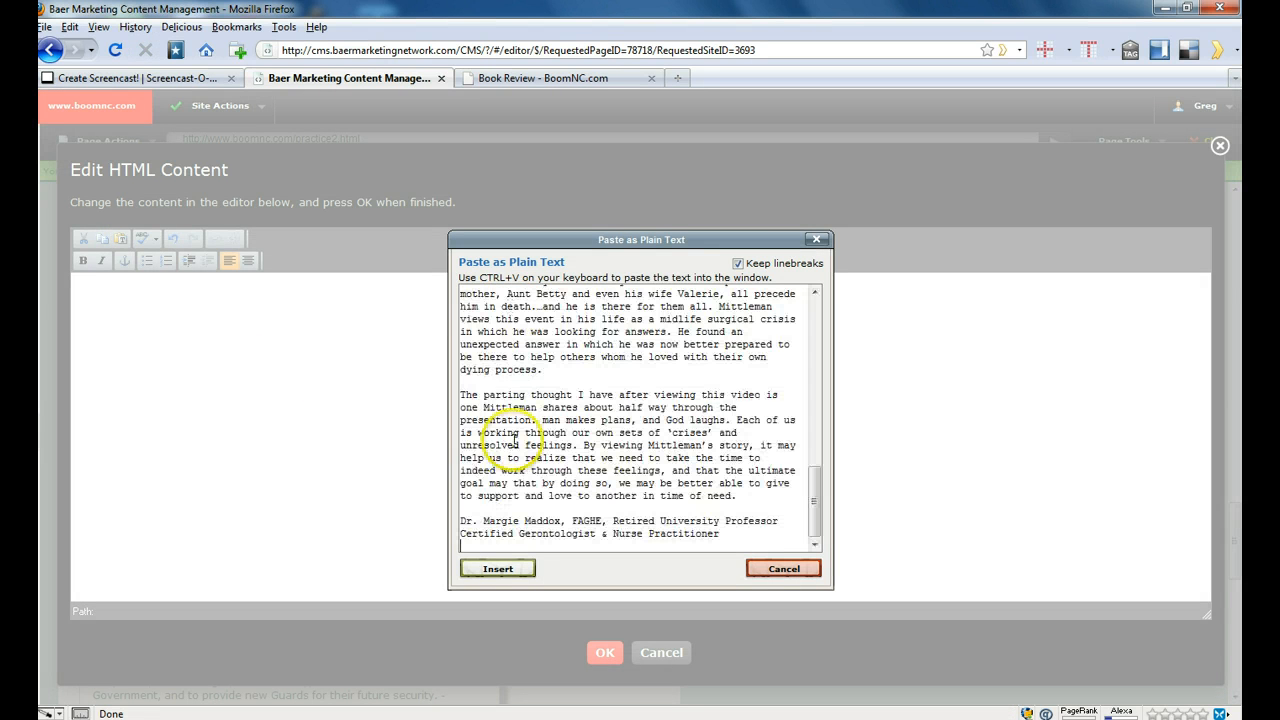
click(498, 569)
- Make the byline and the "Home Stan Productions. DVD . 110 minutes" line bold, and italicize the two-line reviewer credit at the end
key(shift+Down)
key(shift+Down)
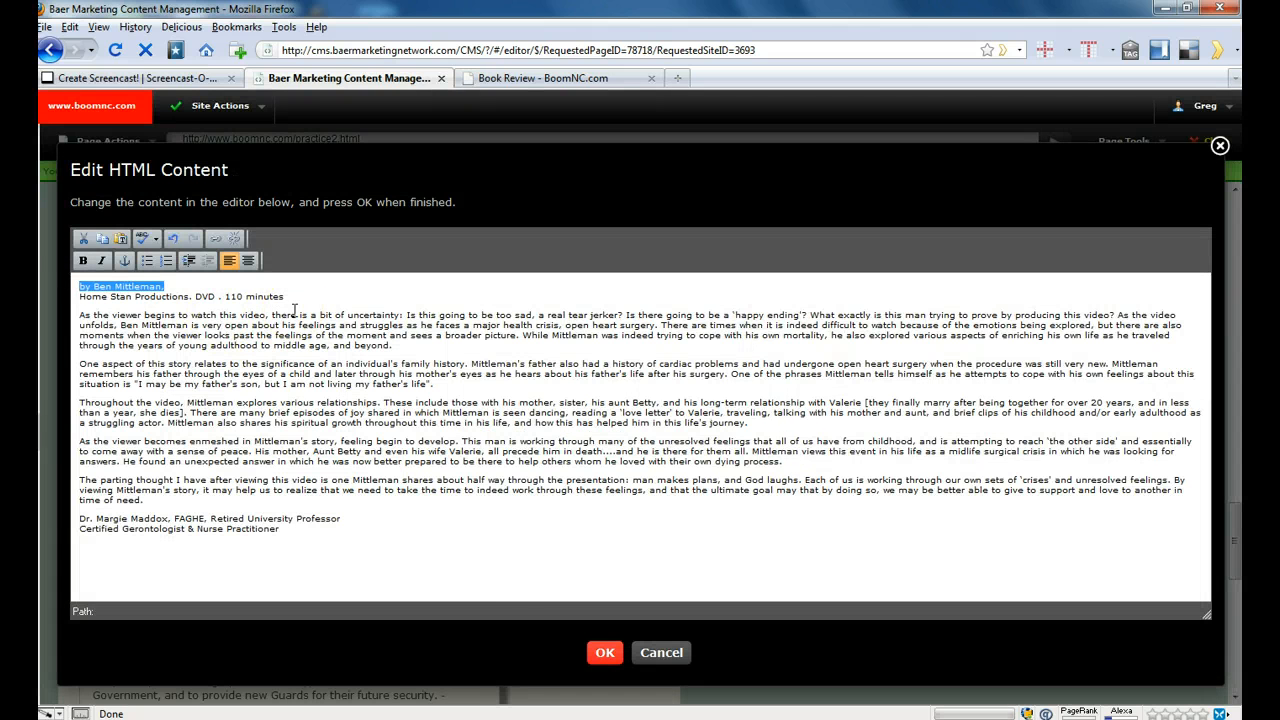
click(83, 260)
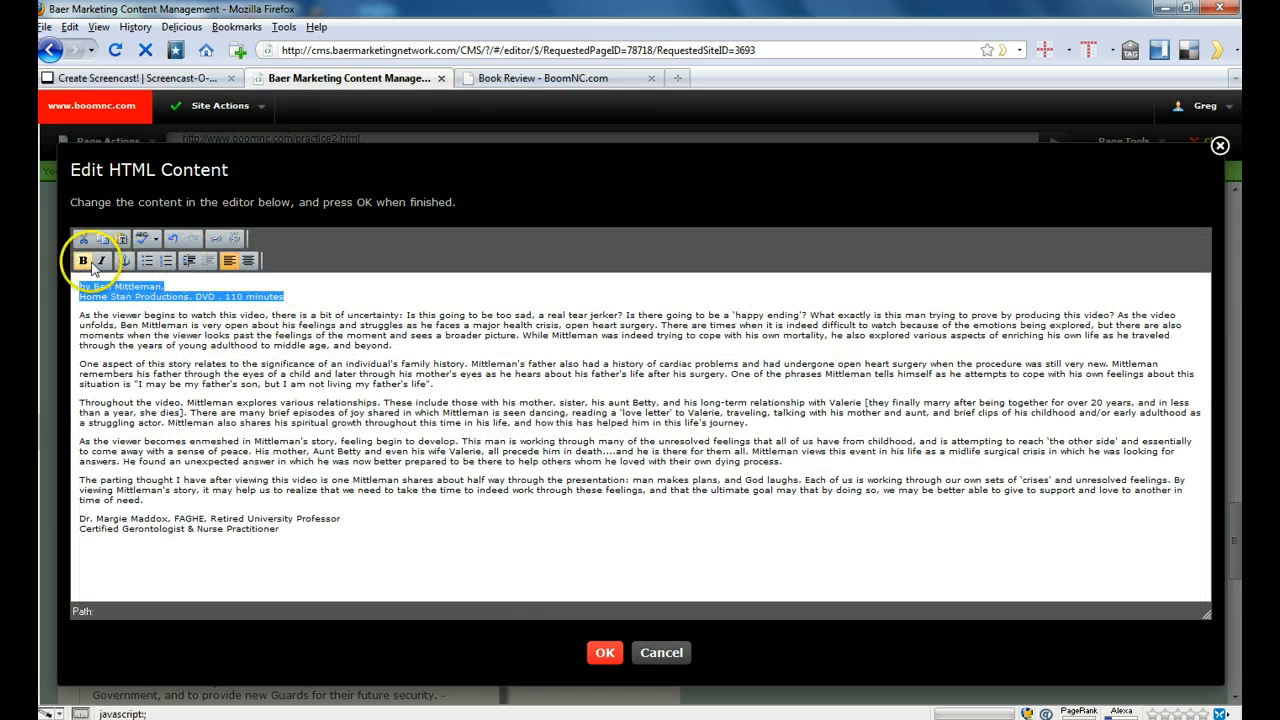
triple_click(276, 528)
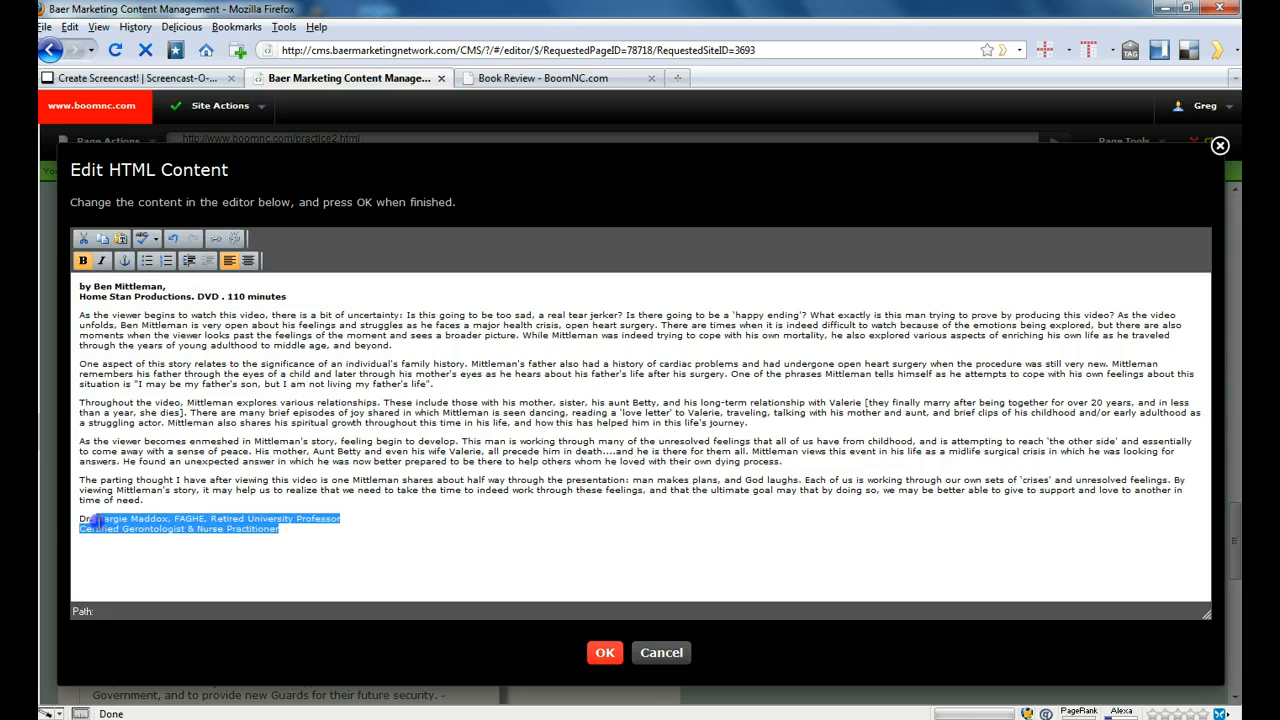
click(101, 260)
- Insert an anchor named "section3" on a new line above the byline and save the review block
click(77, 287)
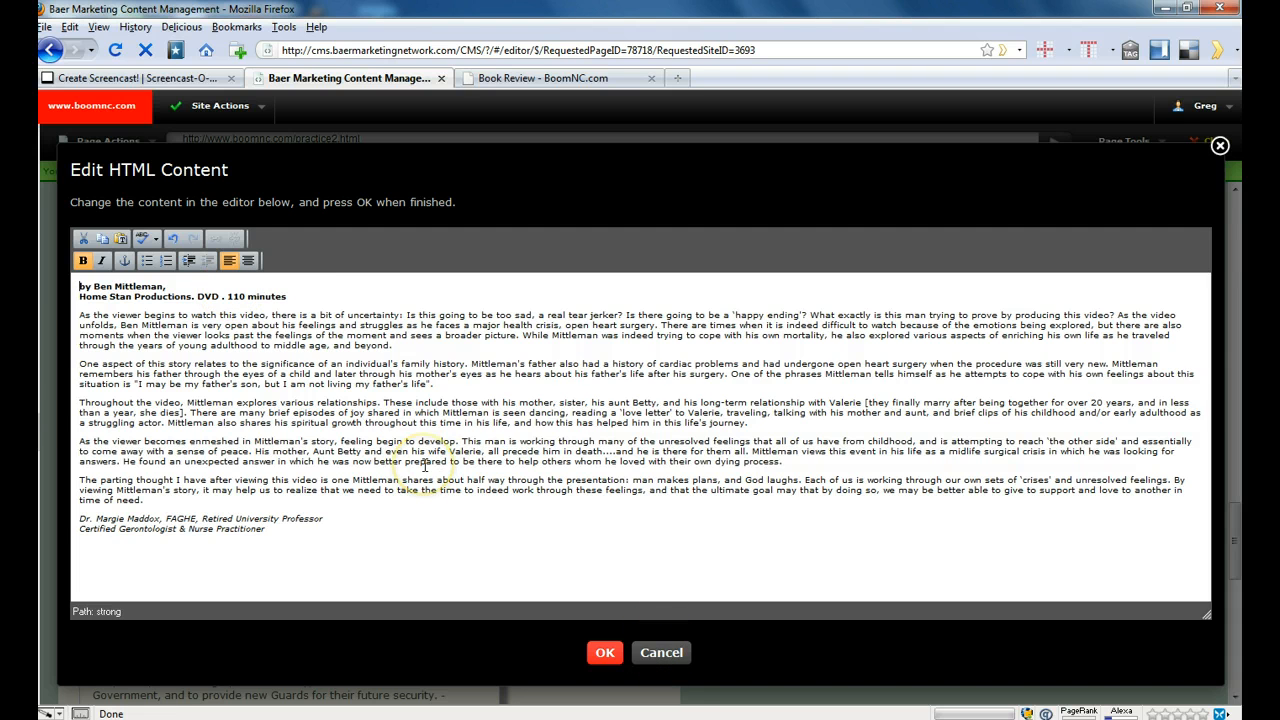
key(Return)
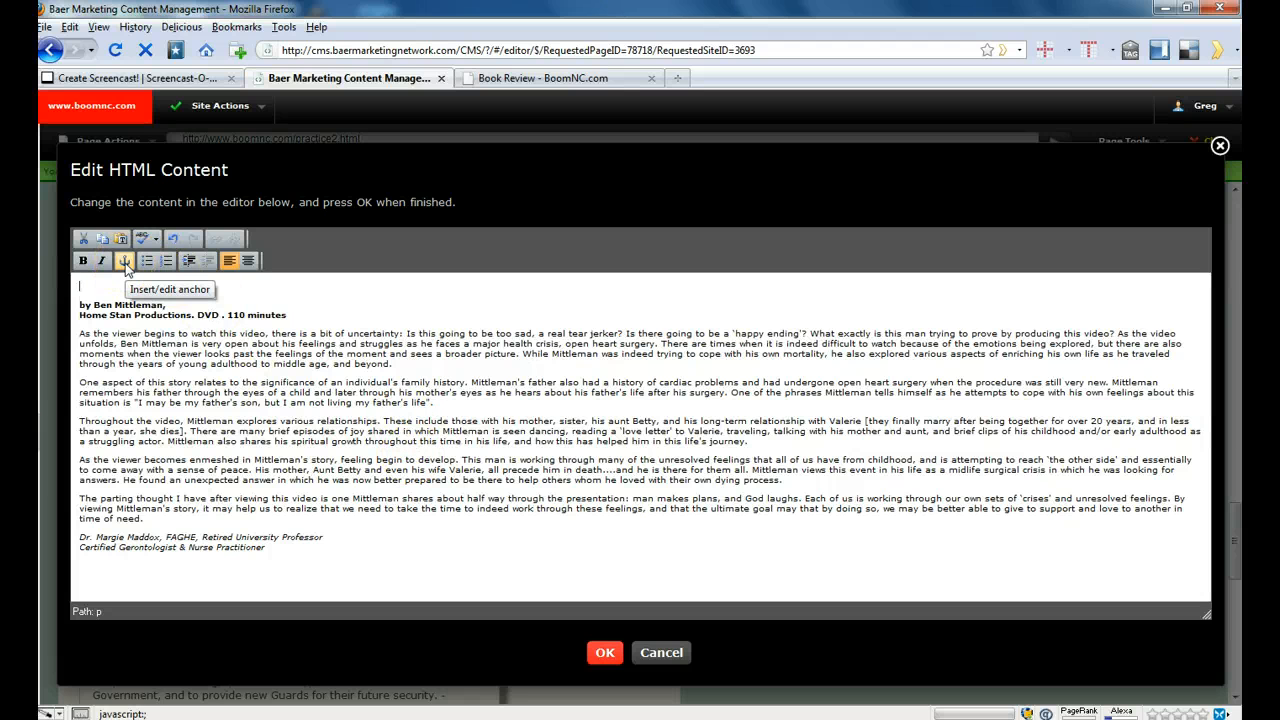
click(125, 262)
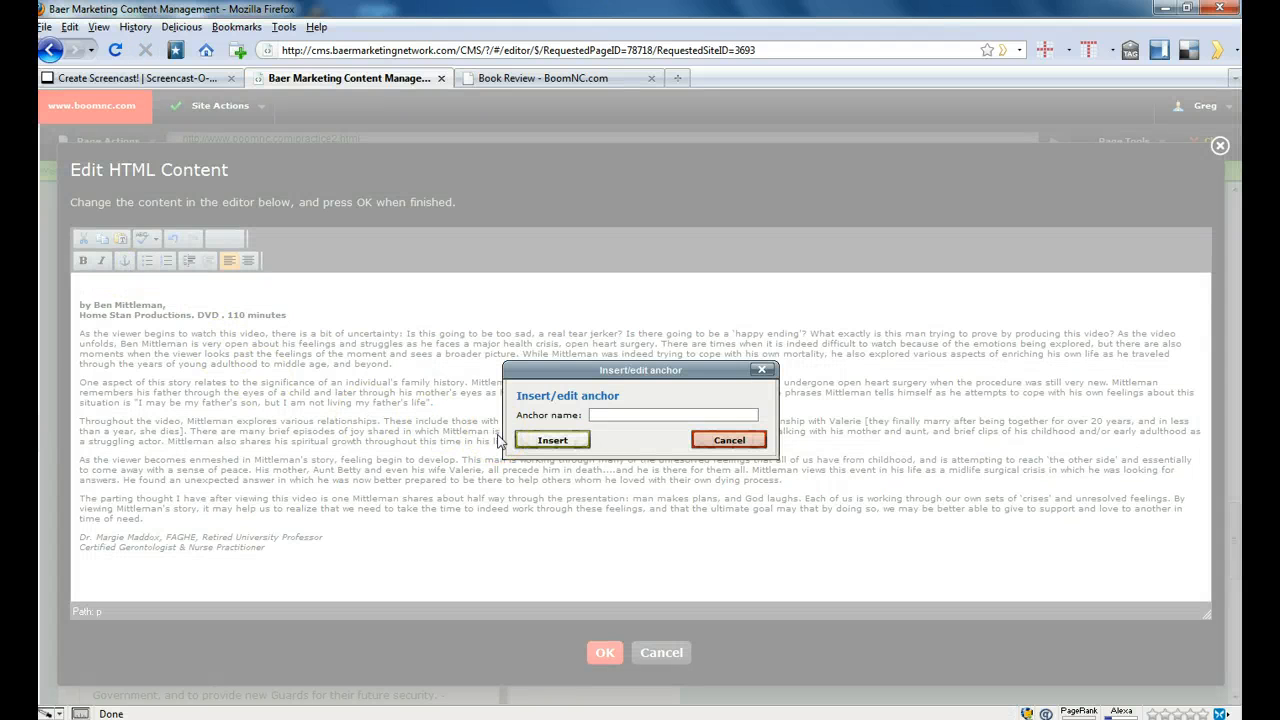
text(section3)
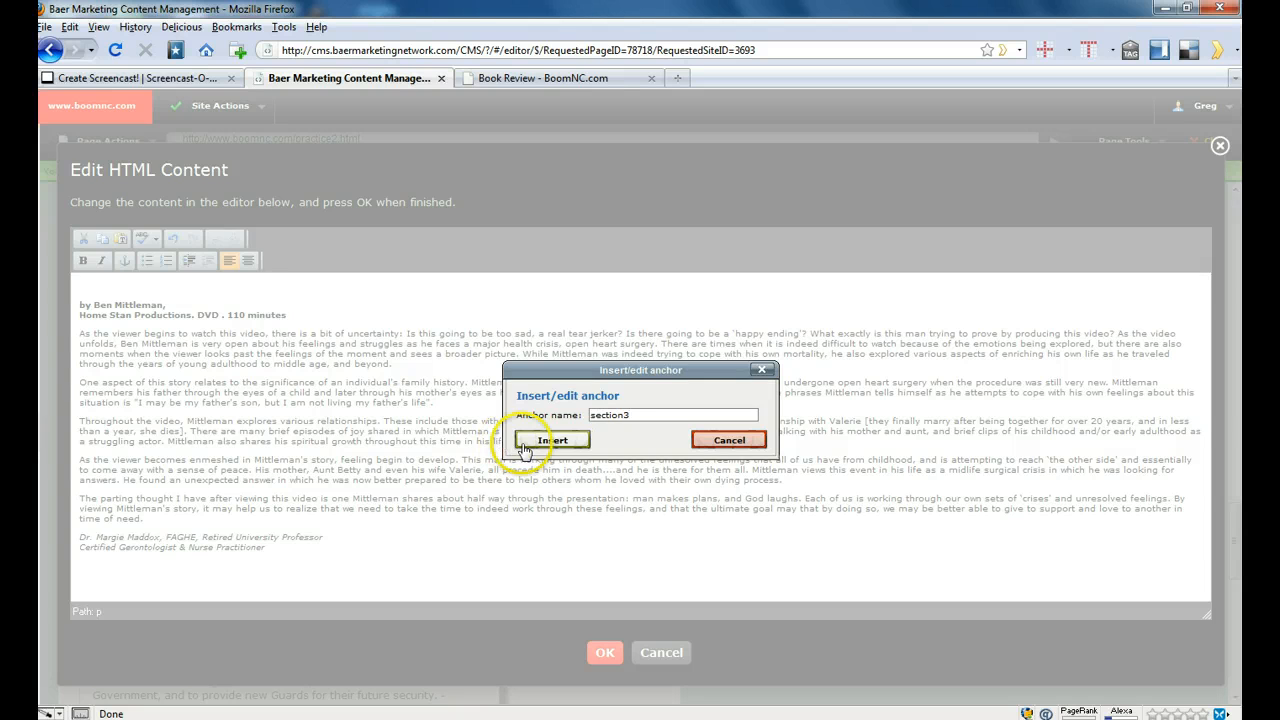
click(532, 440)
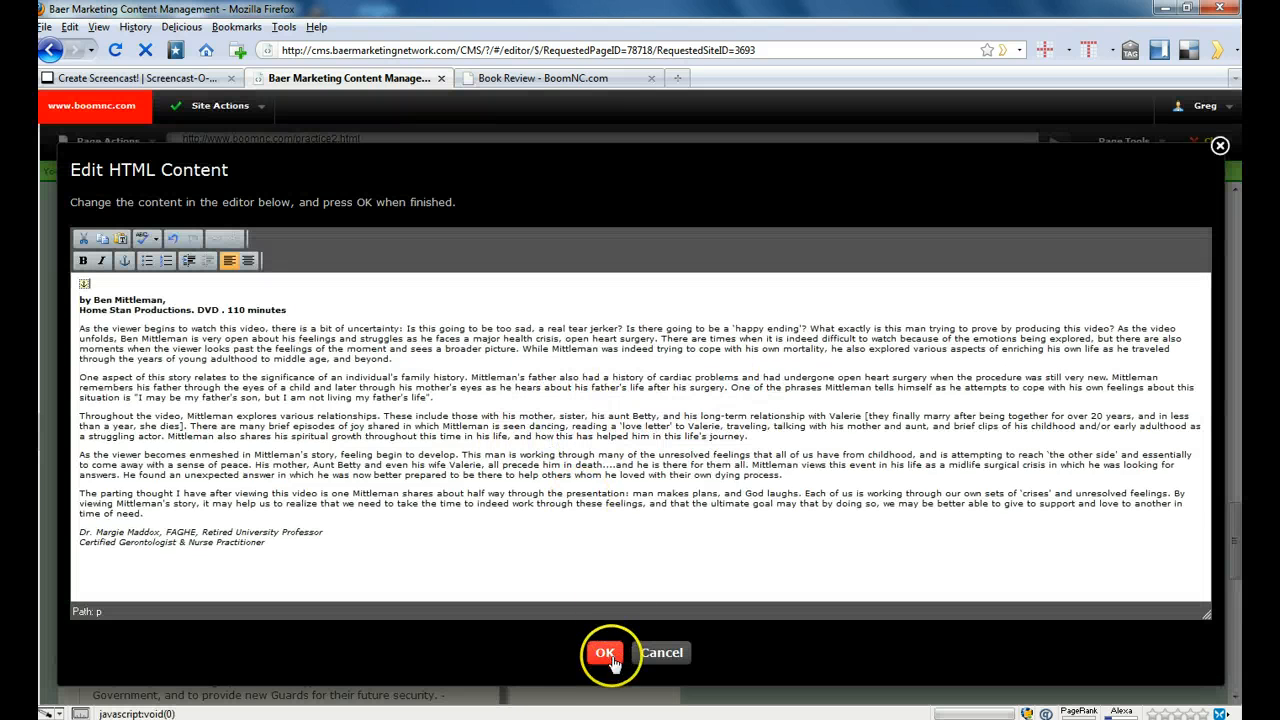
click(605, 652)
- Duplicate the "Declaration of Independence" title entry at the start of the page and replace the copy's text with "Another Book"
scroll(305, 370, up, 4)
scroll(310, 383, up, 20)
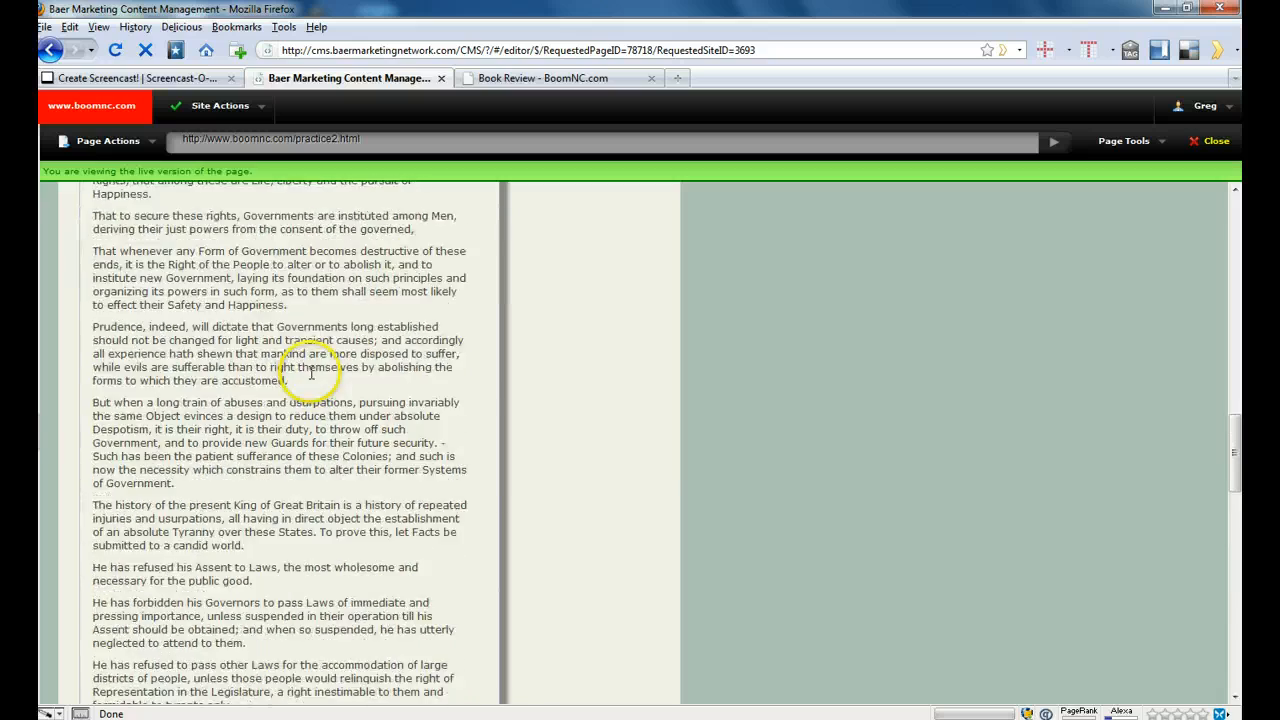
scroll(310, 380, up, 4)
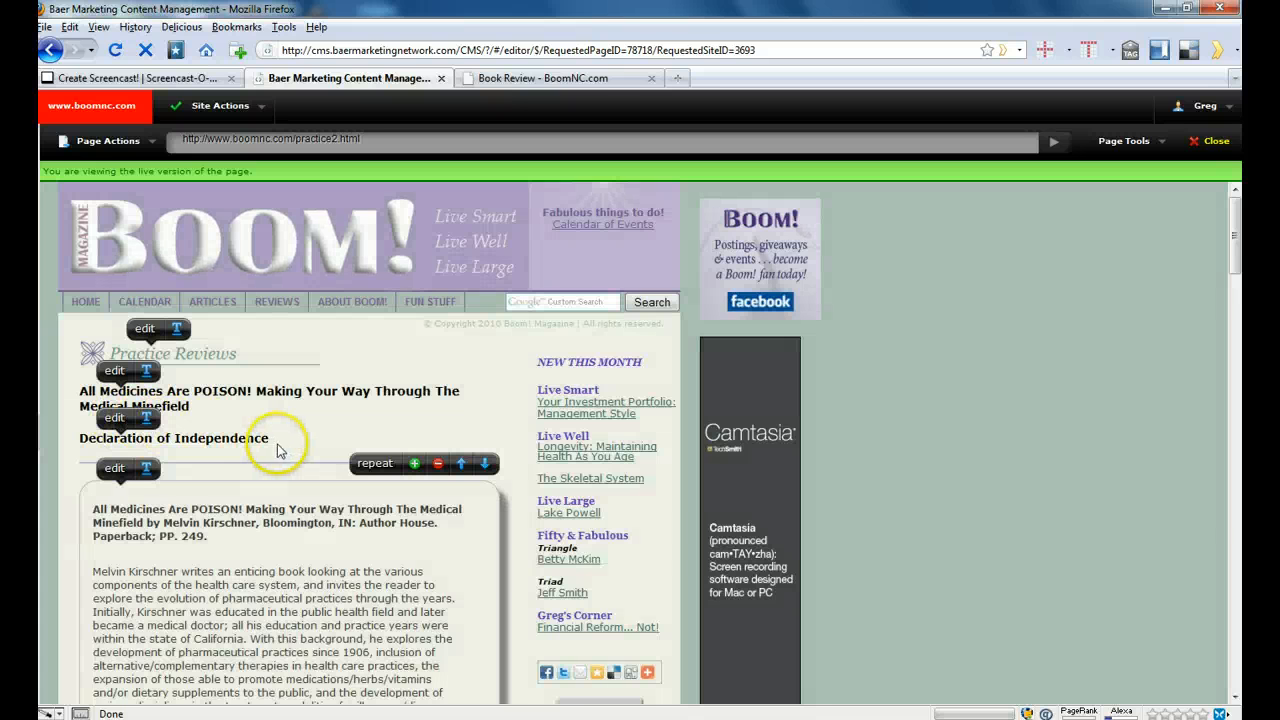
mouse_move(292, 443)
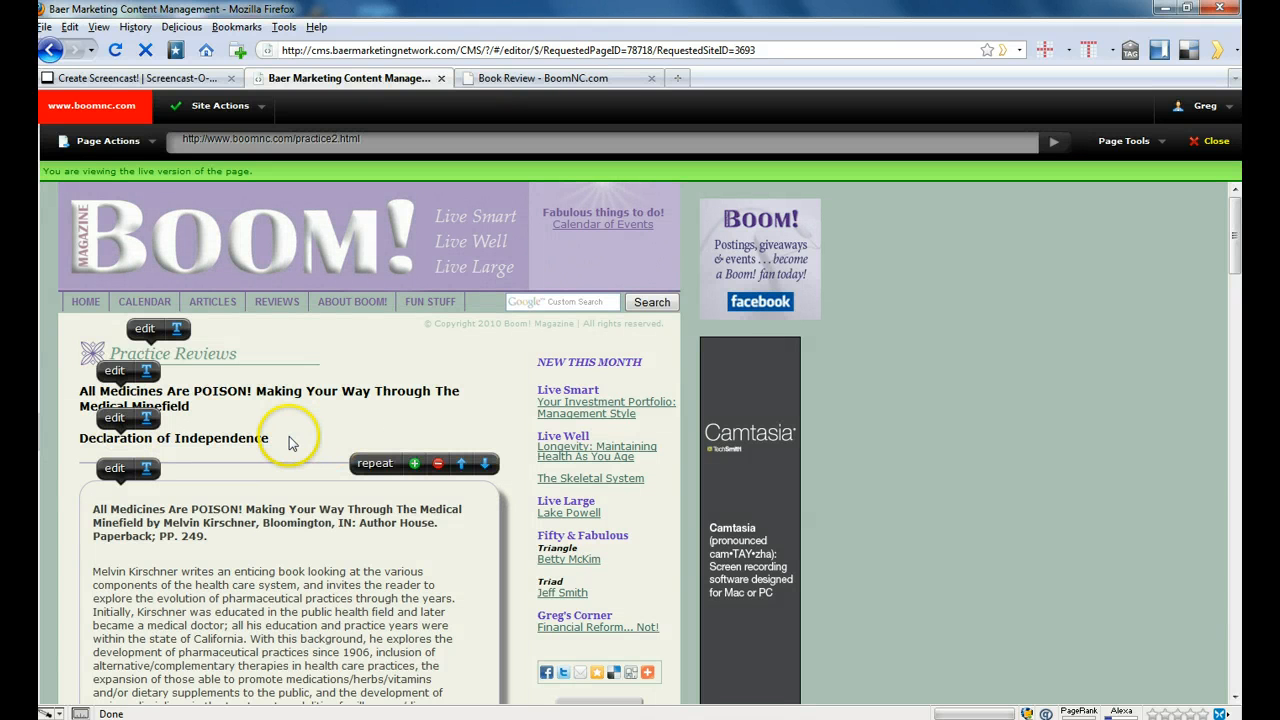
click(415, 466)
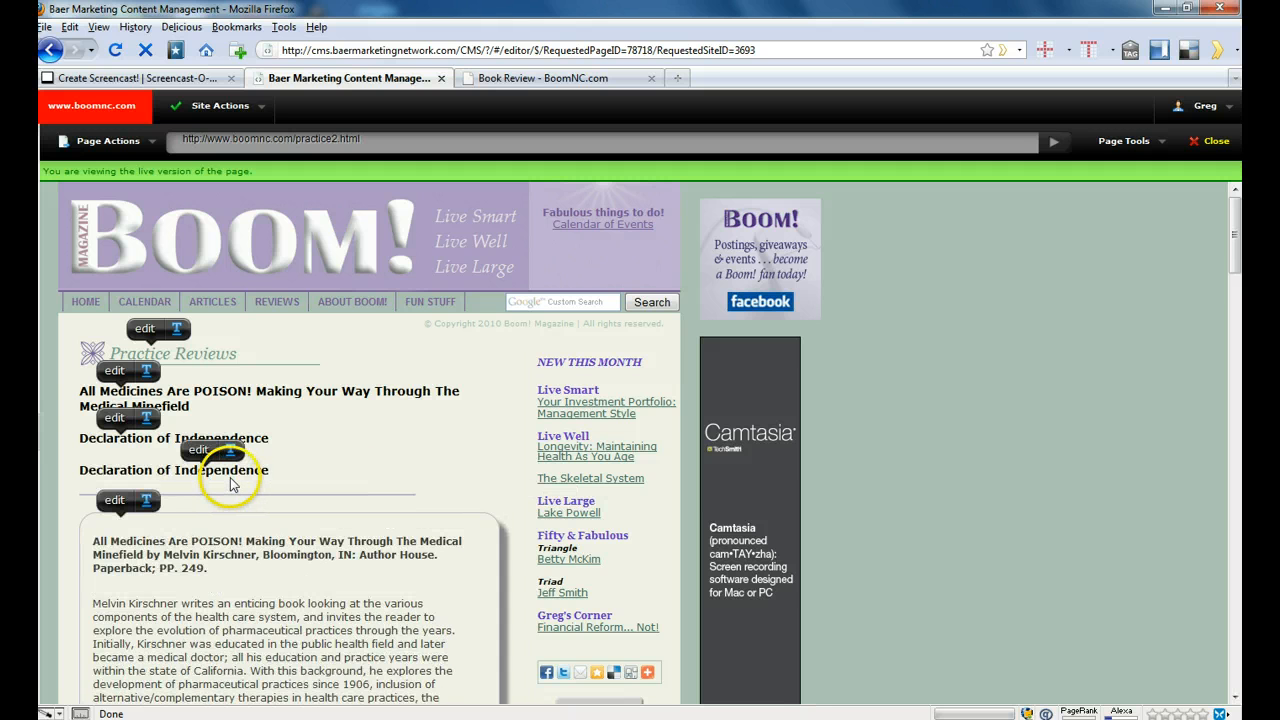
click(200, 449)
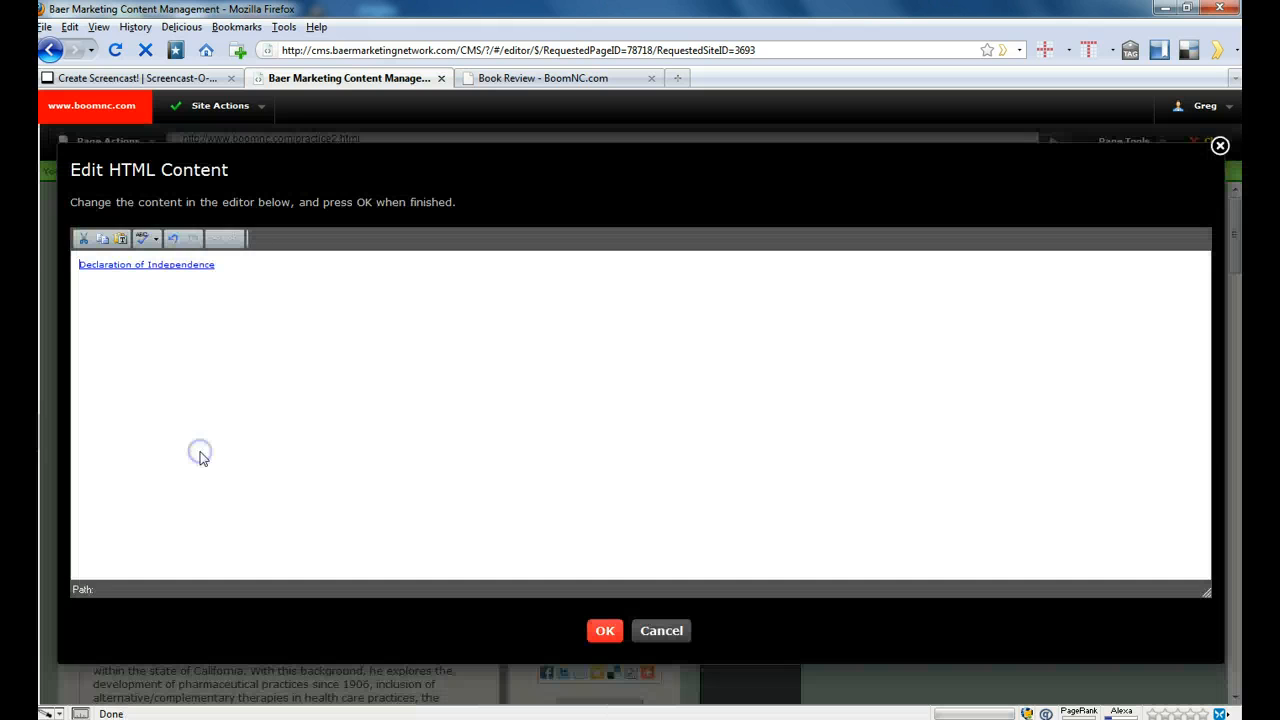
key(ctrl+a)
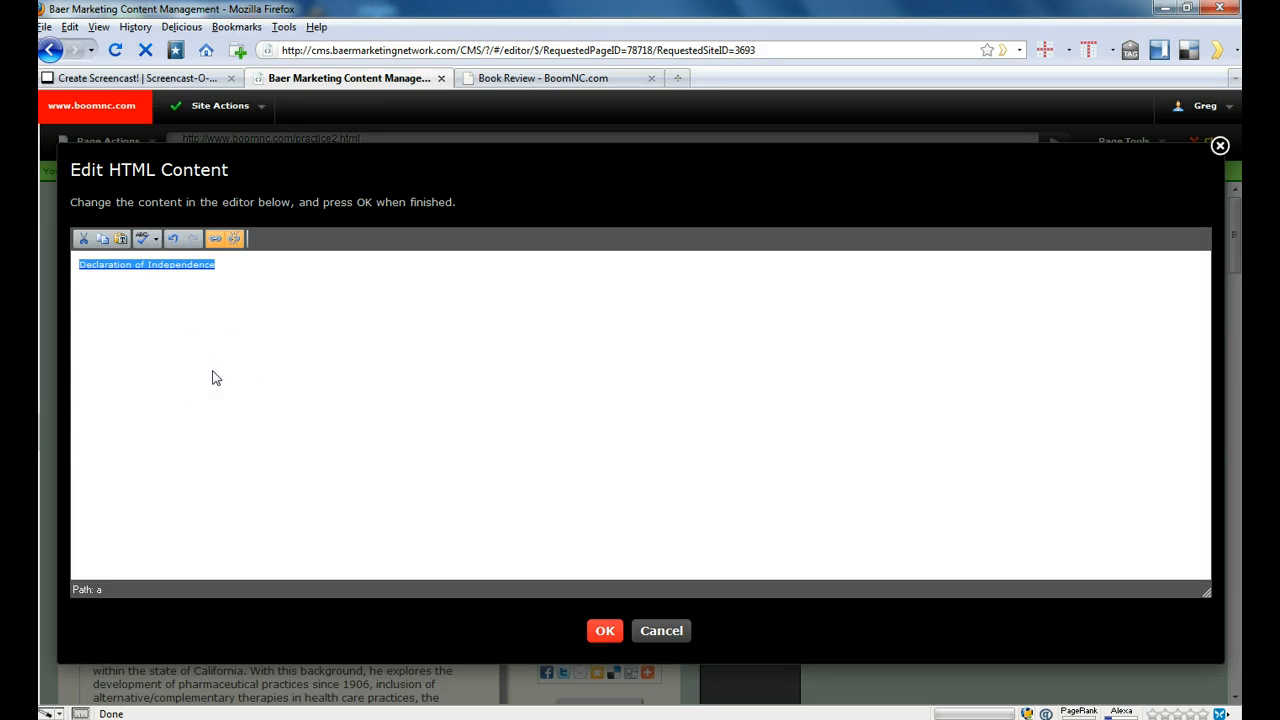
key(Delete)
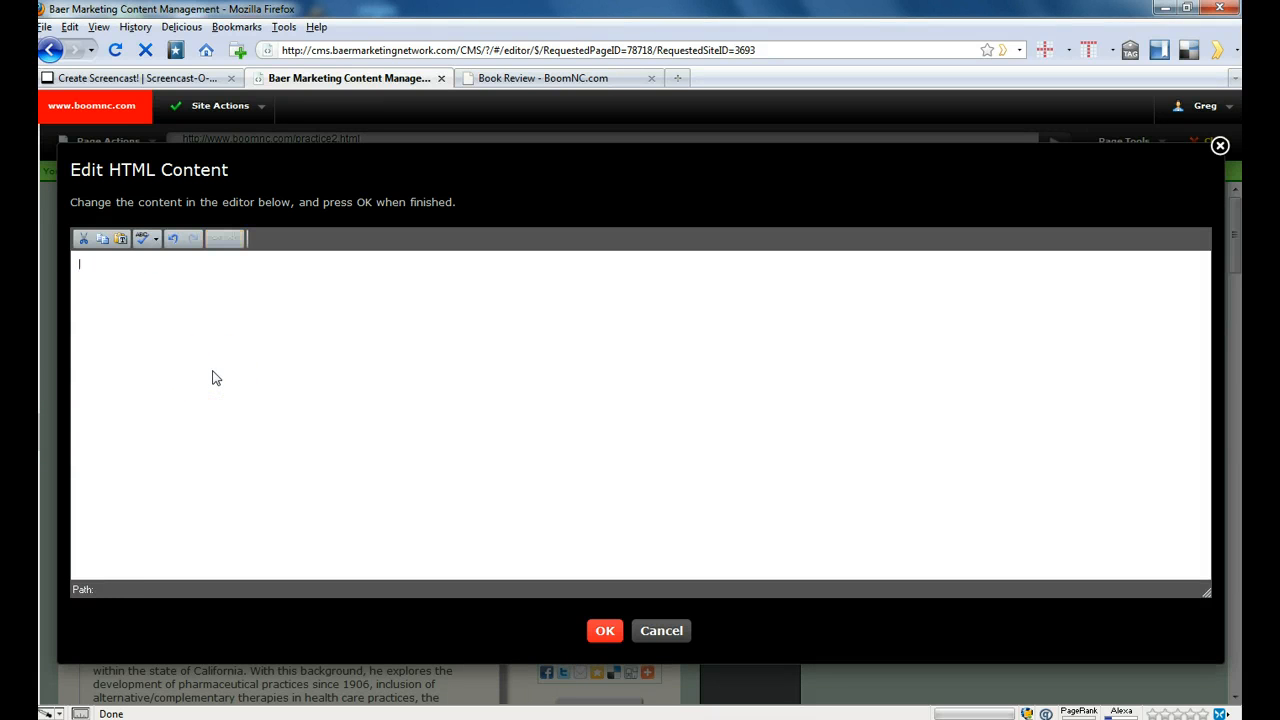
text(Another Book)
- Link the "Another Book" title to #section3 and save the entry
key(ctrl+a)
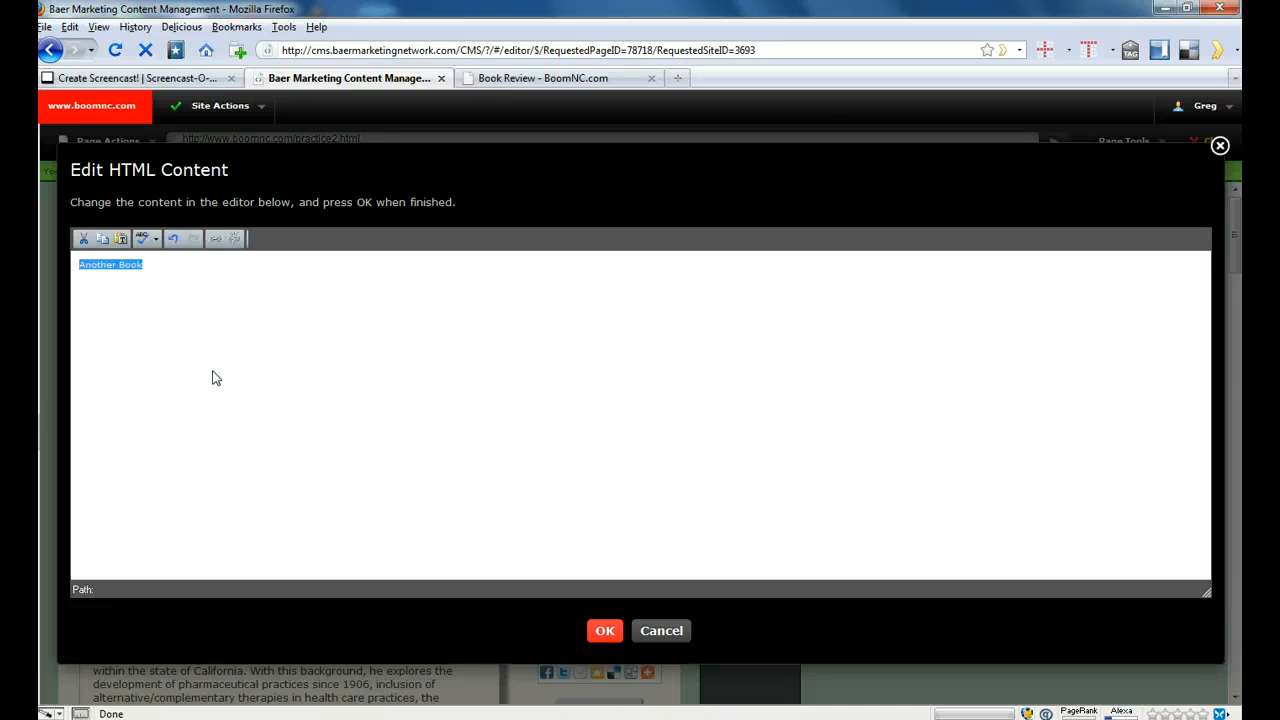
click(215, 240)
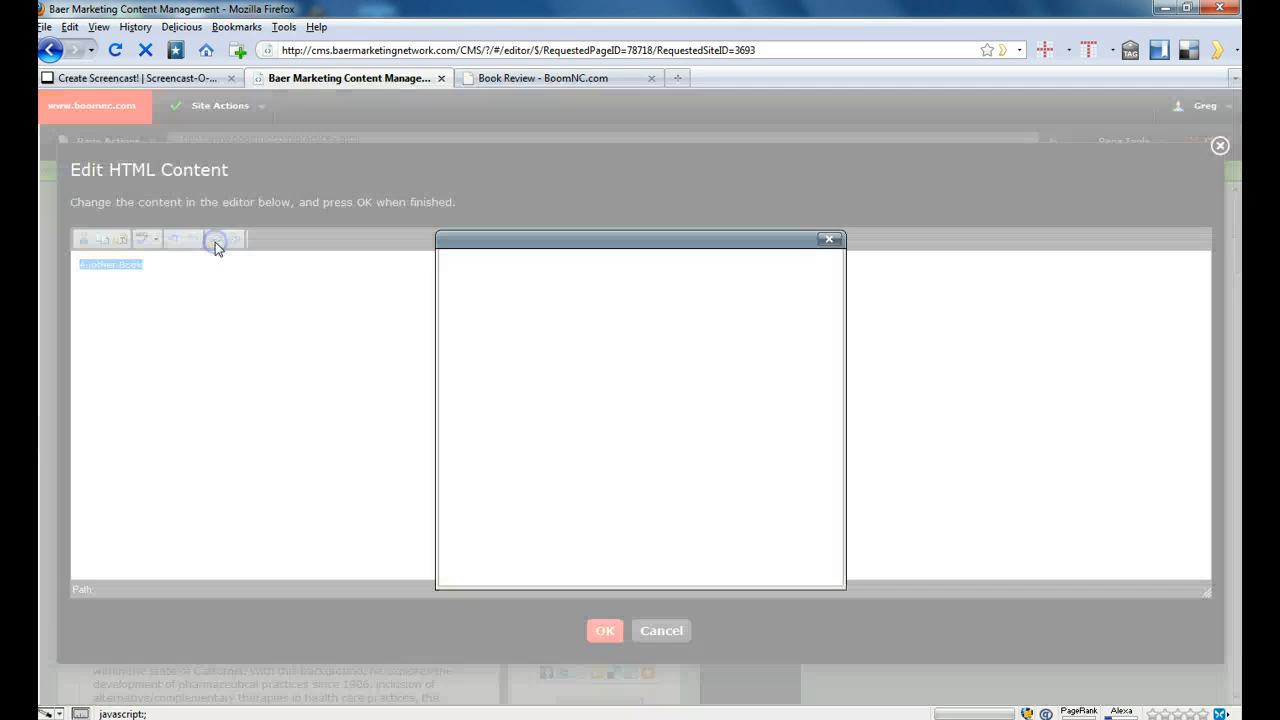
text(#section3)
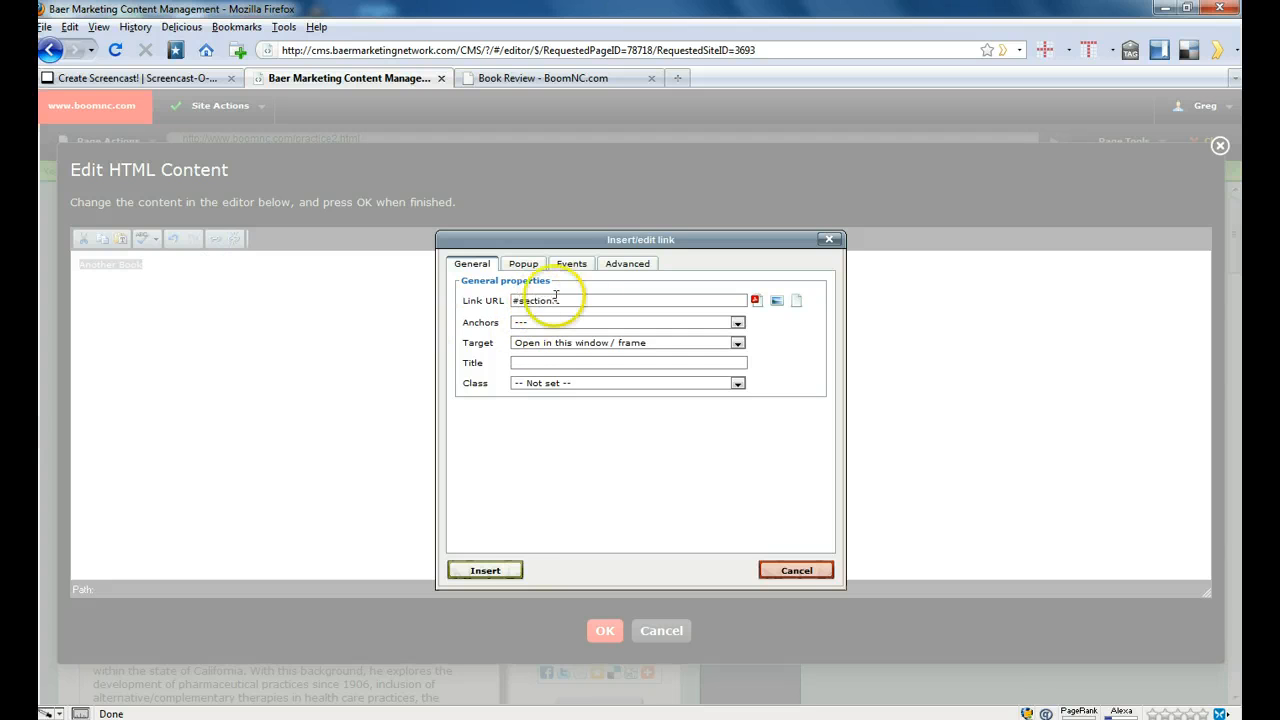
click(495, 571)
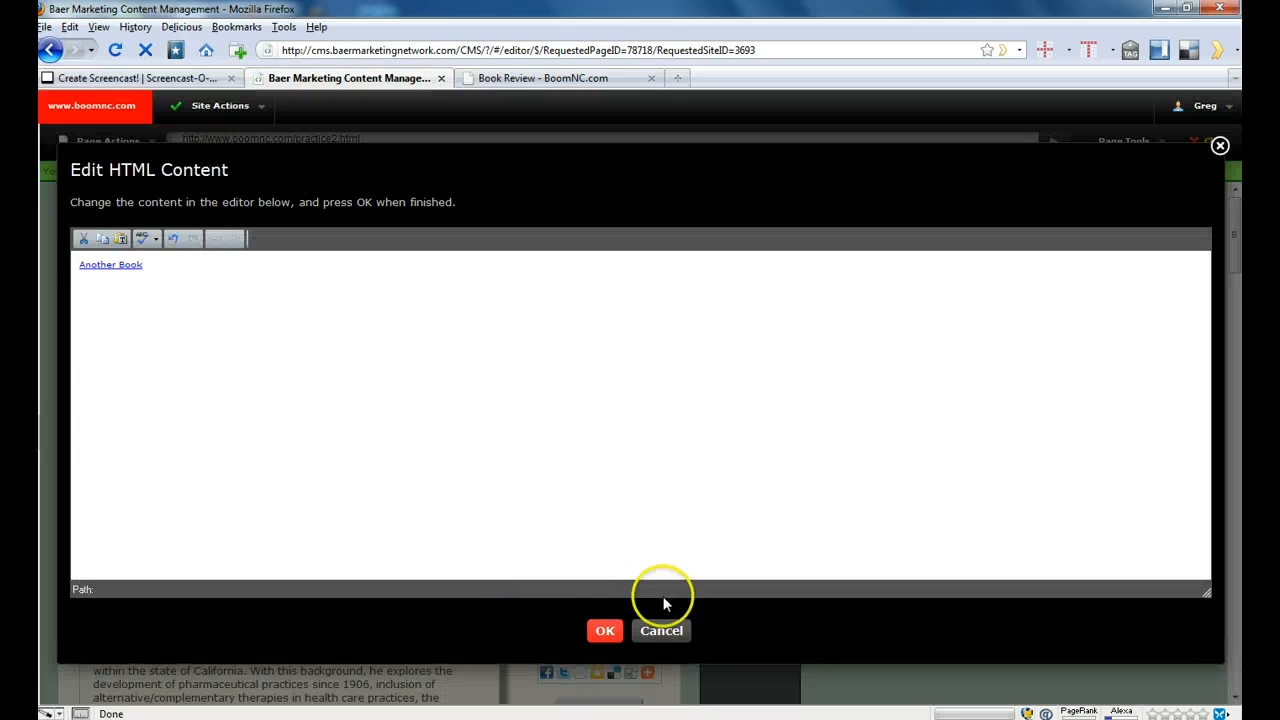
click(604, 630)
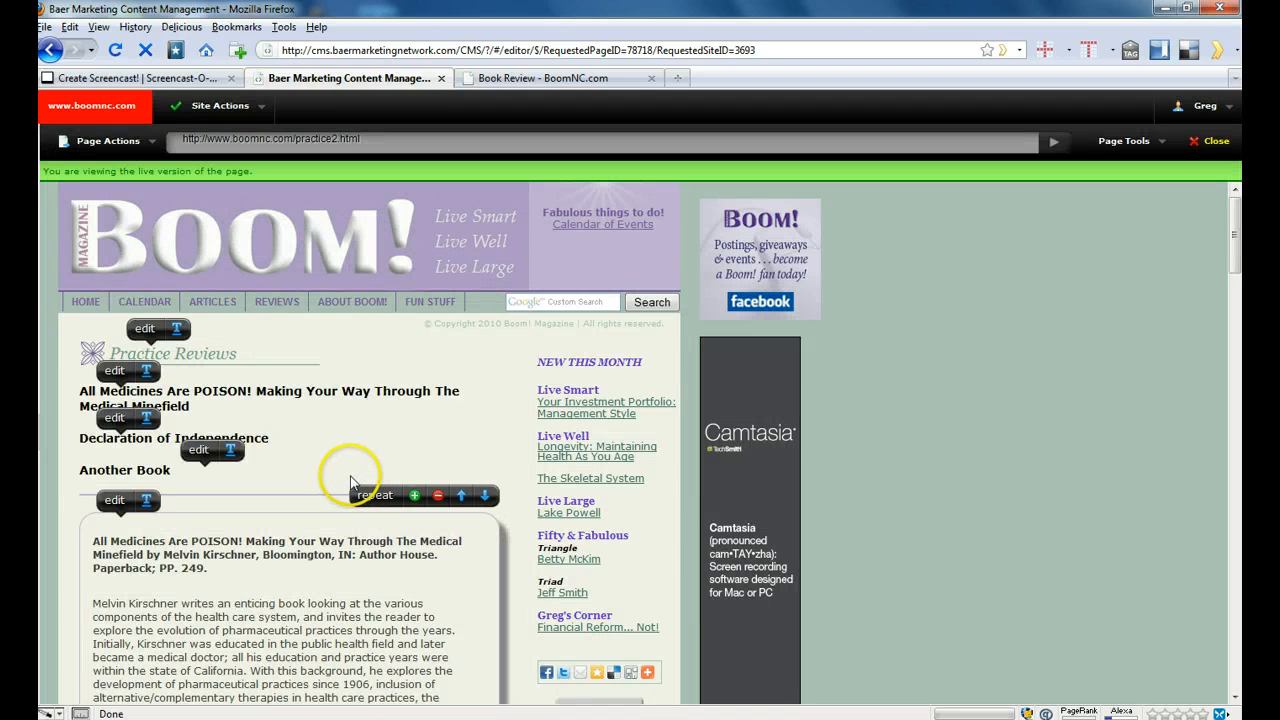
- Publish the edited practice2.html page
click(106, 143)
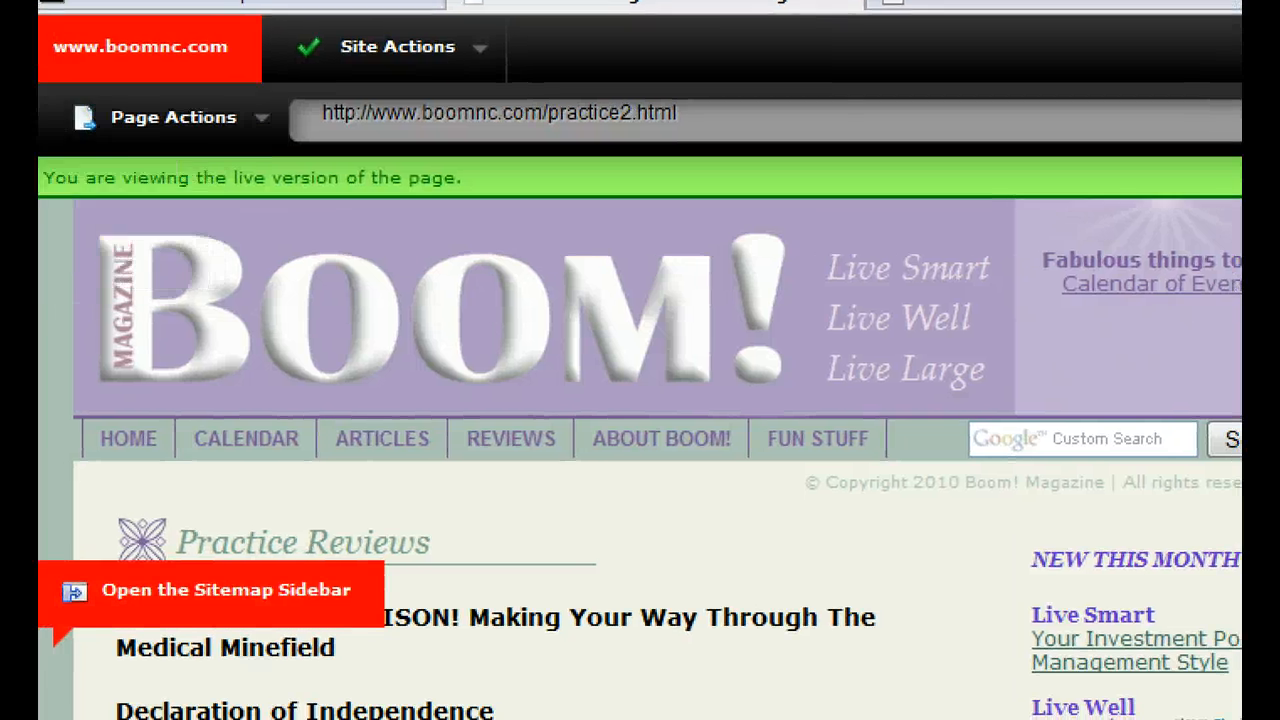
mouse_move(97, 155)
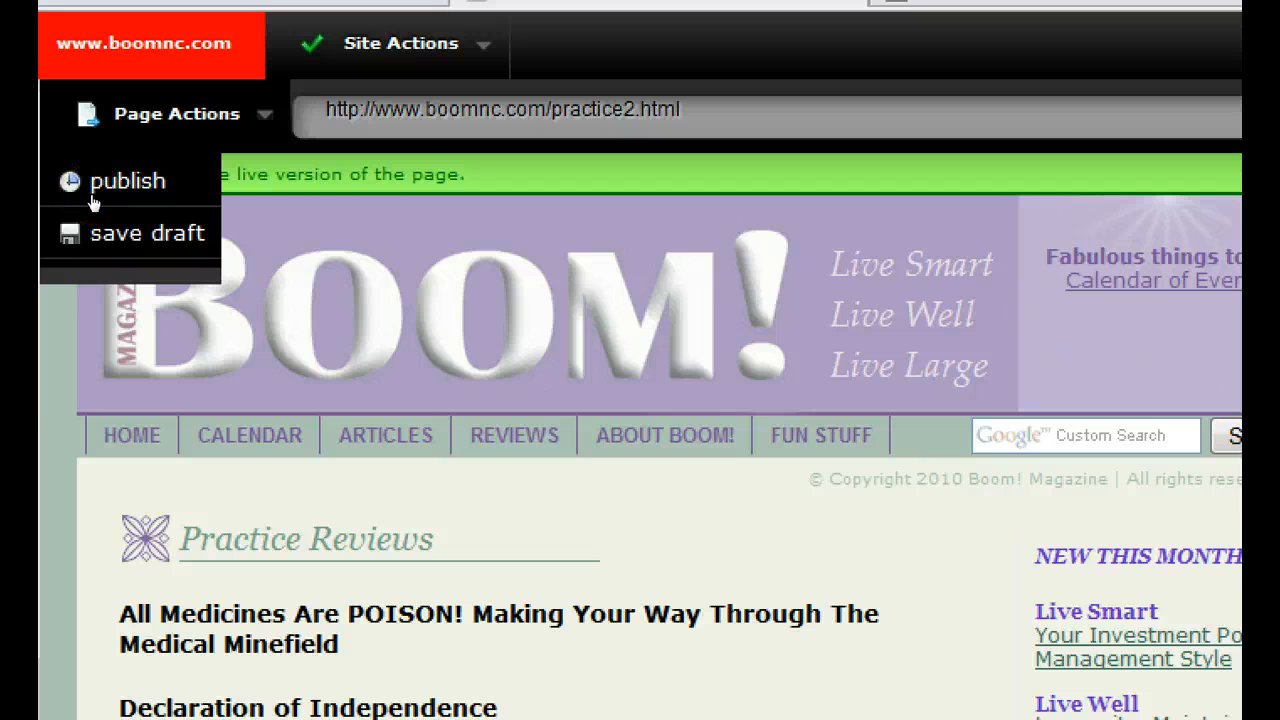
click(81, 176)
click(81, 176)
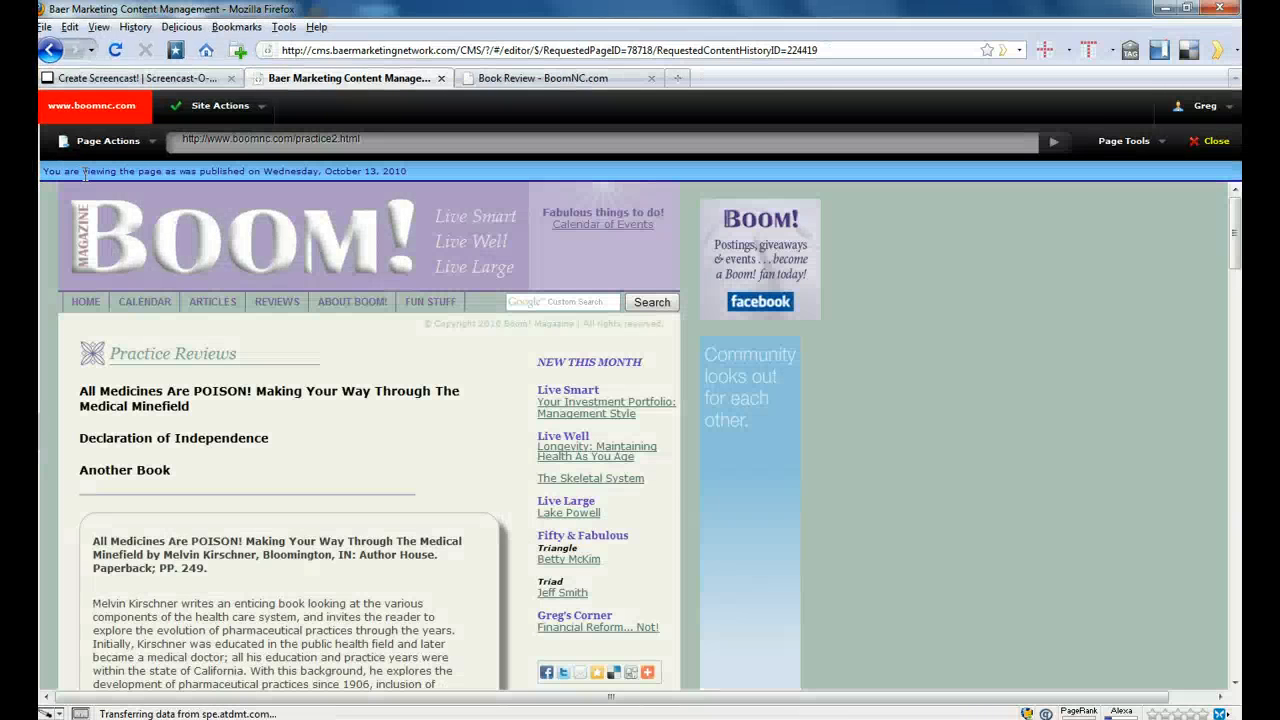
click(85, 181)
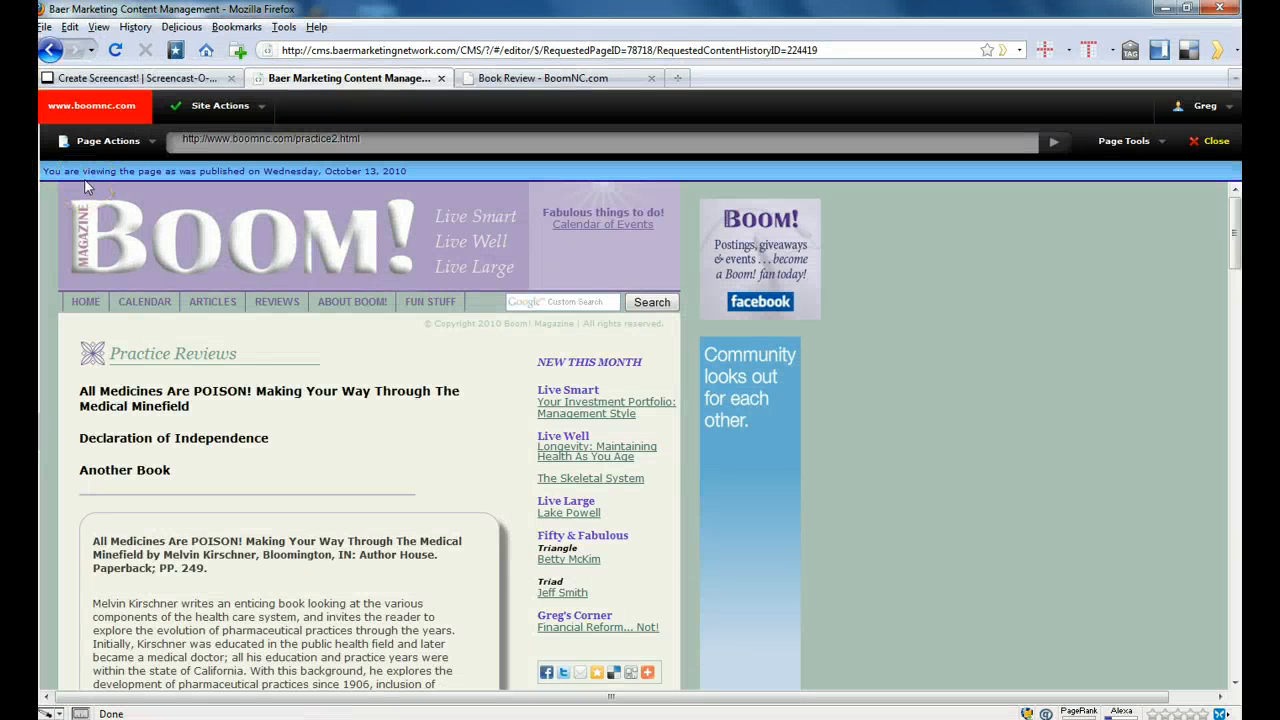
click(505, 78)
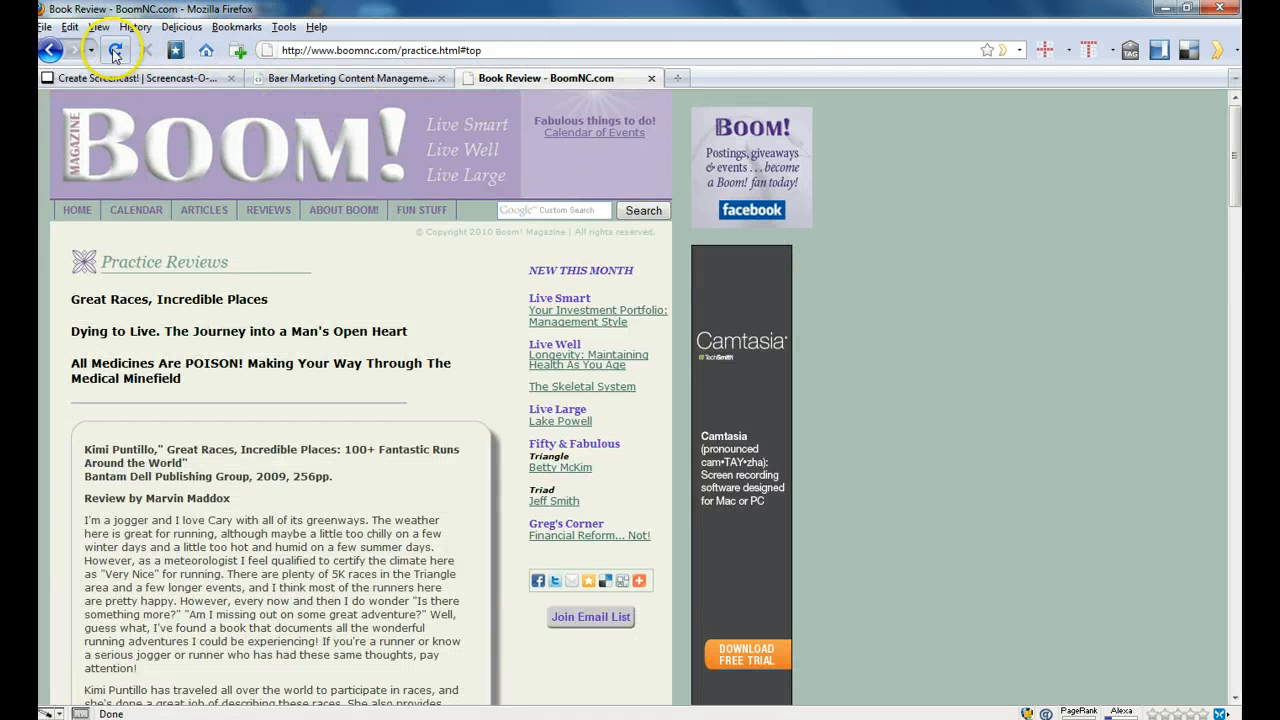
click(463, 52)
click(446, 52)
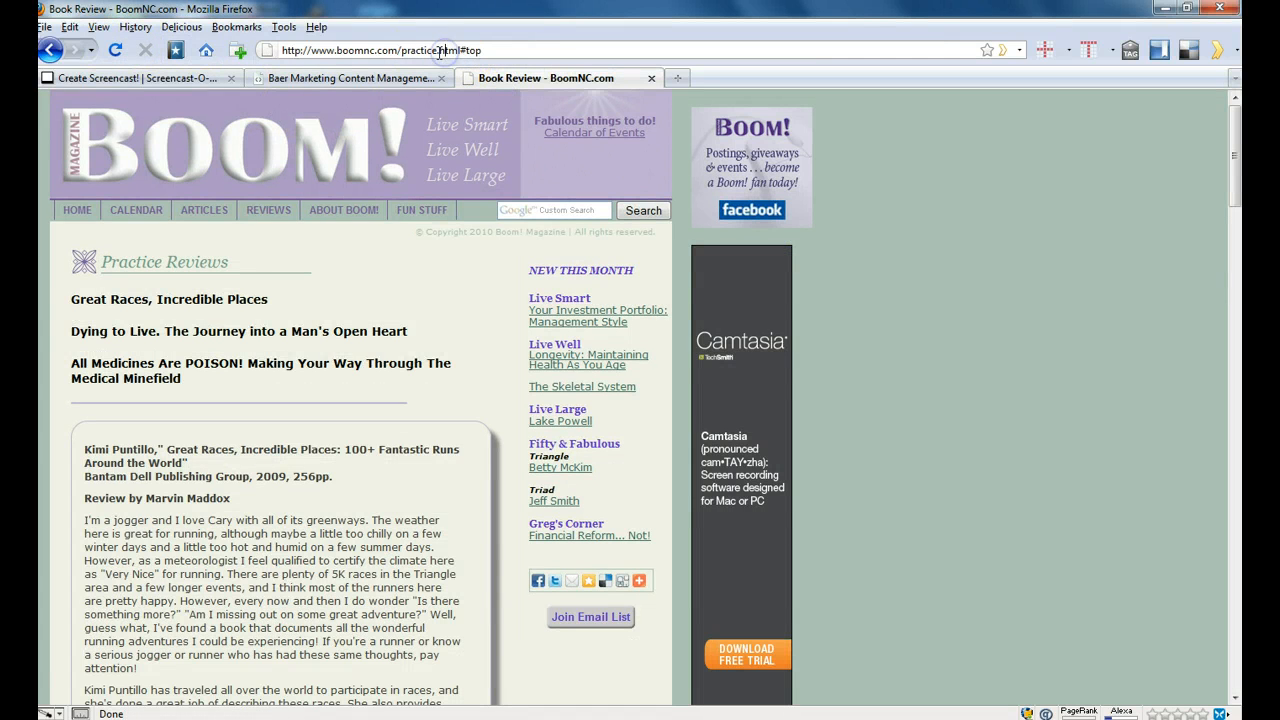
text(2)
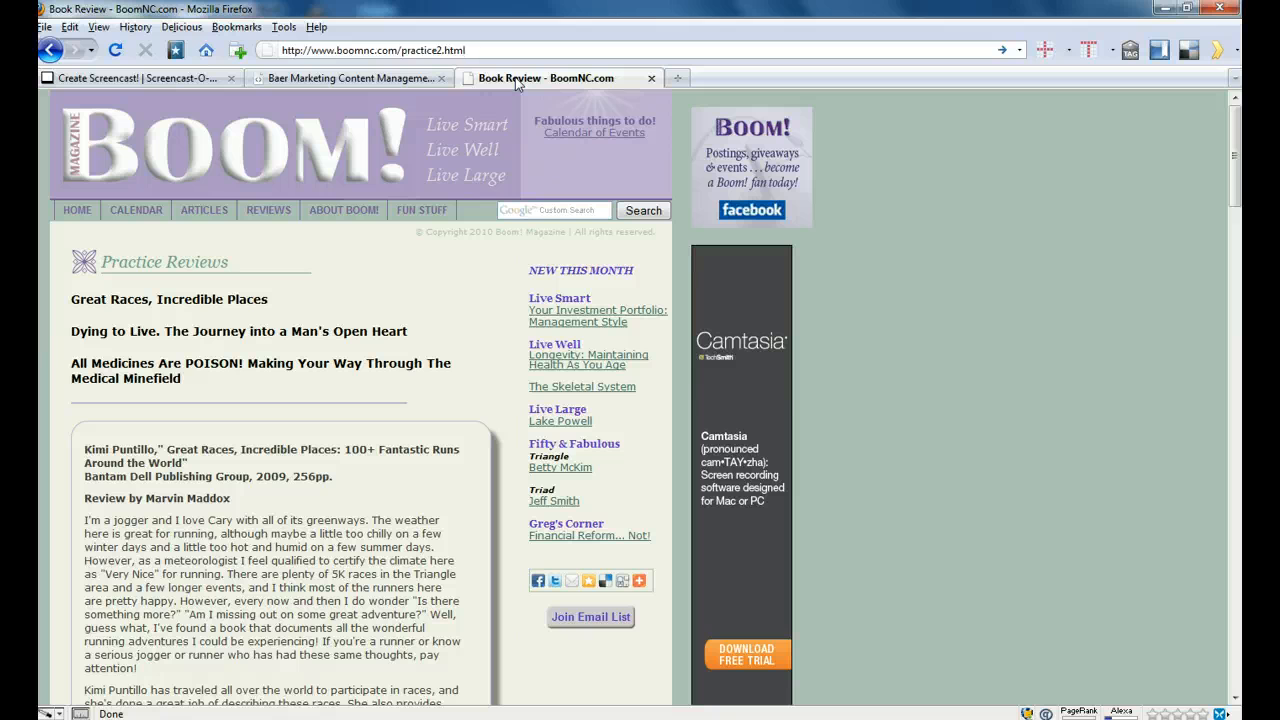
click(517, 84)
click(443, 50)
click(410, 66)
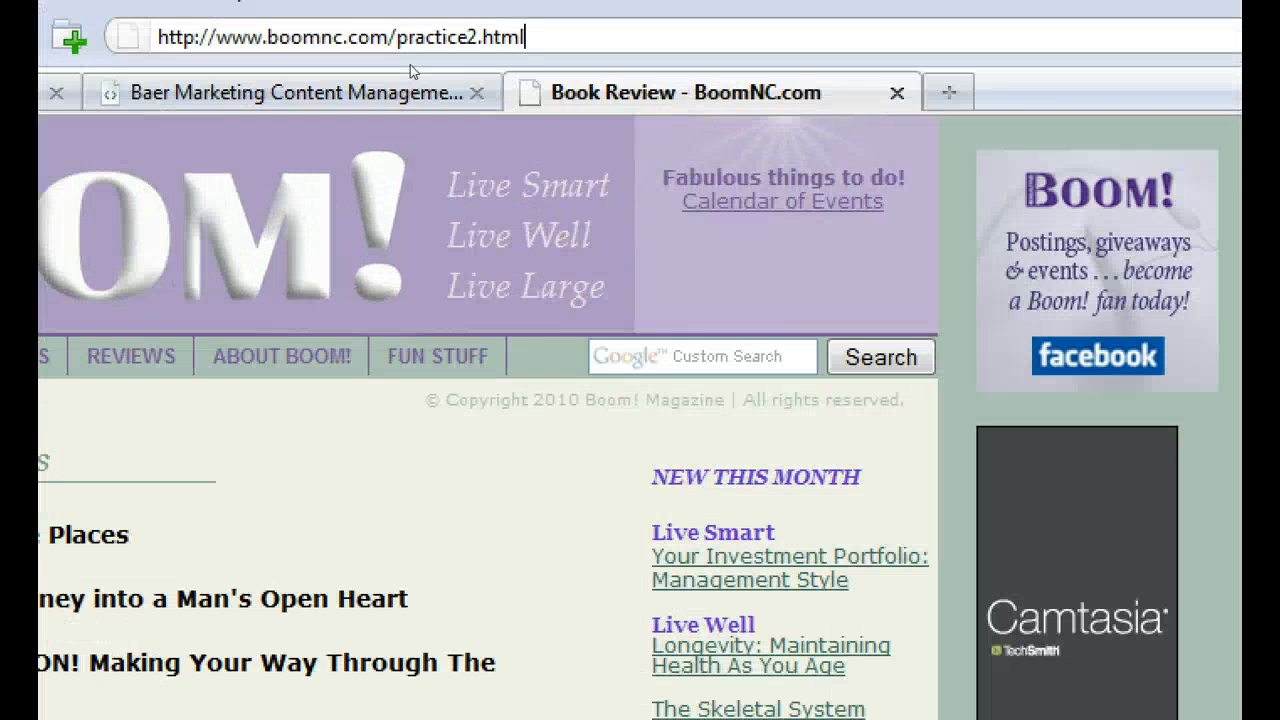
key(Return)
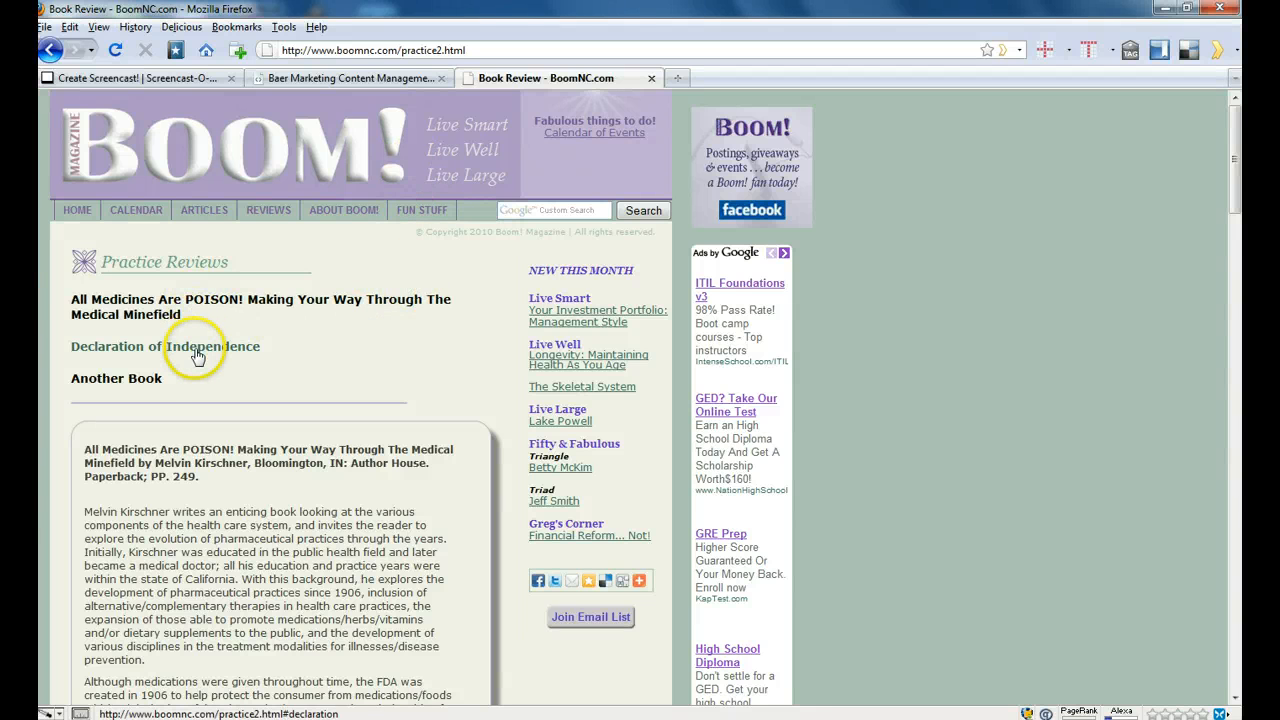
- Test the "Another Book", medicines and "Declaration of Independence" title links, returning to the page start after each review
click(133, 385)
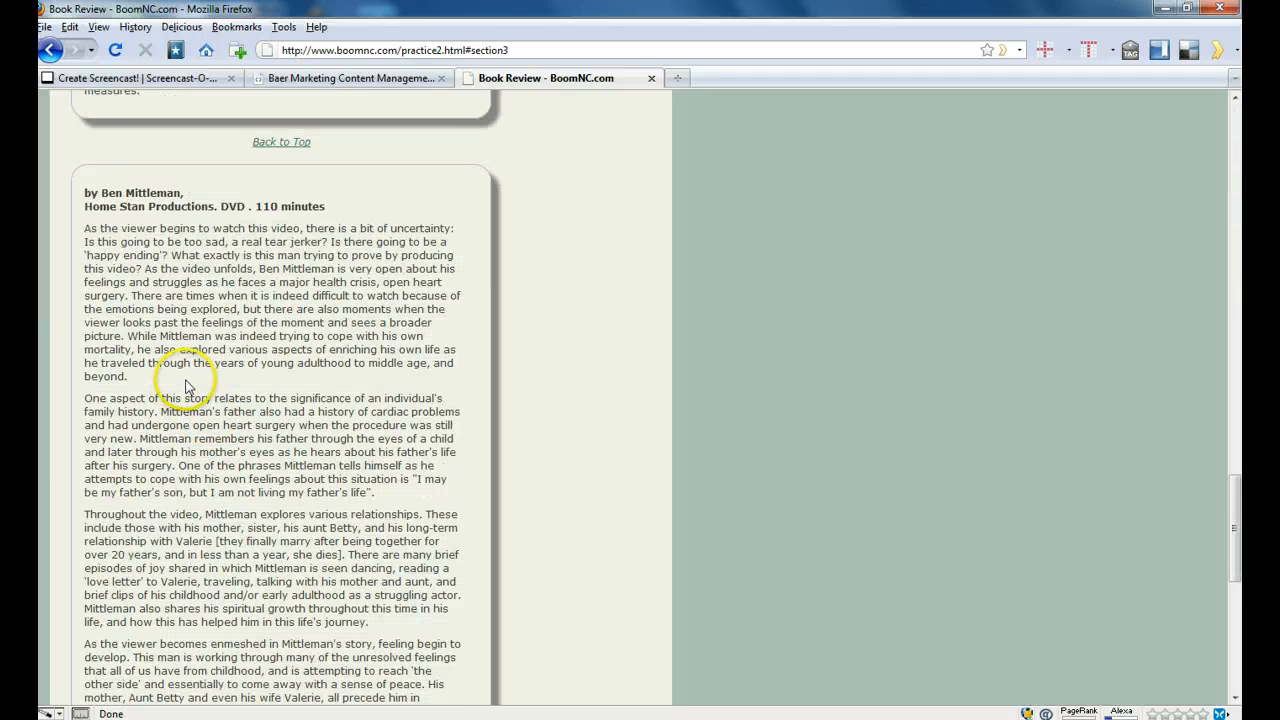
click(281, 141)
mouse_move(357, 209)
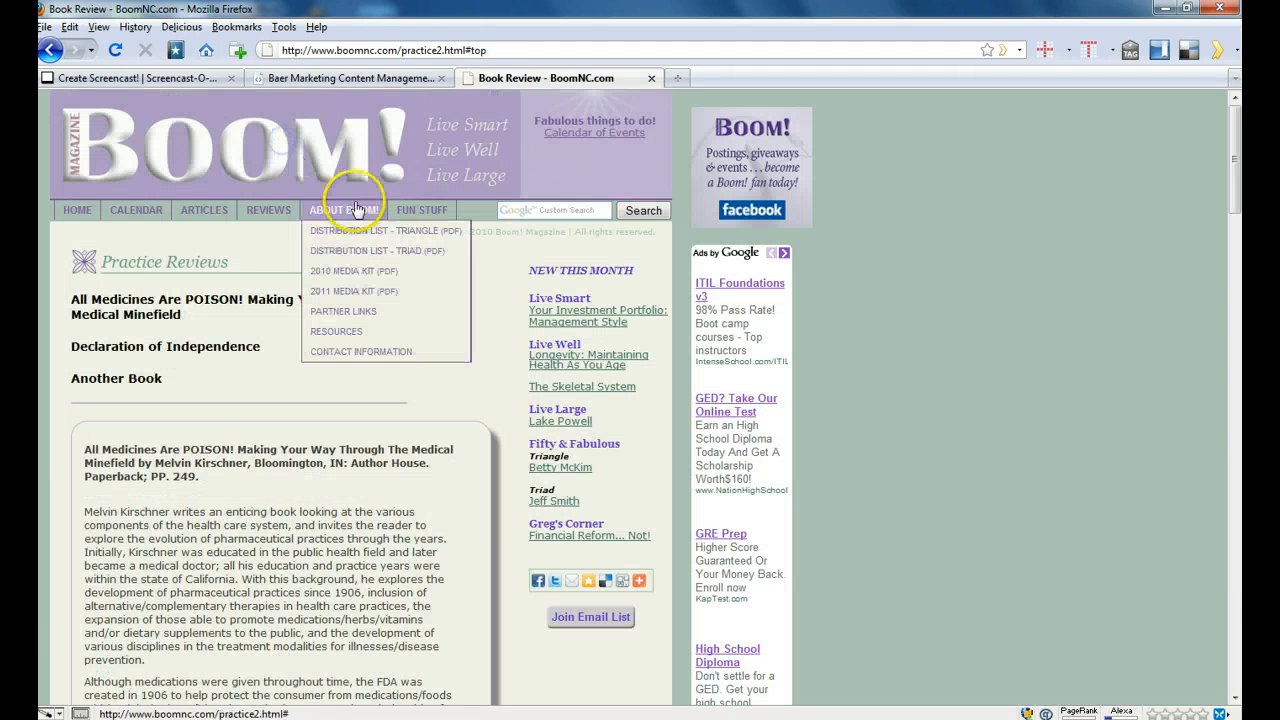
click(185, 297)
scroll(175, 265, up, 1)
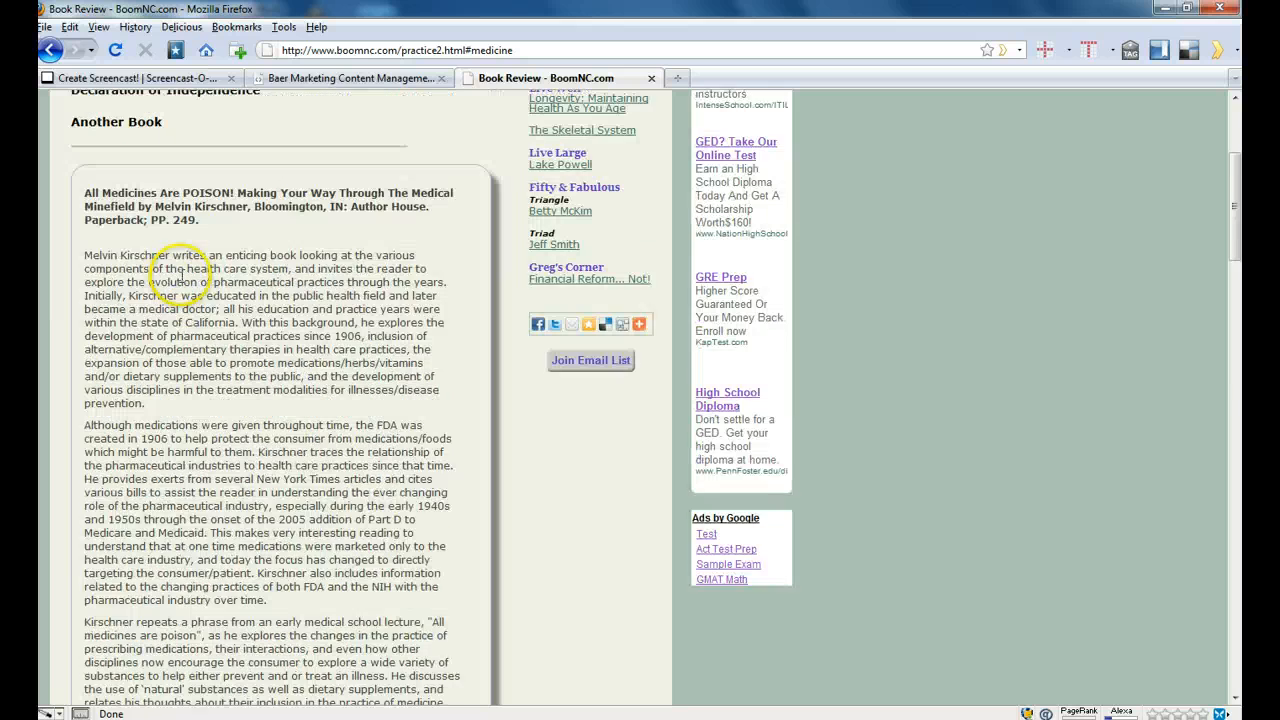
scroll(207, 232, up, 4)
scroll(205, 228, down, 1)
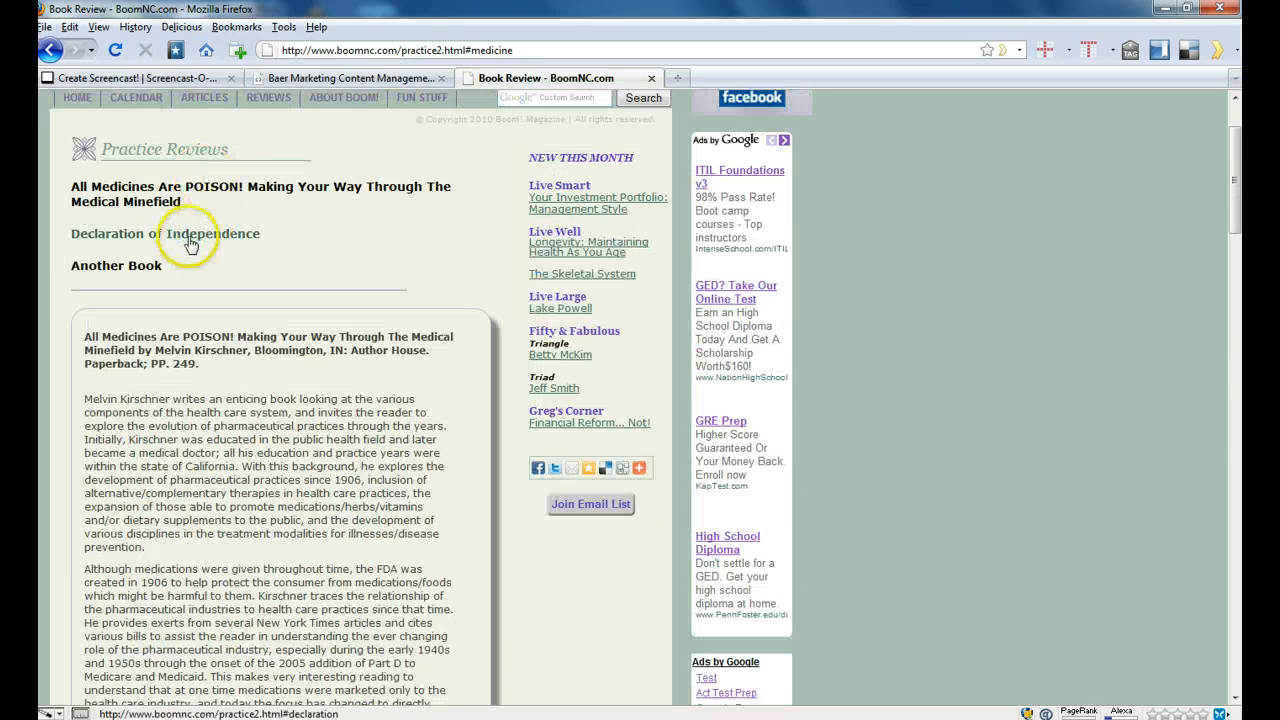
click(189, 234)
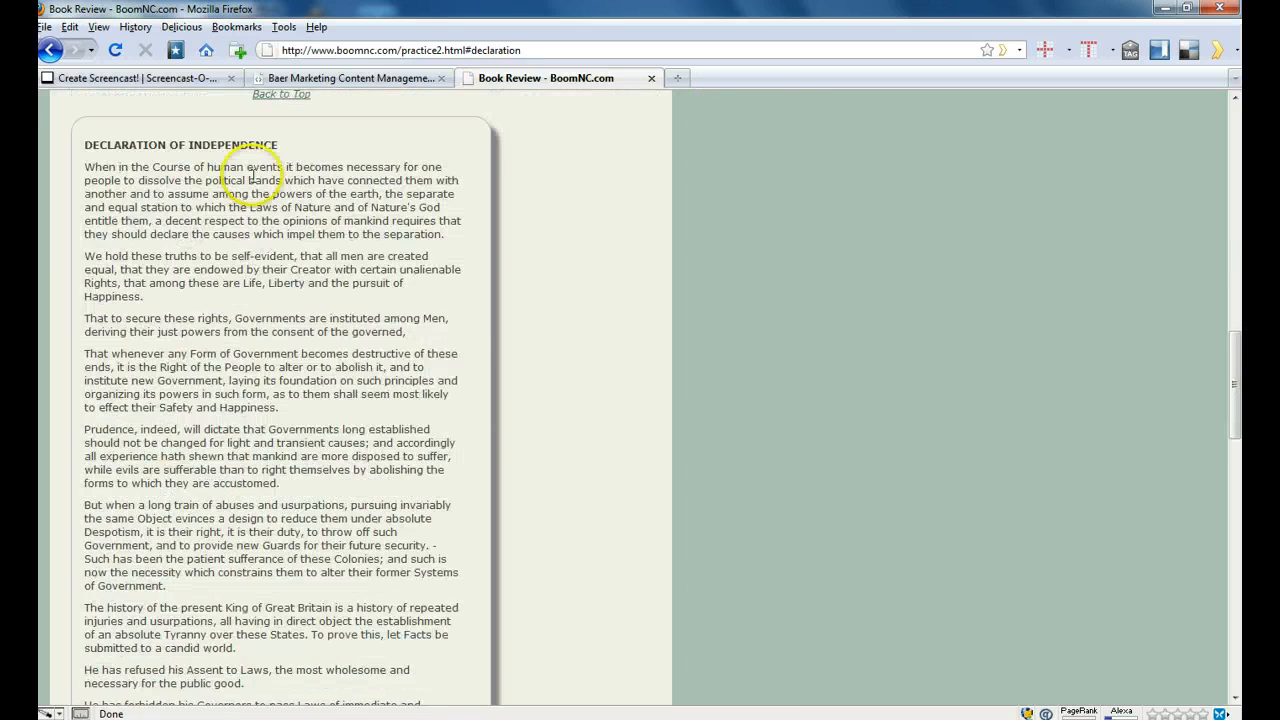
click(281, 94)
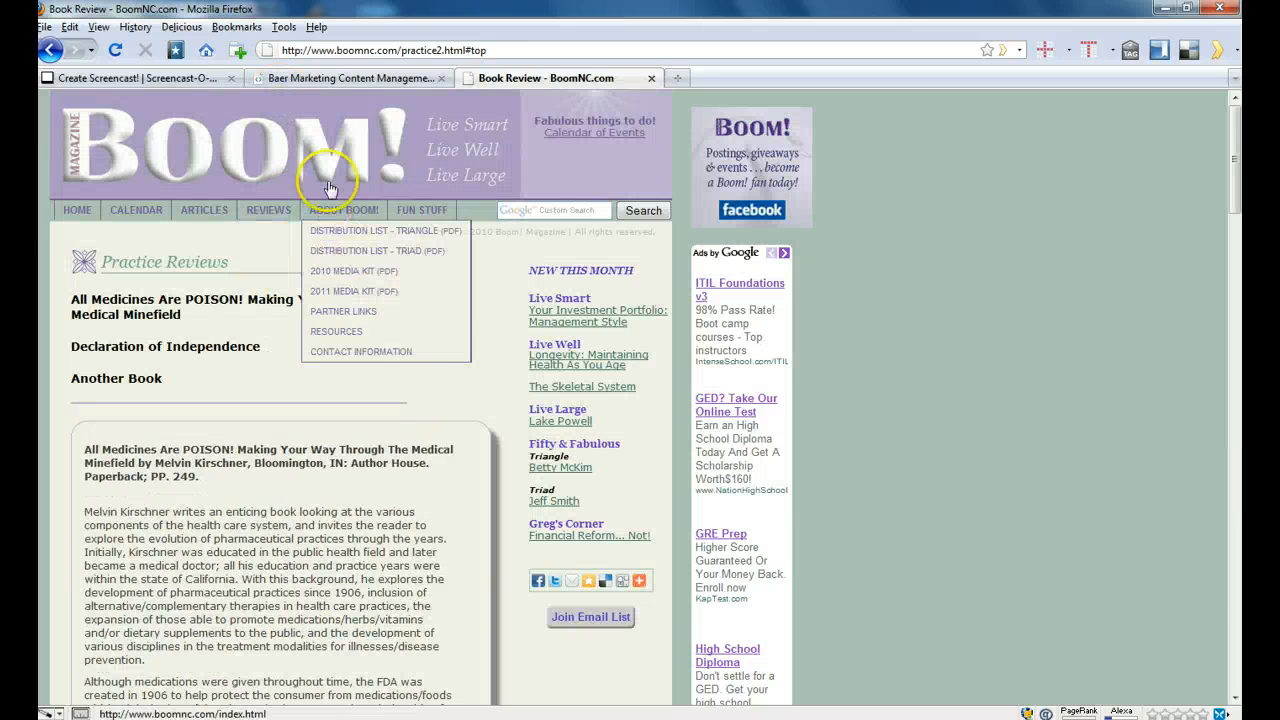